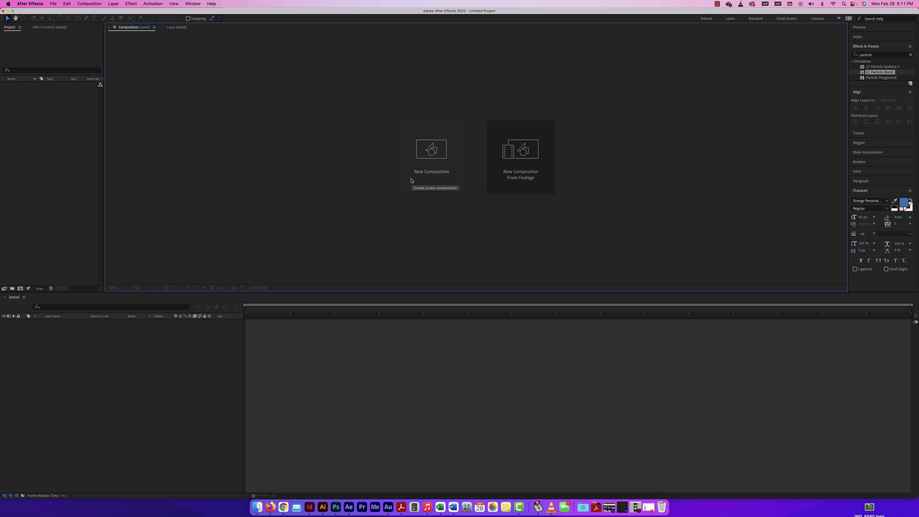
Create a new composition named "particle" with the HDTV 1080 24 preset.
left_click(411, 180)
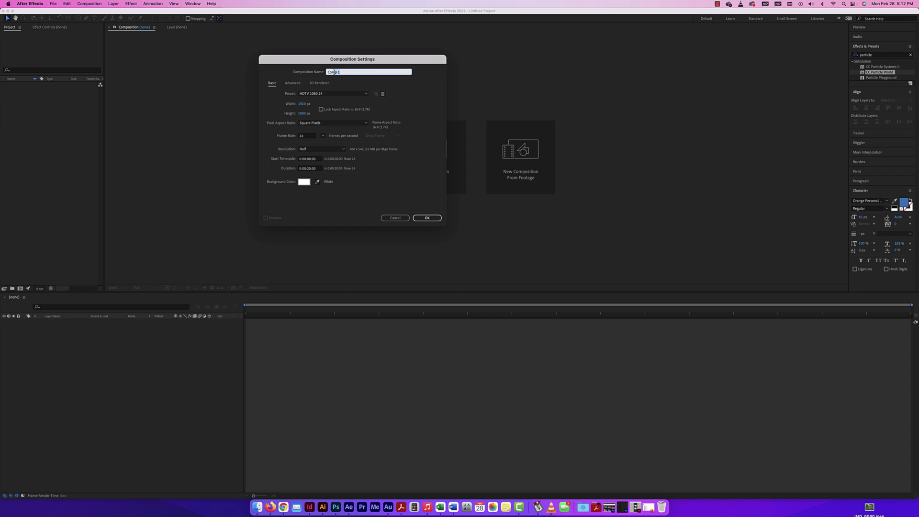
type("particle")
key("Return")
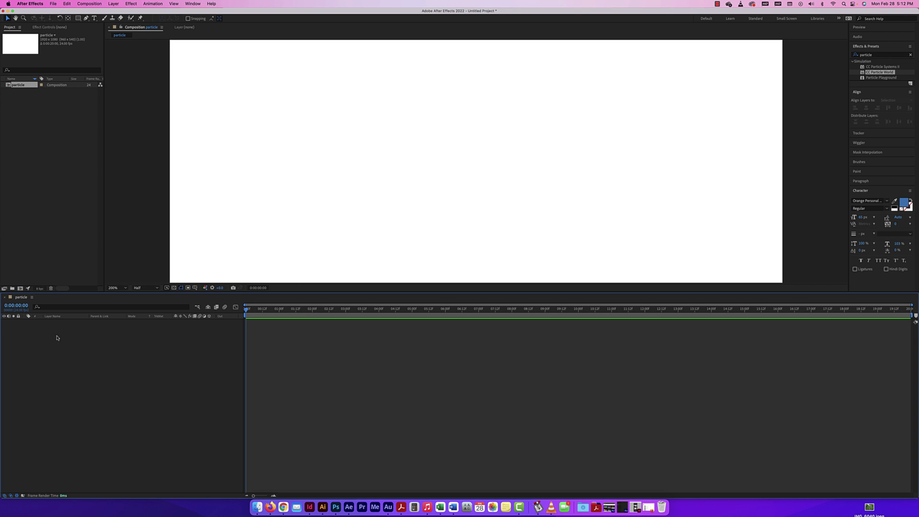
Add a black solid layer at composition size and rename it "background".
left_click(114, 5)
mouse_move(139, 13)
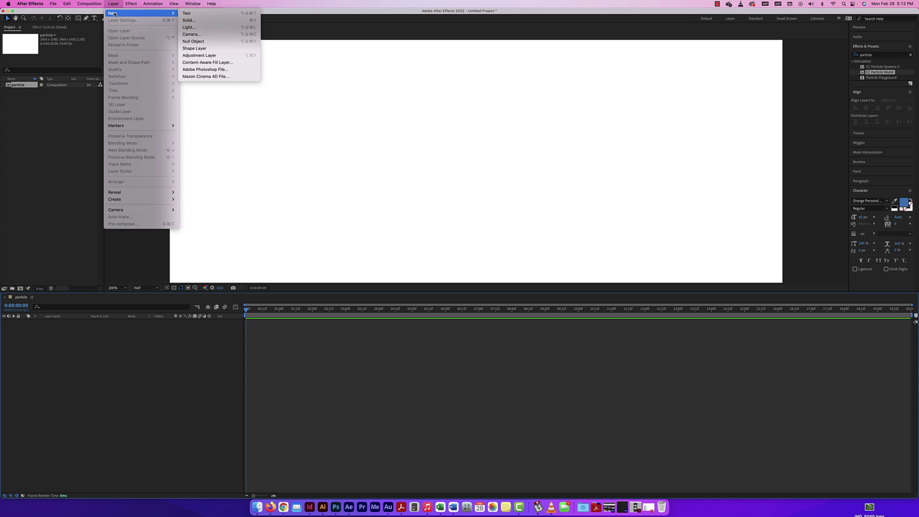
left_click(196, 21)
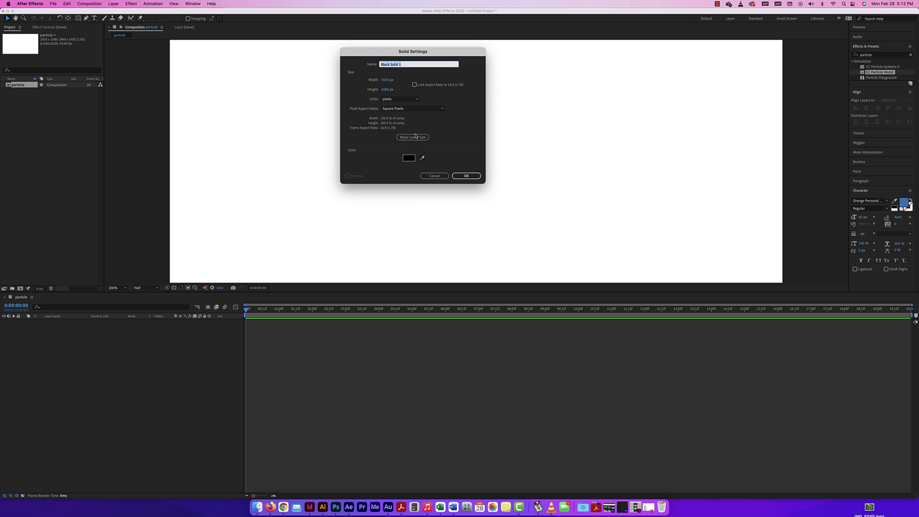
left_click(465, 176)
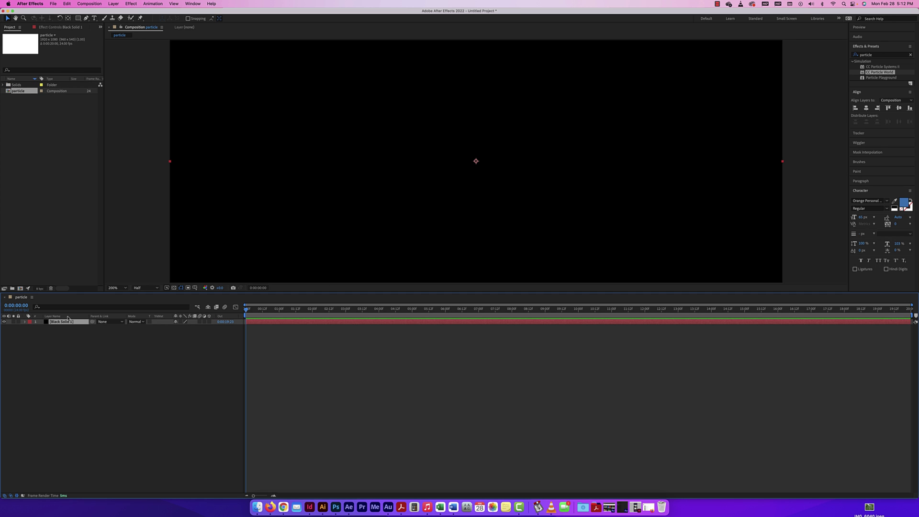
key("Return")
type("background")
key("Return")
Add a second black solid layer named "particle" above the background layer.
left_click(111, 4)
mouse_move(113, 13)
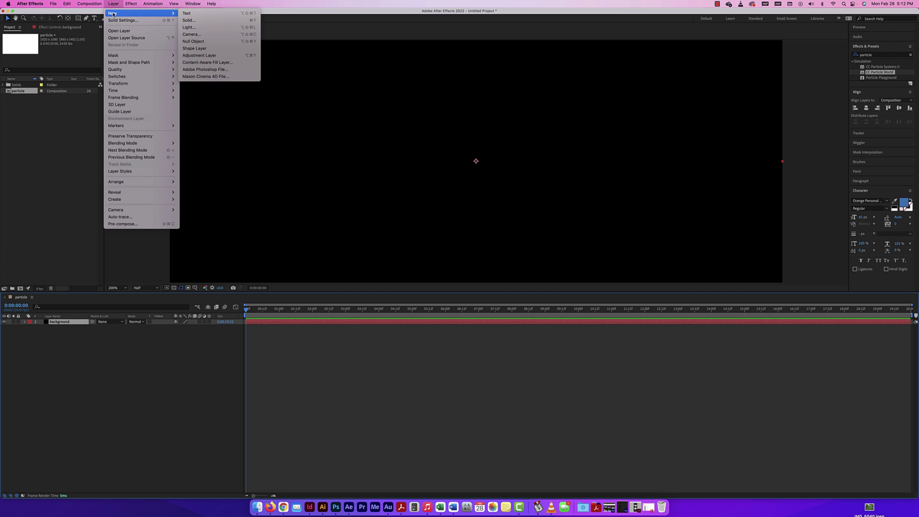
left_click(189, 20)
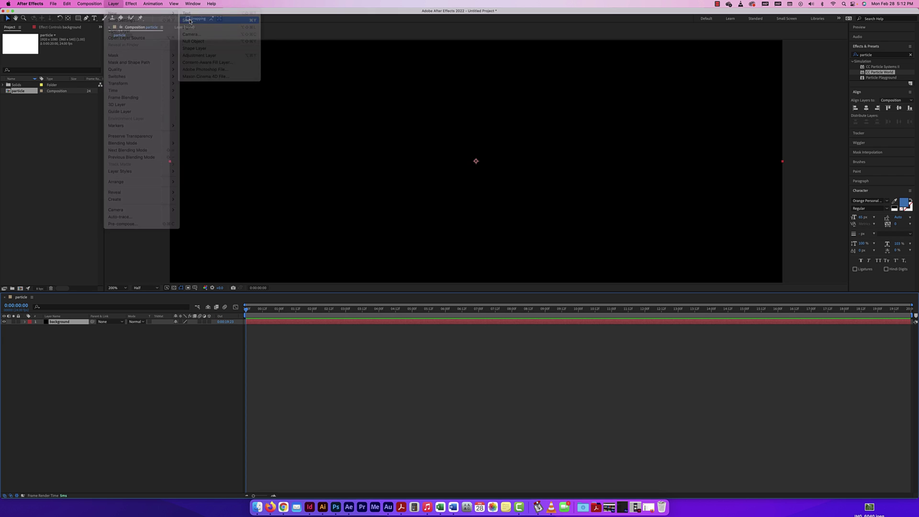
type("particle")
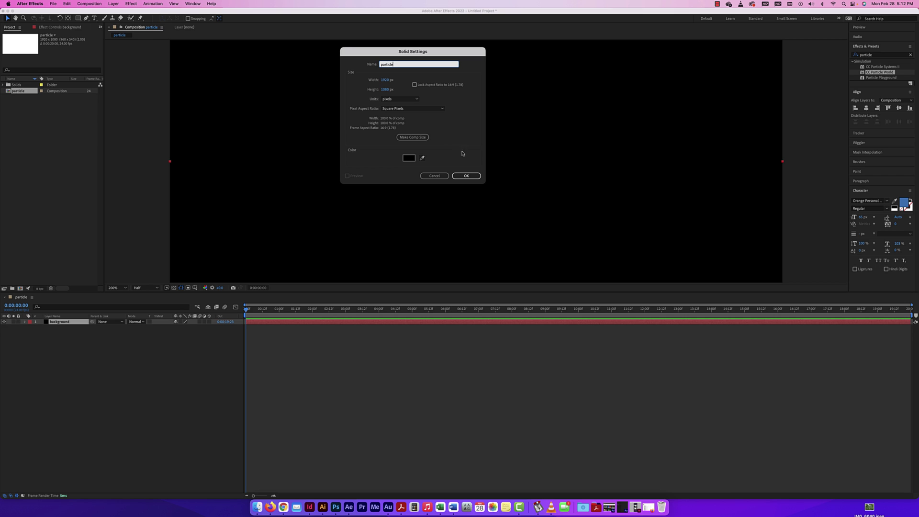
left_click(471, 176)
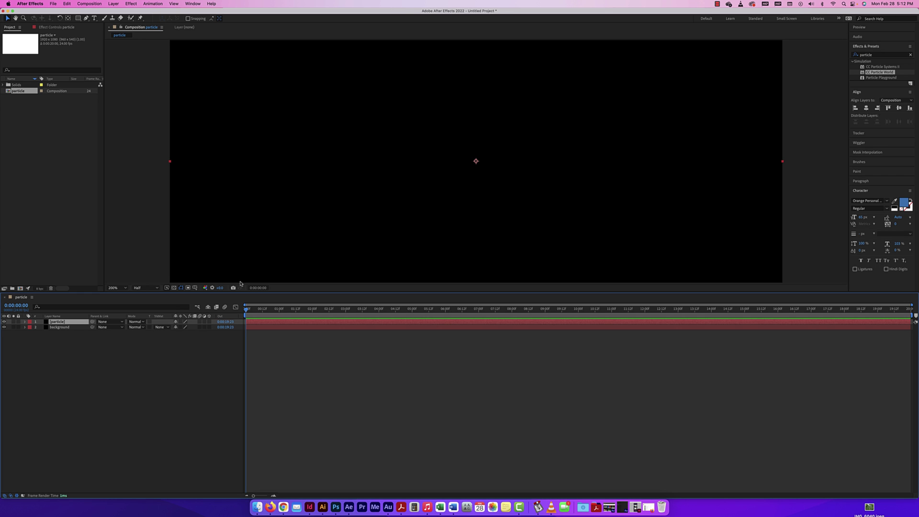
Apply the CC Particle World effect to the particle layer and view the composition at 100%.
left_click(875, 54)
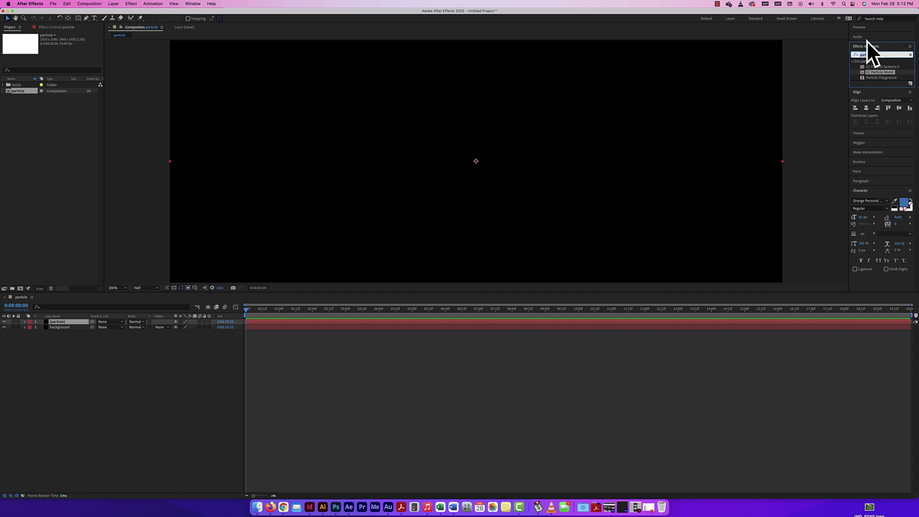
left_click_drag(876, 74, 69, 322)
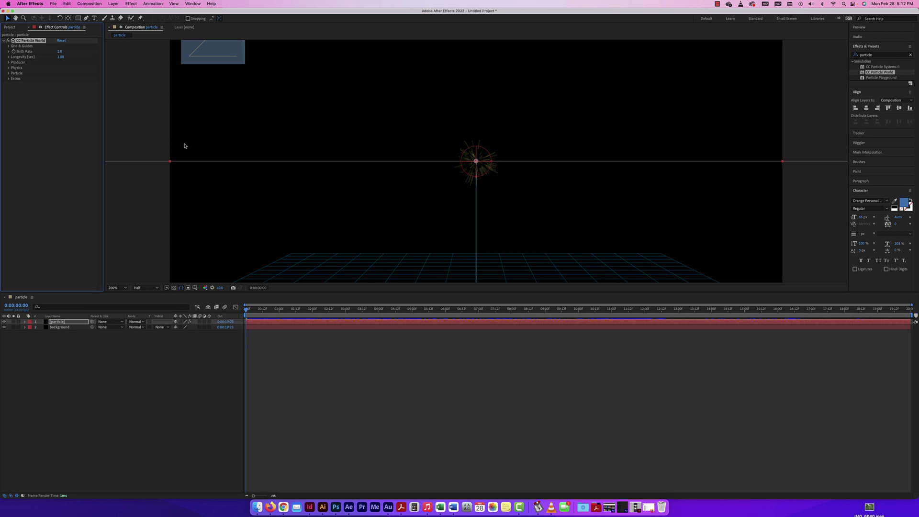
key("comma")
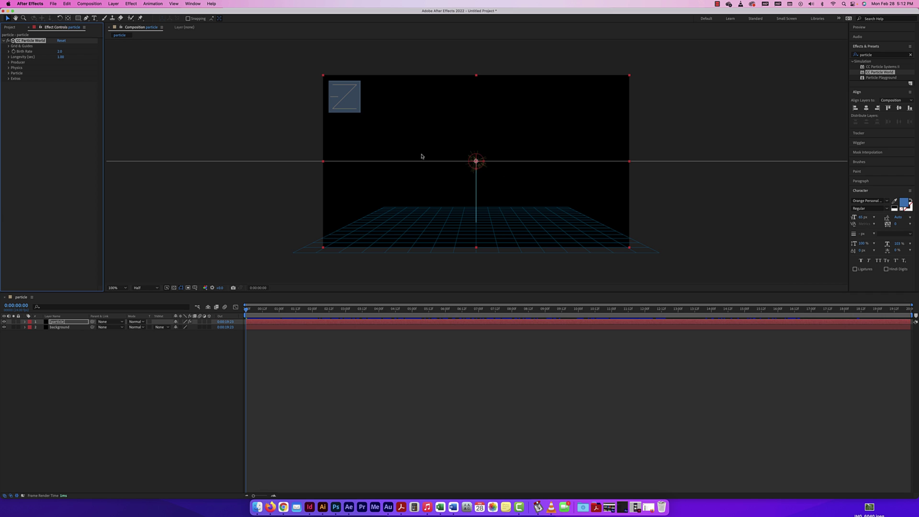
Turn off the Radius, Grid, Horizon and Axis Box guides of the CC Particle World effect.
left_click(9, 47)
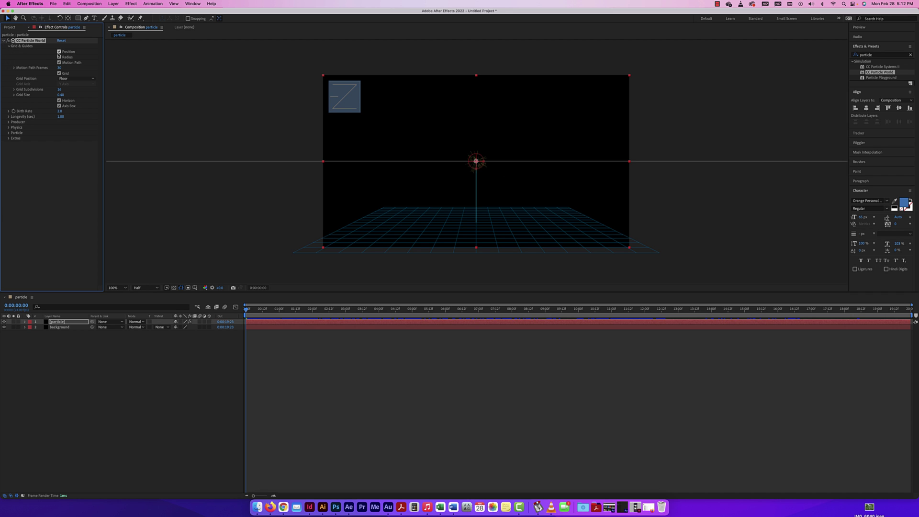
left_click(60, 57)
left_click(58, 73)
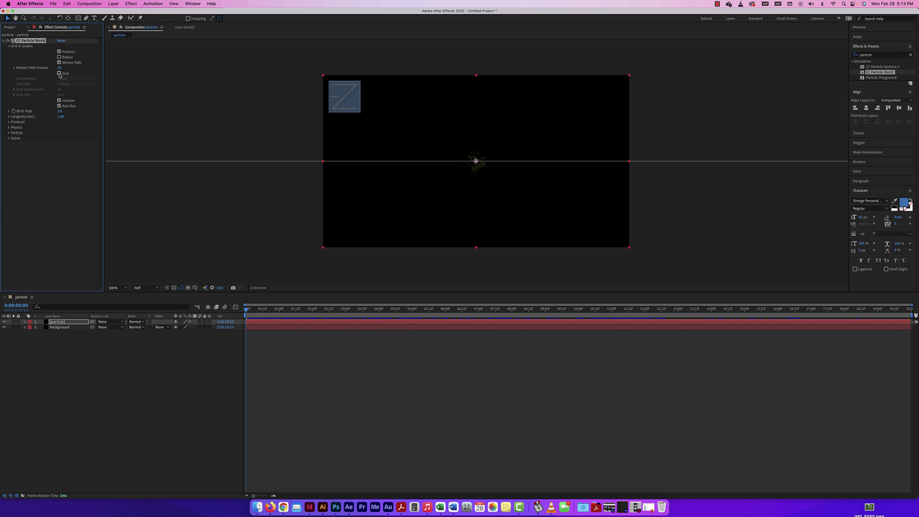
left_click(59, 100)
left_click(59, 106)
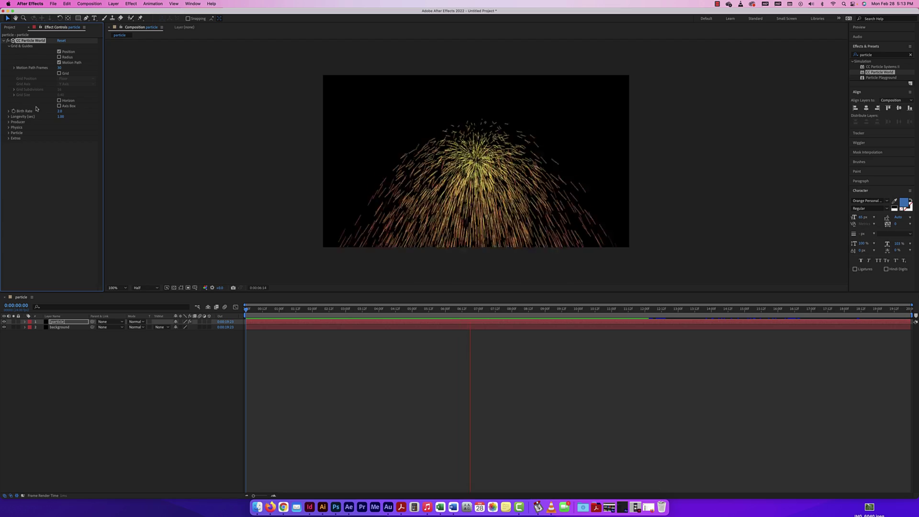
Try out the Birth Rate and Longevity sliders, leaving the particles' longevity at about 0.66 seconds.
left_click(9, 111)
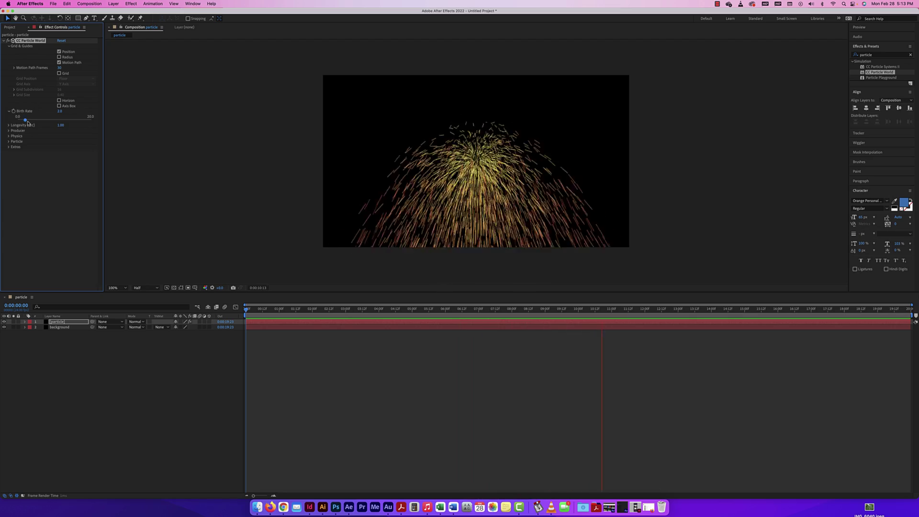
left_click_drag(26, 122, 86, 135)
left_click(9, 125)
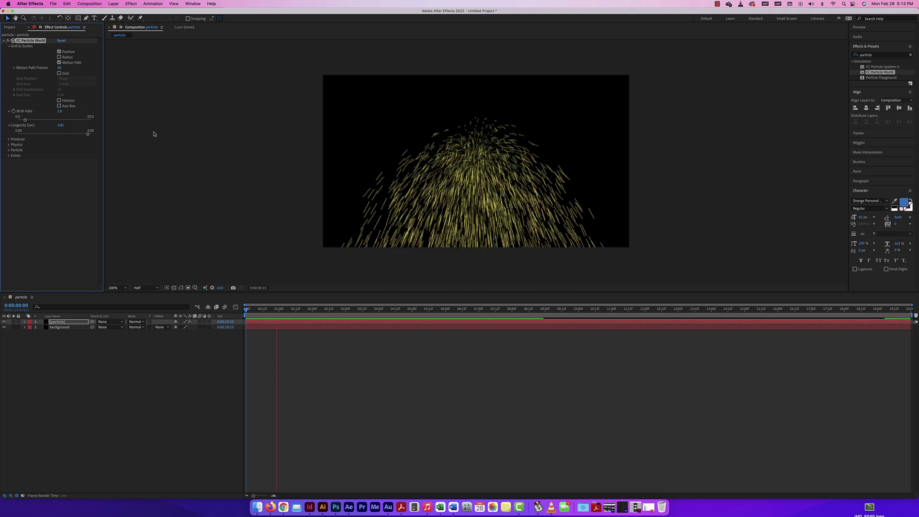
left_click_drag(87, 134, 30, 134)
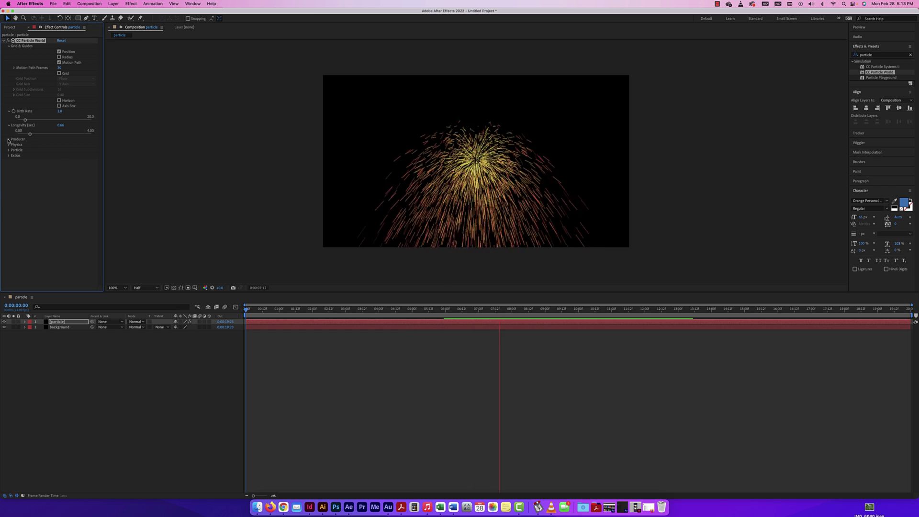
Look over the effect's Producer settings, collapse them and open the Physics settings.
left_click(9, 139)
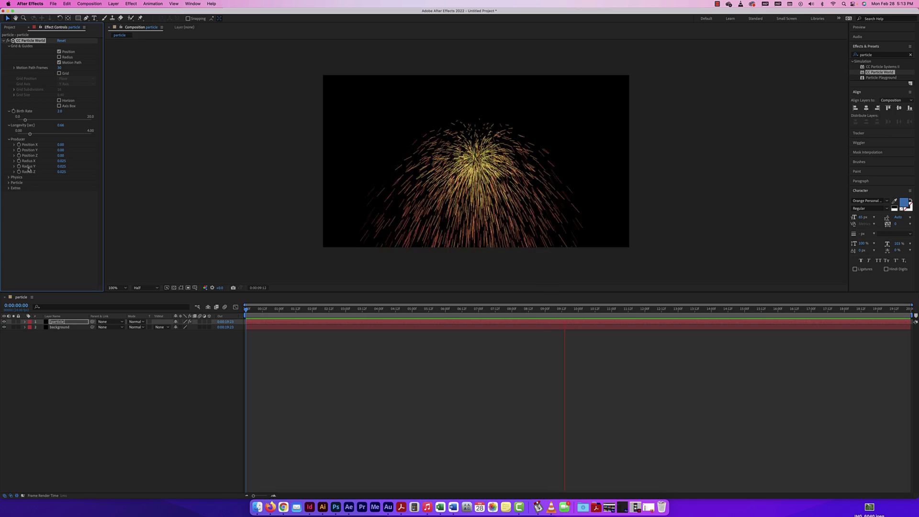
left_click(9, 139)
left_click(8, 144)
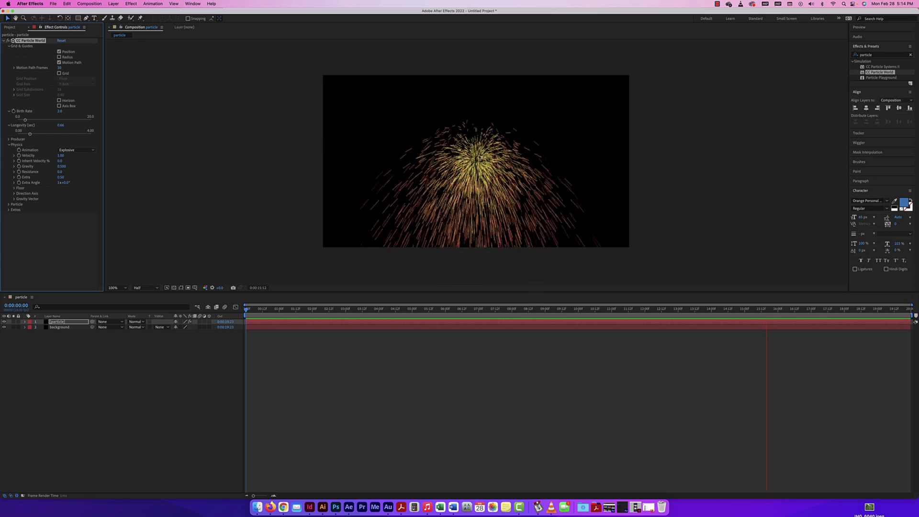
Try the Direction Axis, Cone Axis and Viscouse animation types for the particle physics.
left_click(74, 151)
left_click(77, 165)
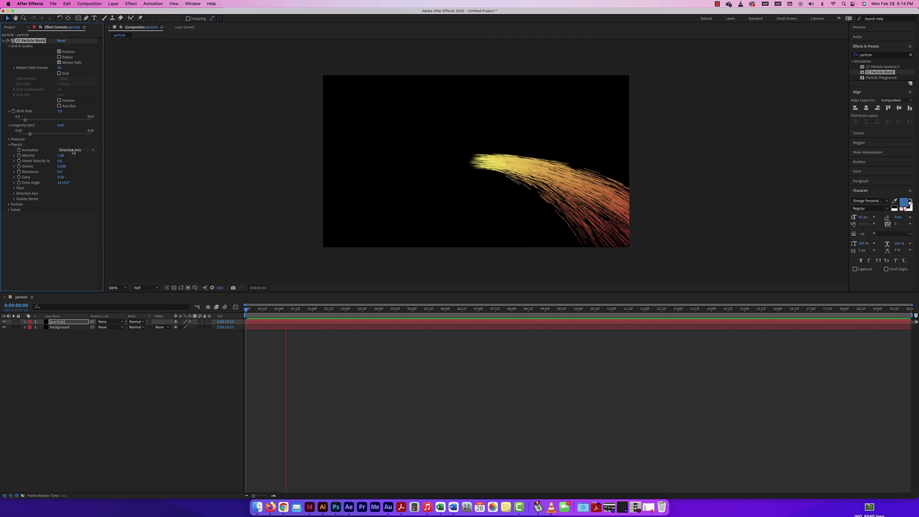
left_click(73, 151)
left_click(77, 171)
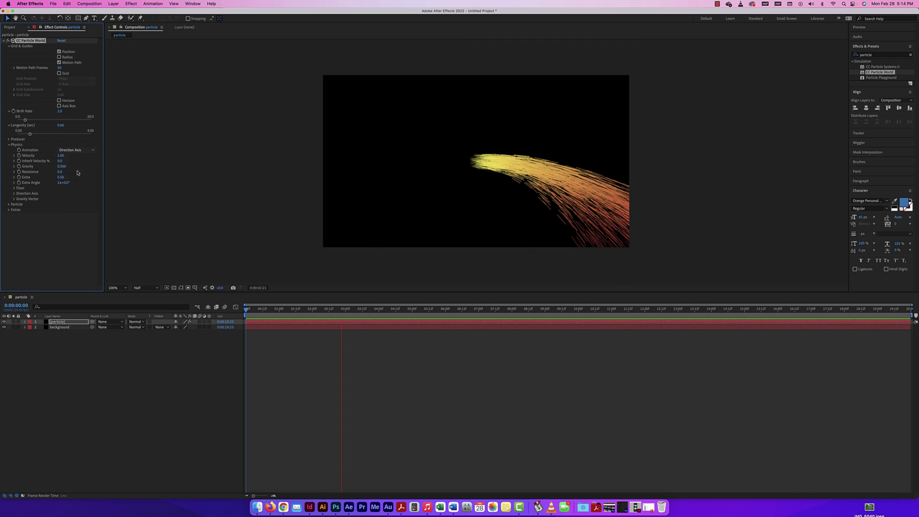
left_click(73, 151)
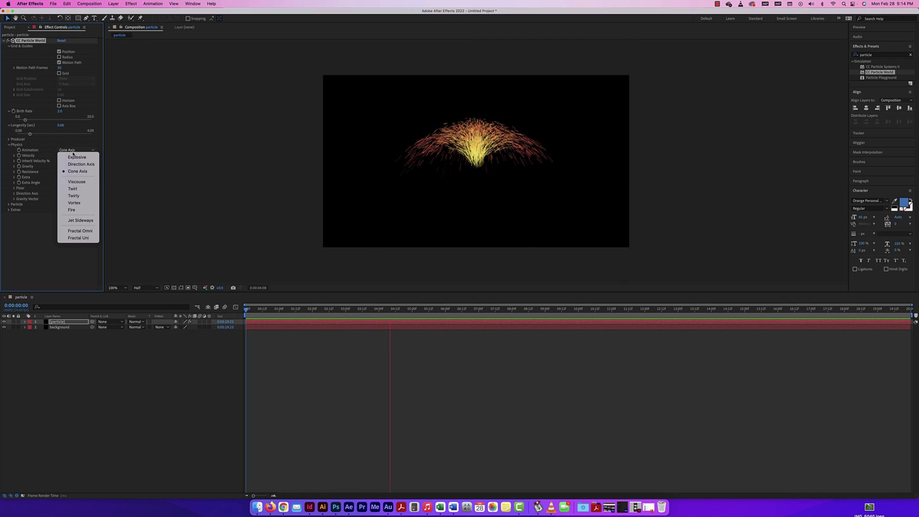
left_click(75, 182)
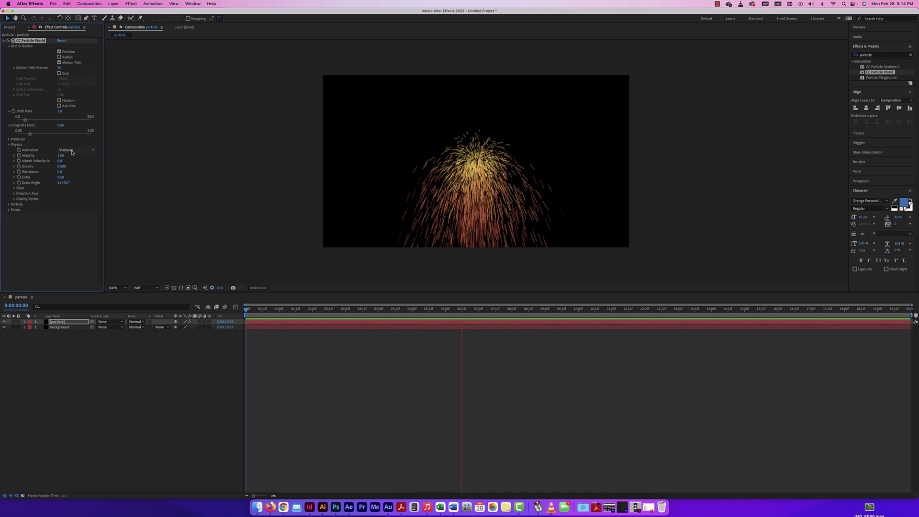
Try the Twirl, Twirly and Vortex animation types for the particle physics.
left_click(72, 151)
left_click(72, 187)
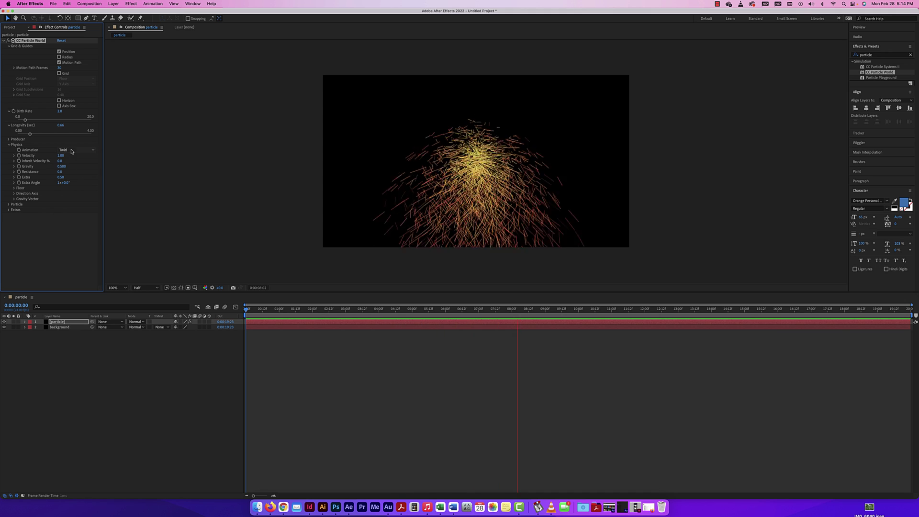
left_click(71, 152)
left_click(72, 192)
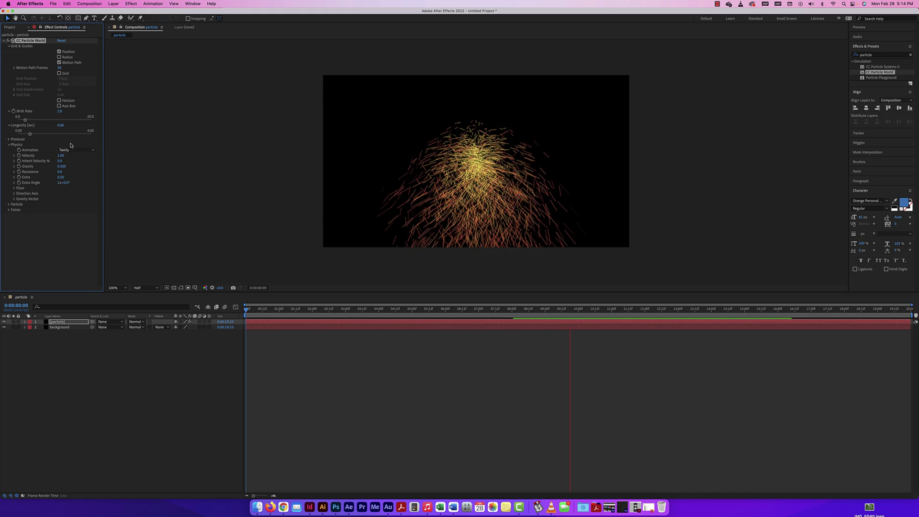
left_click(72, 150)
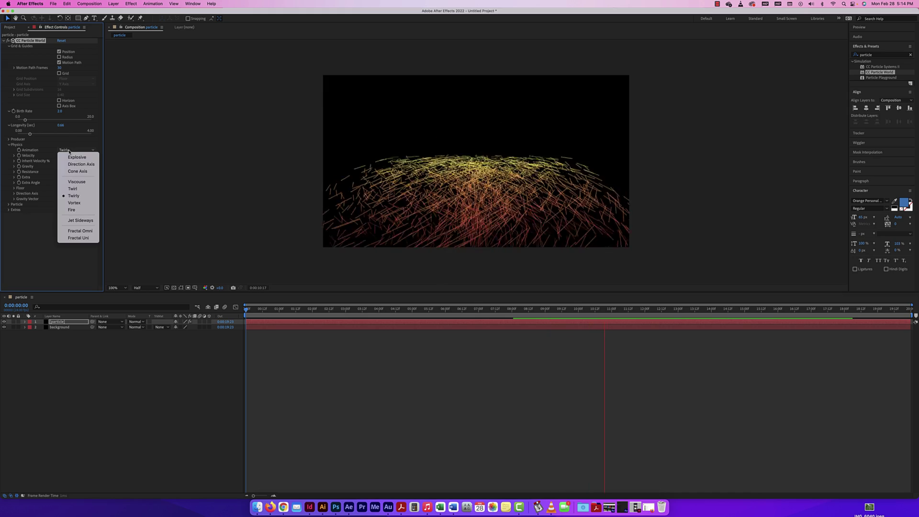
left_click(75, 203)
Try the Fire, Jet Sideways, Fractal Omni and Fractal Uni animation types for the particle physics.
left_click(72, 150)
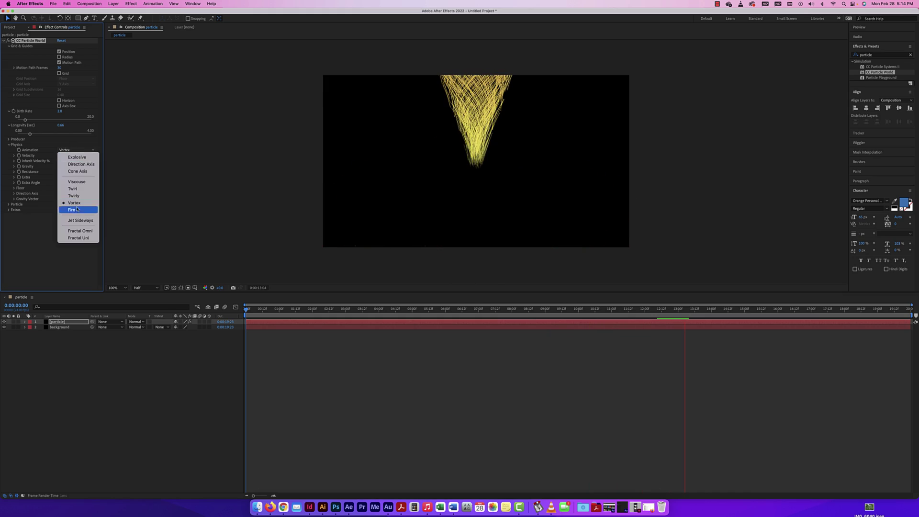
left_click(72, 209)
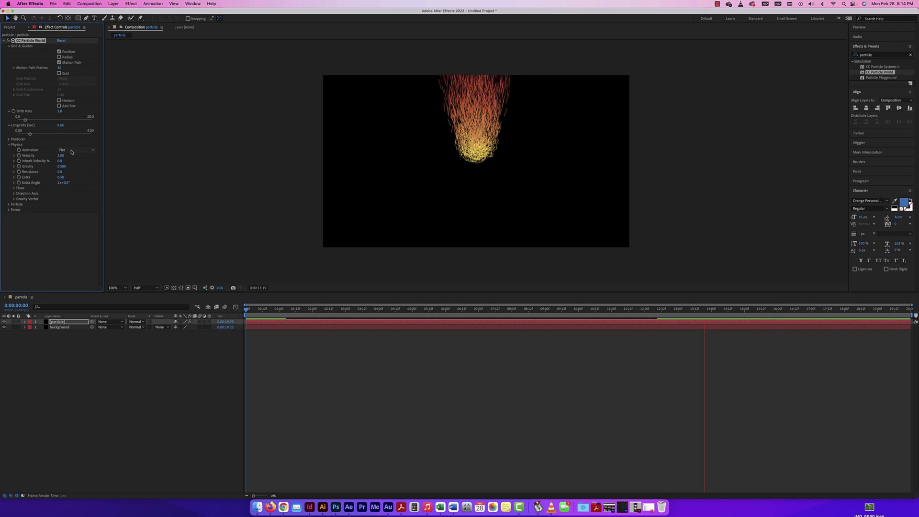
left_click(71, 150)
left_click(72, 221)
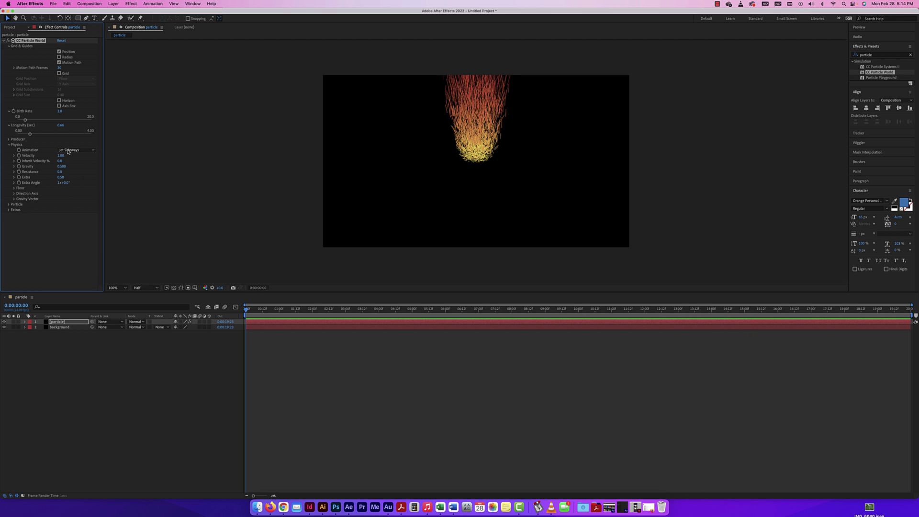
left_click(69, 151)
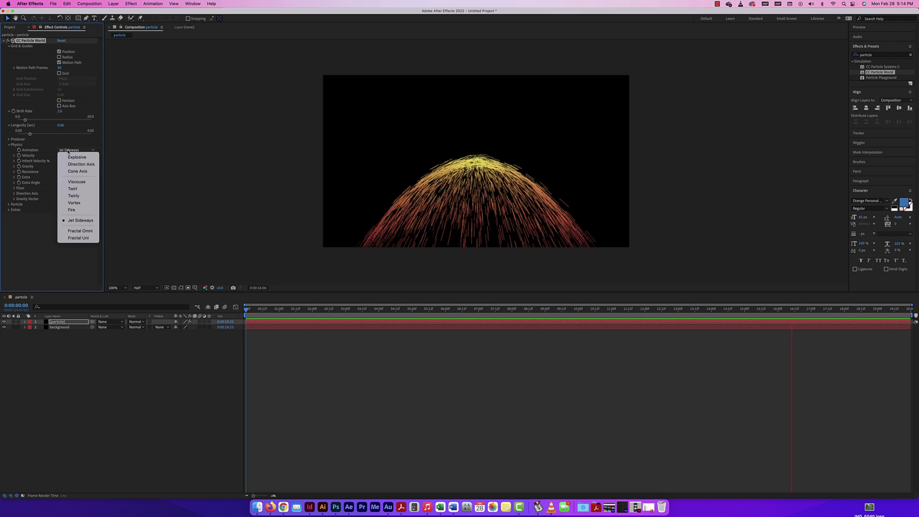
left_click(80, 232)
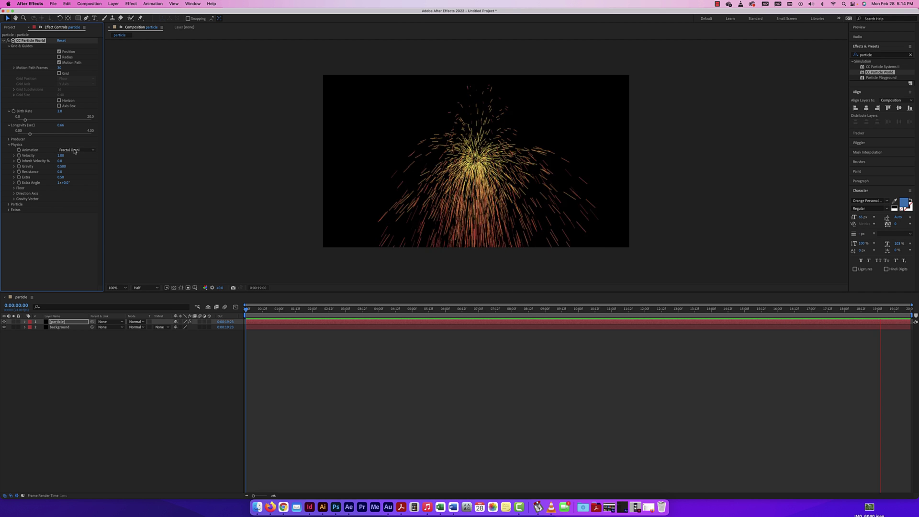
left_click(72, 151)
left_click(77, 238)
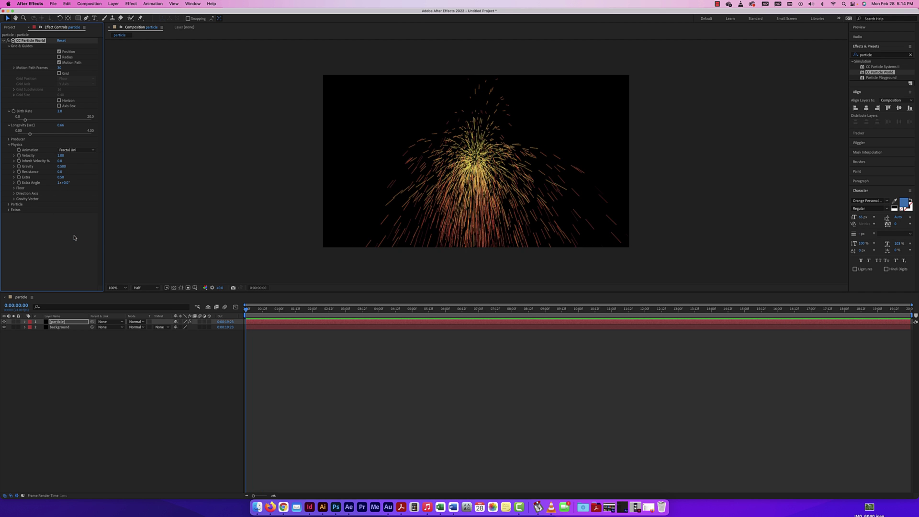
Set the particle physics animation type to Viscouse.
left_click(85, 150)
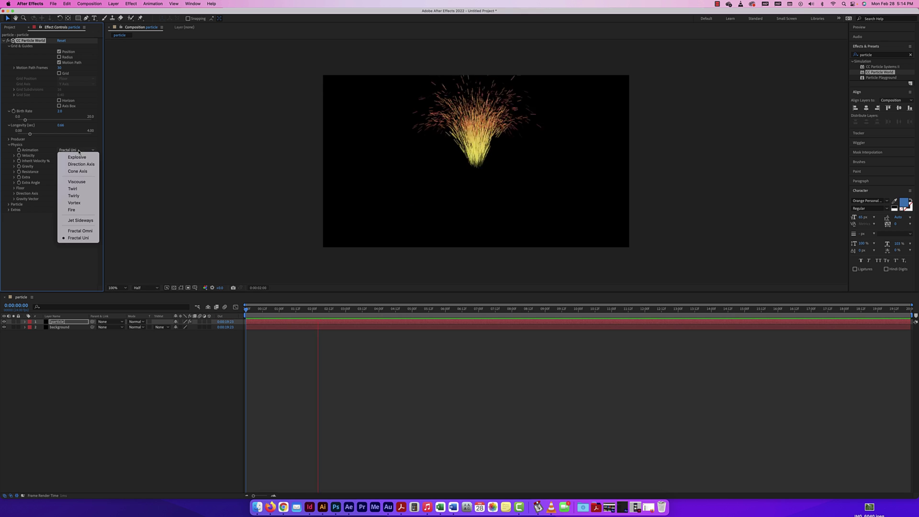
left_click(76, 182)
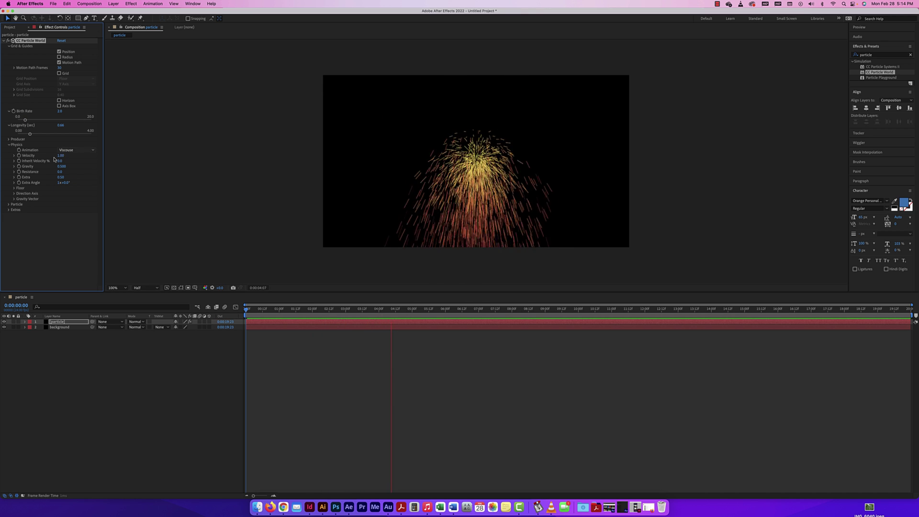
Set the particle velocity to about 0.49 and the inherit velocity to about -77%.
left_click(14, 156)
mouse_move(39, 165)
left_mouse_down()
mouse_move(80, 165)
mouse_move(29, 166)
mouse_move(47, 179)
mouse_move(31, 180)
mouse_move(88, 179)
left_mouse_up()
left_click(14, 170)
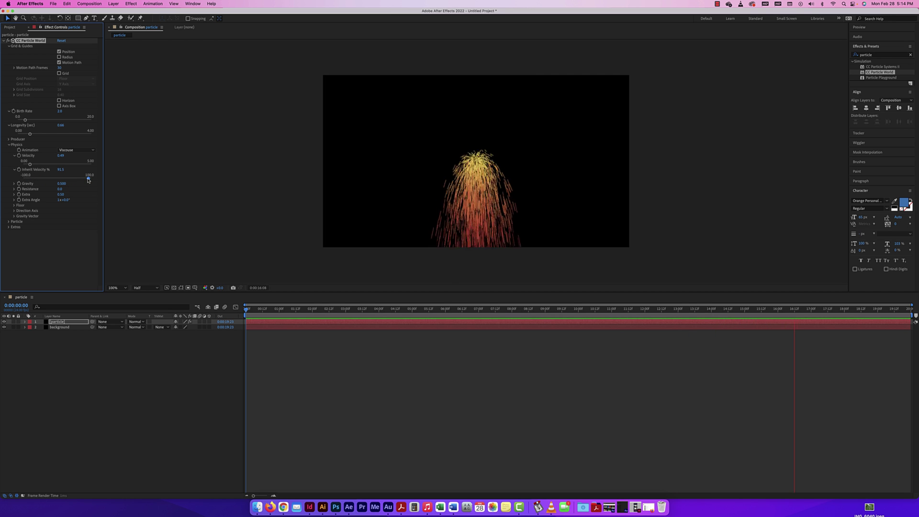
left_click_drag(88, 180, 29, 179)
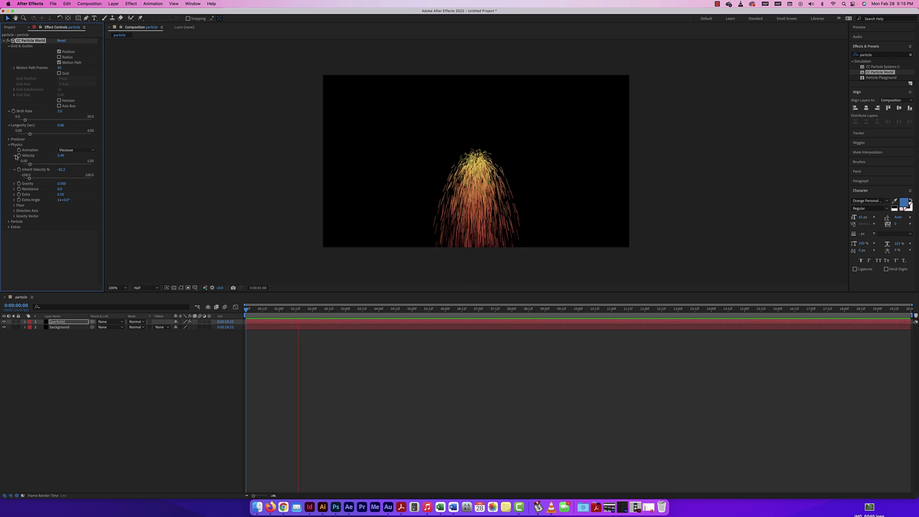
left_click(14, 170)
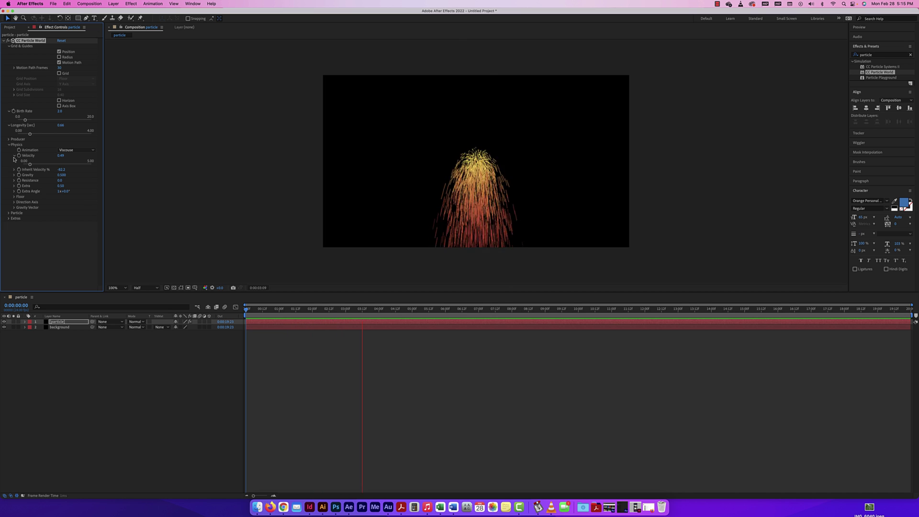
left_click(14, 170)
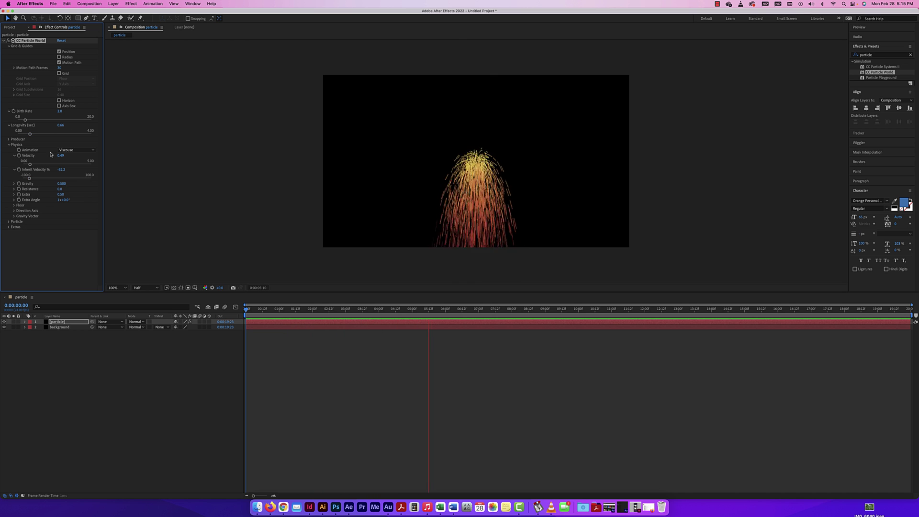
mouse_move(30, 178)
left_mouse_down()
mouse_move(80, 178)
mouse_move(21, 180)
mouse_move(30, 178)
left_mouse_up()
left_click(14, 170)
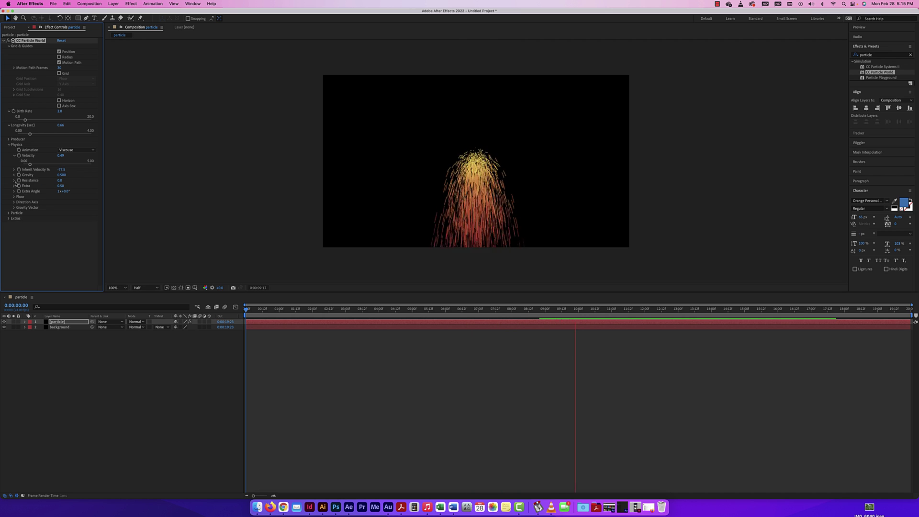
Test weaker and stronger particle gravity and settle on about 0.7.
left_click(14, 174)
left_click_drag(66, 184, 34, 186)
left_click_drag(50, 185, 66, 186)
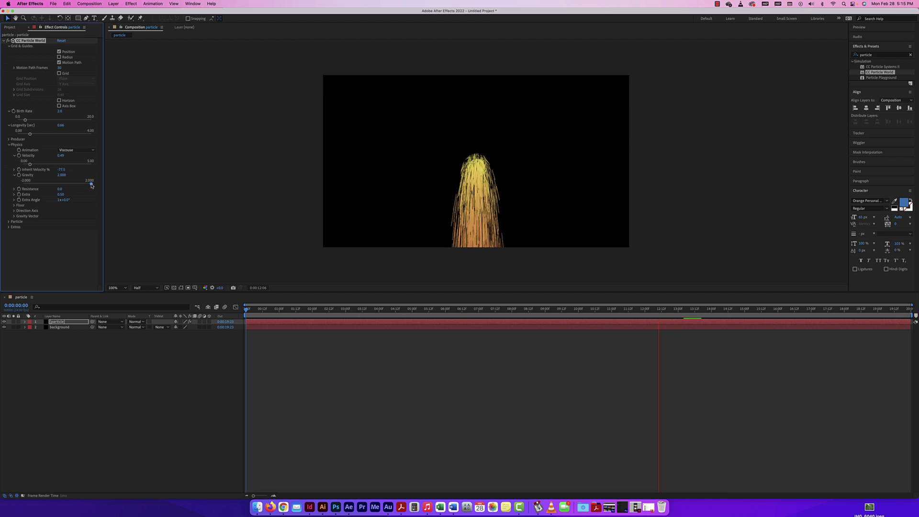
left_click_drag(52, 185, 68, 185)
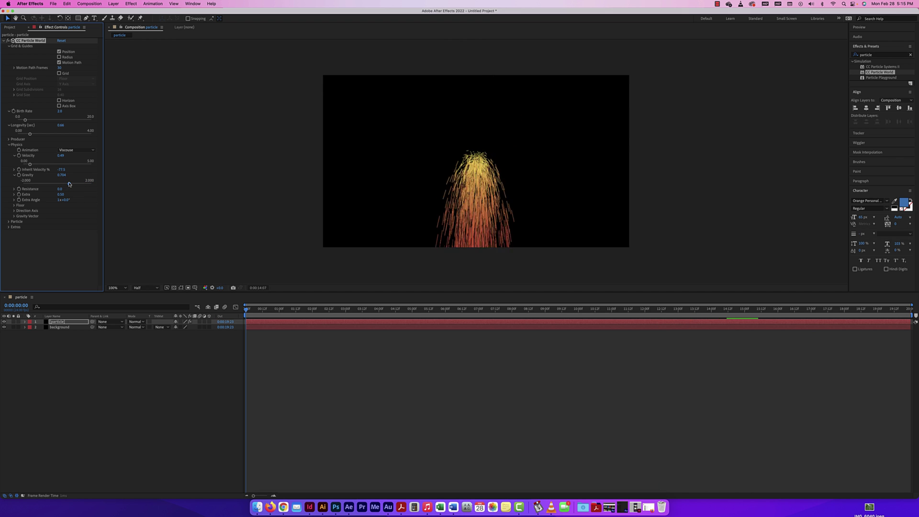
Try a high particle resistance of about 18, and lower it to about 1.5.
left_click(14, 189)
left_click_drag(39, 199, 50, 200)
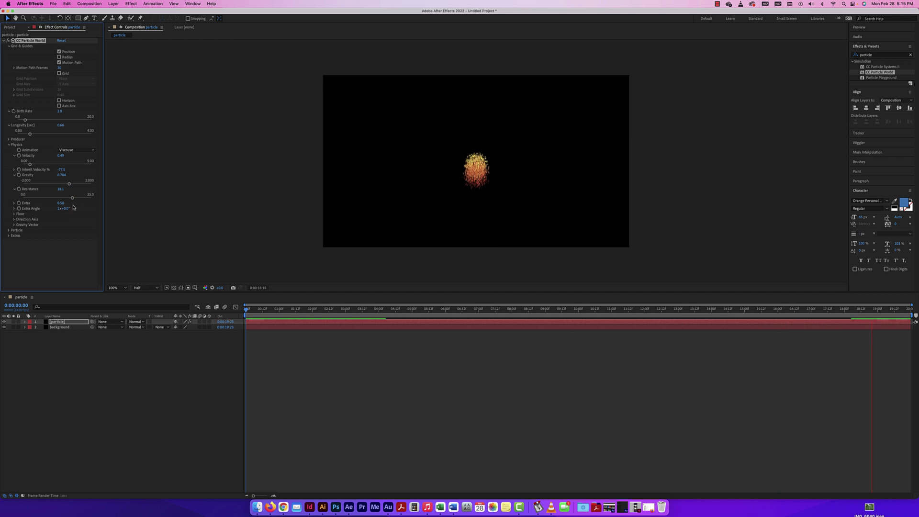
left_click_drag(73, 198, 39, 200)
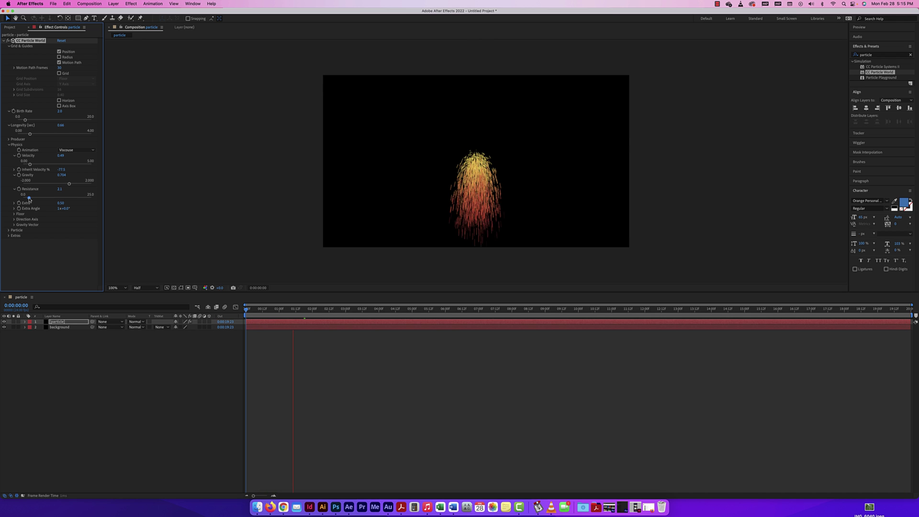
Reduce the physics Extra value to about 0.13 and inspect the Extra Angle control.
left_click(15, 203)
mouse_move(40, 213)
left_mouse_down()
mouse_move(30, 213)
mouse_move(79, 213)
mouse_move(37, 213)
left_mouse_up()
left_click(15, 203)
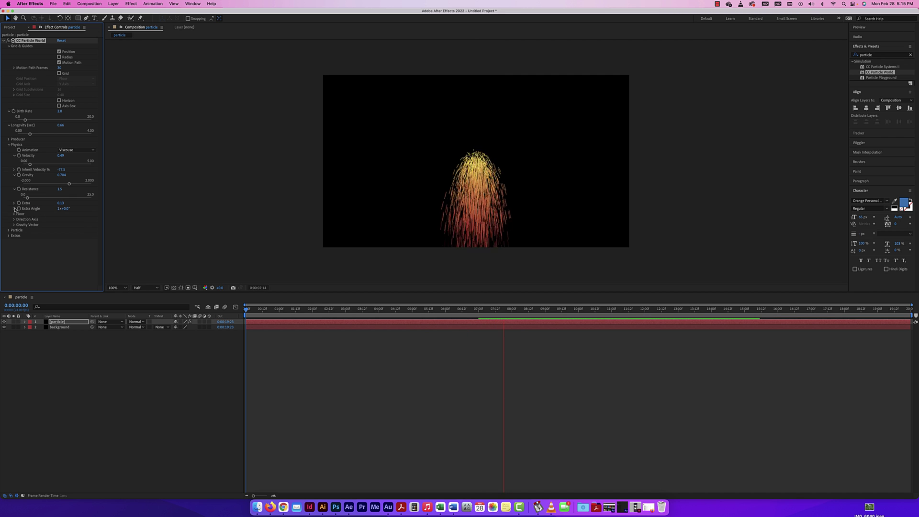
left_click(14, 208)
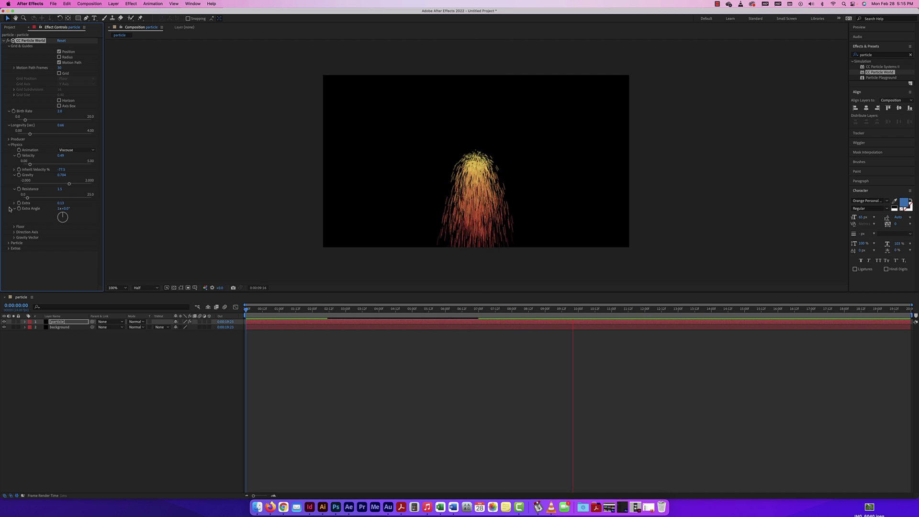
left_click(16, 209)
left_click(15, 209)
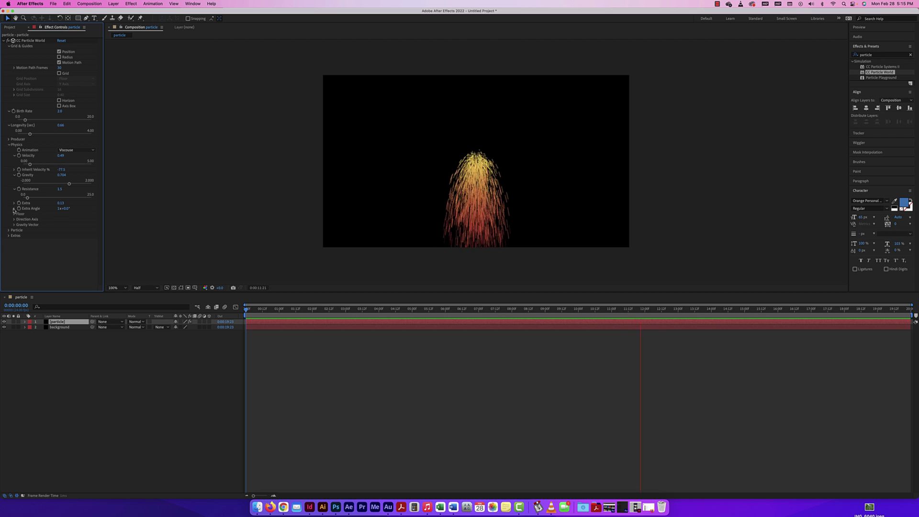
Try a floor position of about -0.23 with the particle visibility set to Above Floor.
left_click(14, 214)
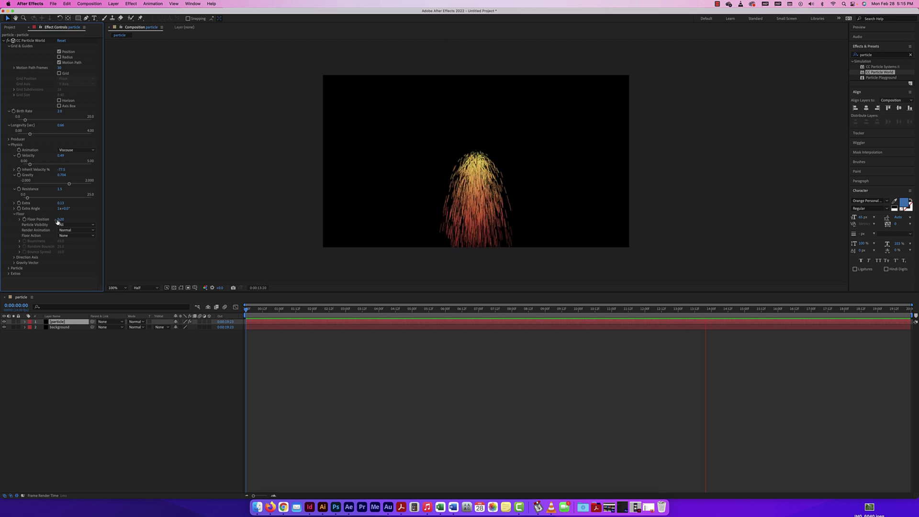
left_click_drag(61, 220, 72, 220)
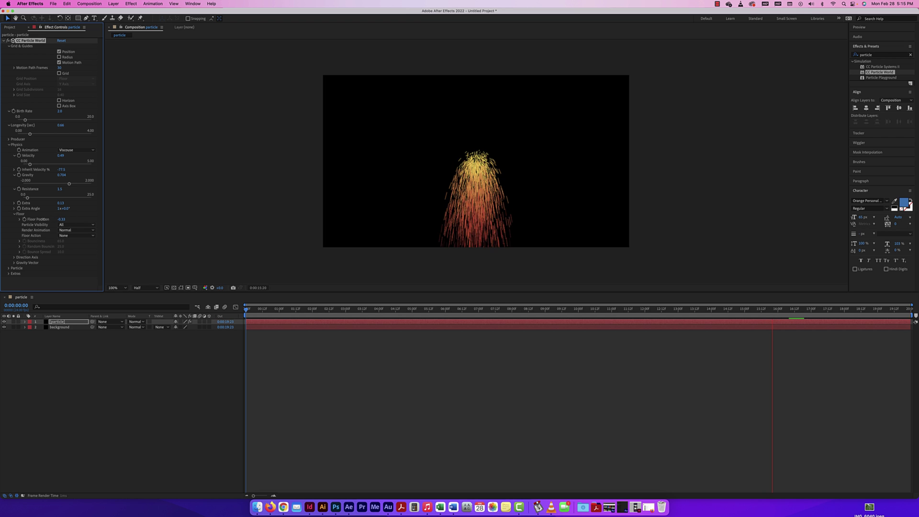
left_click(75, 231)
left_click(78, 239)
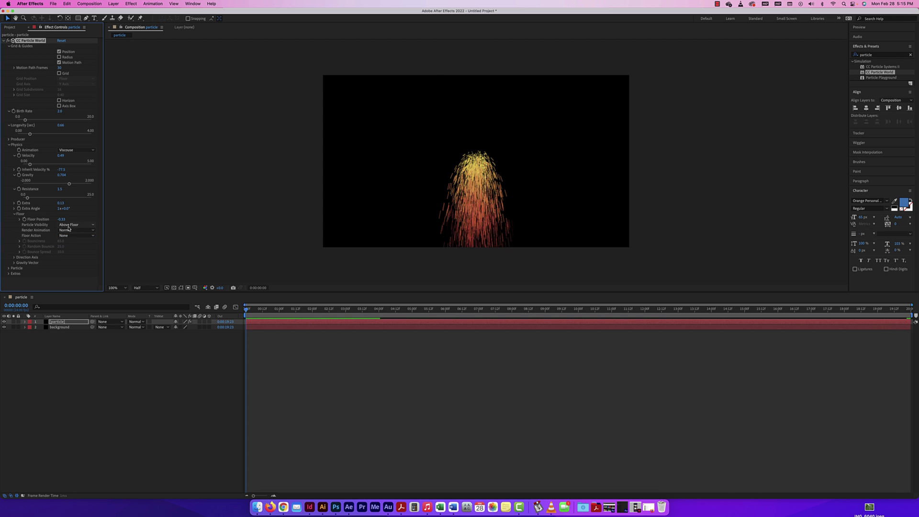
left_click(75, 224)
left_click(74, 246)
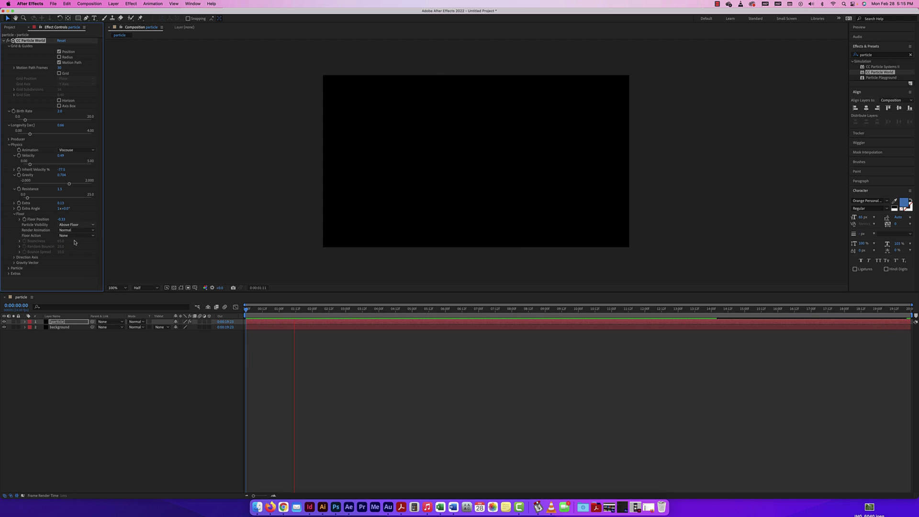
Return the particle visibility to All and readjust the floor position.
mouse_move(61, 221)
left_mouse_down()
mouse_move(72, 219)
mouse_move(63, 219)
left_mouse_up()
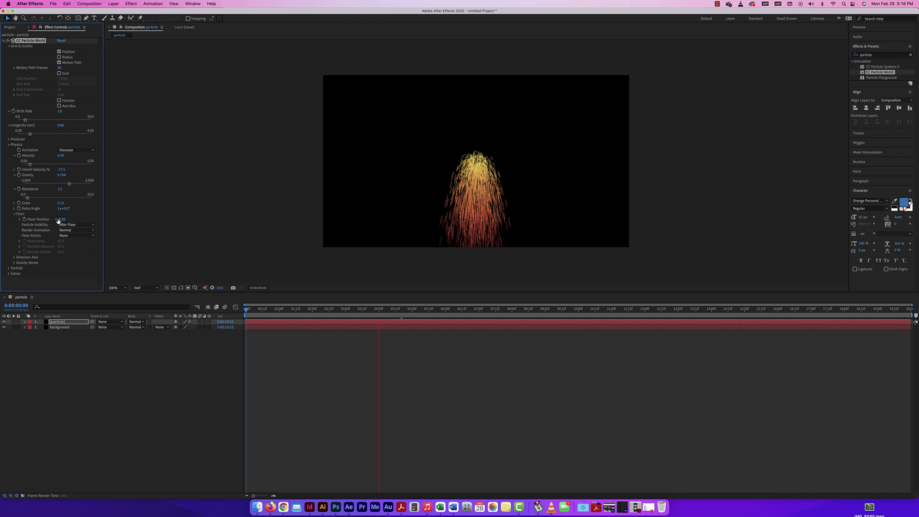
left_click(63, 223)
left_click(62, 221)
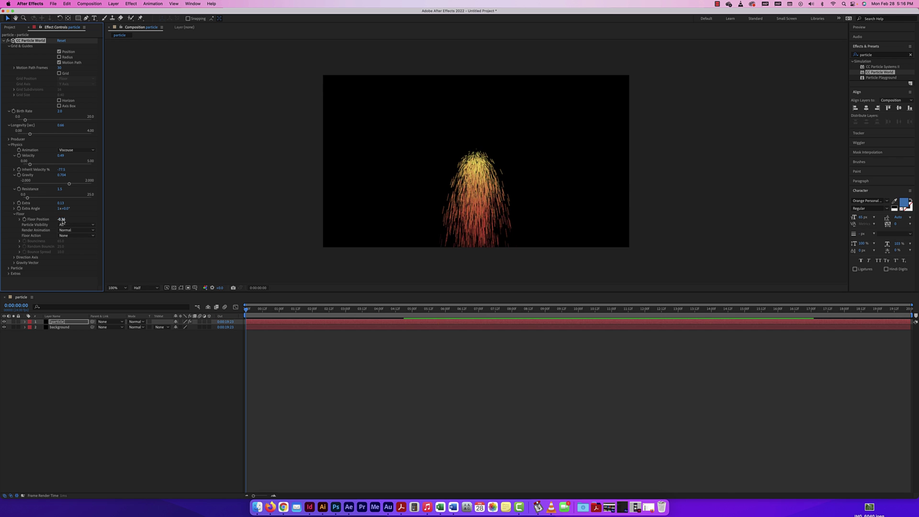
left_click_drag(71, 219, 78, 219)
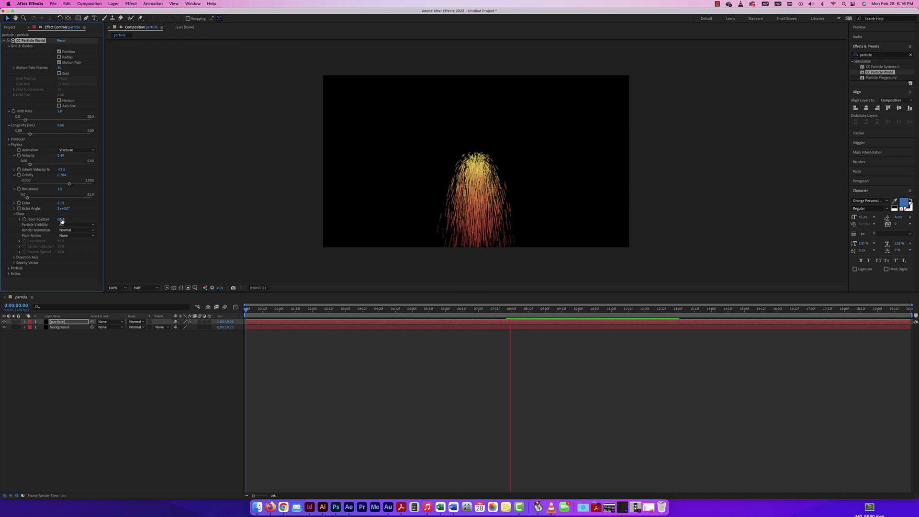
mouse_move(52, 219)
left_mouse_down()
mouse_move(38, 219)
mouse_move(61, 220)
left_mouse_up()
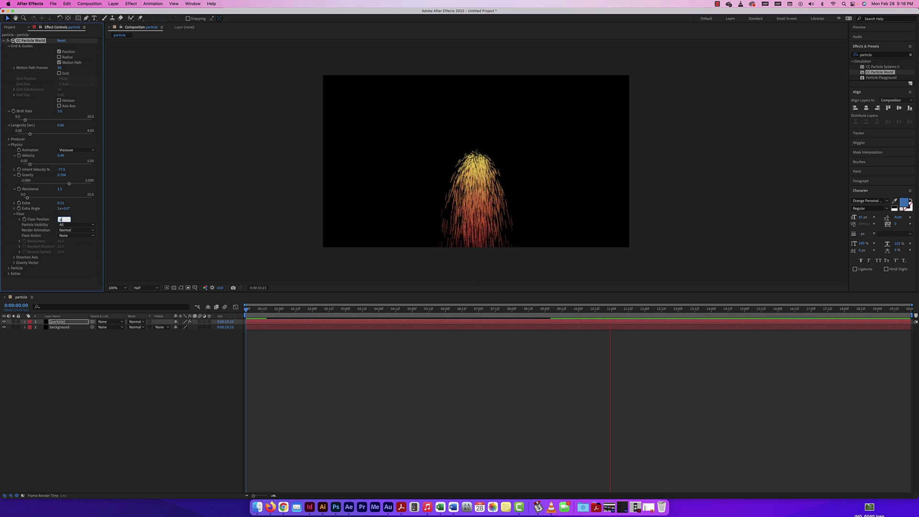
left_click(14, 214)
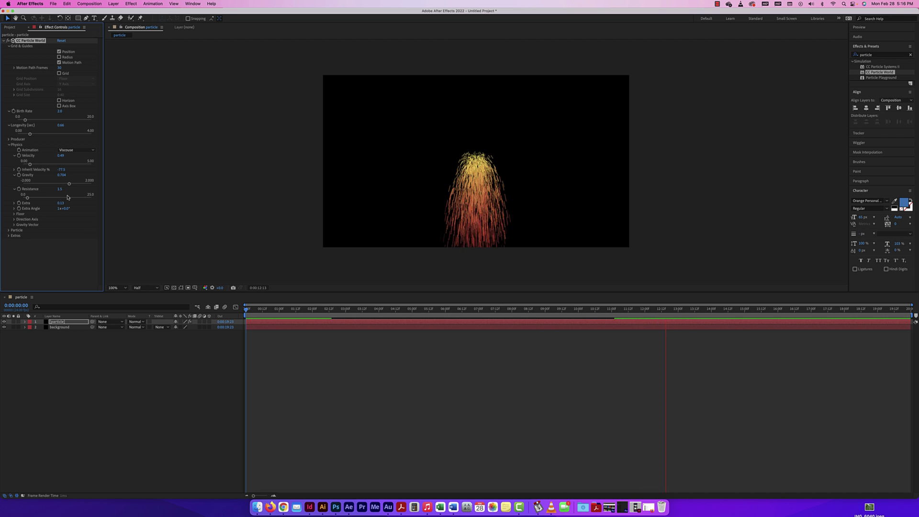
Examine the axis values under Direction Axis and the X, Y and Z values under Gravity Vector.
left_click(14, 219)
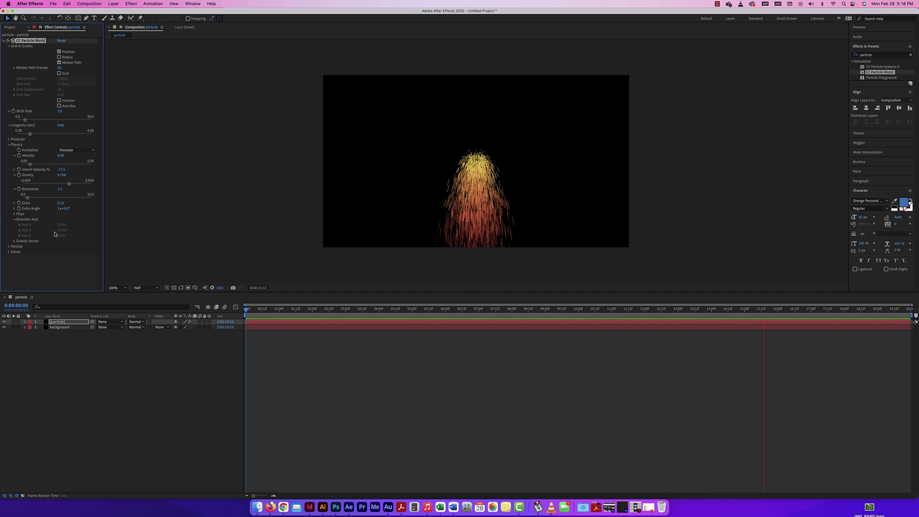
left_click(14, 219)
left_click(14, 219)
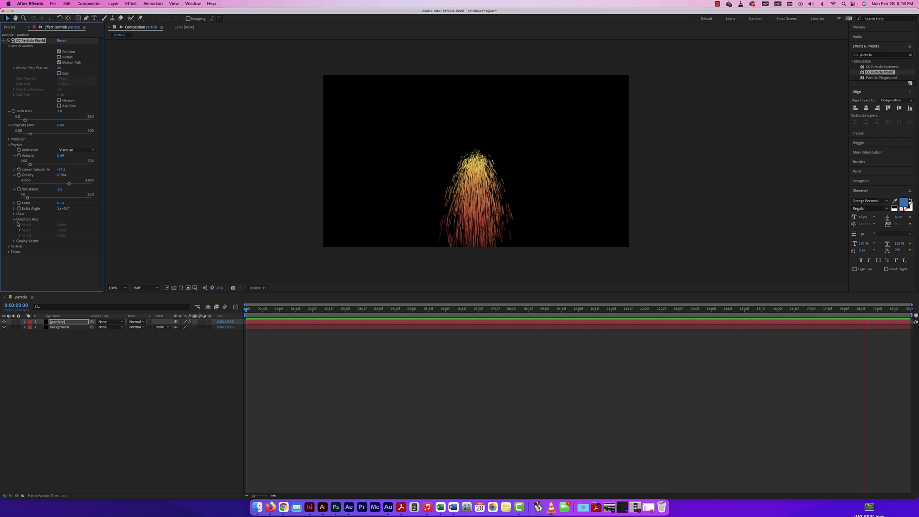
left_click(14, 219)
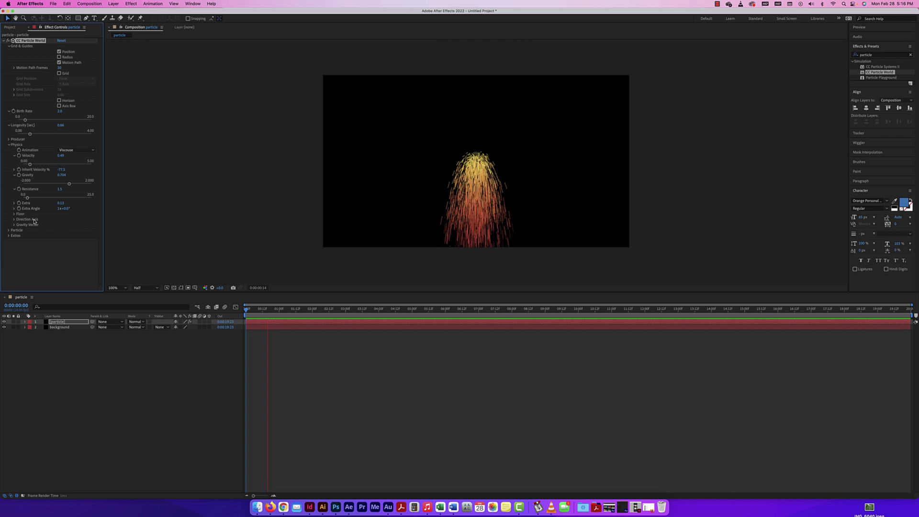
left_click(13, 224)
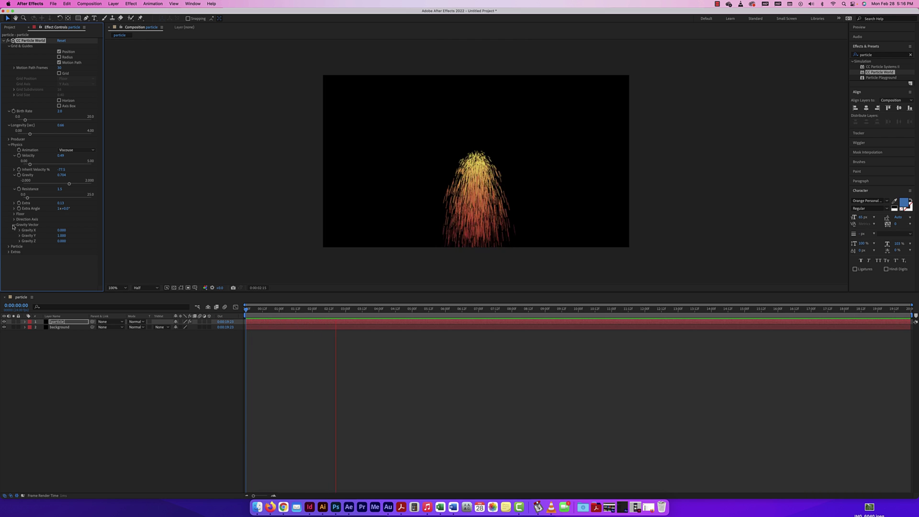
left_click(14, 225)
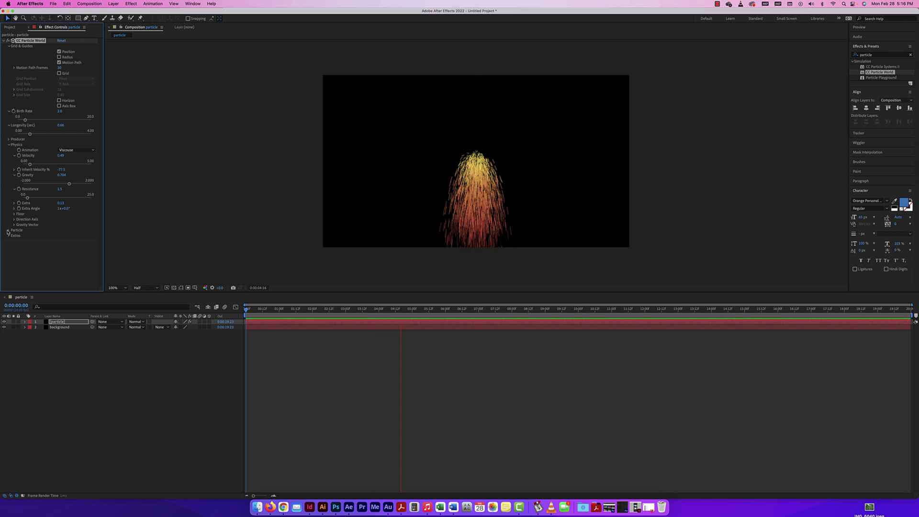
Open the effect's particle settings and change the particle type to Star.
left_click(8, 231)
scroll(49, 225, "down", 1)
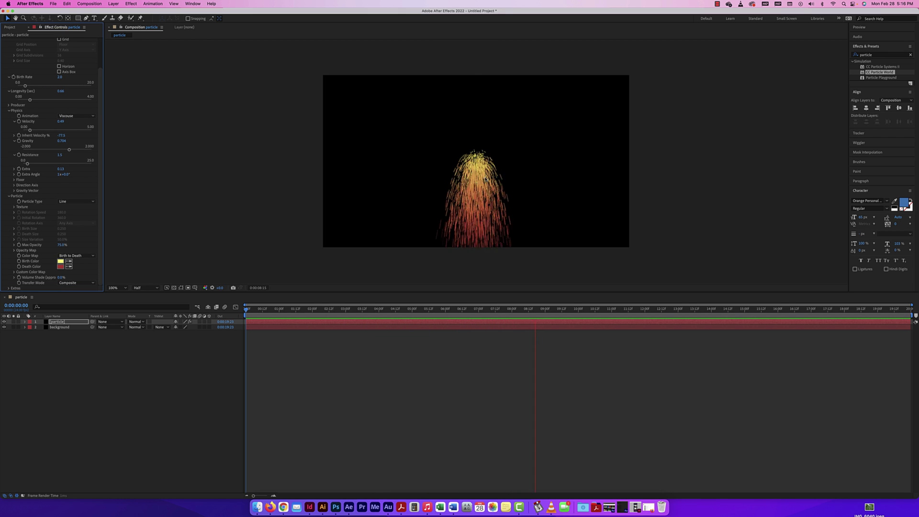
scroll(478, 168, "up", 2)
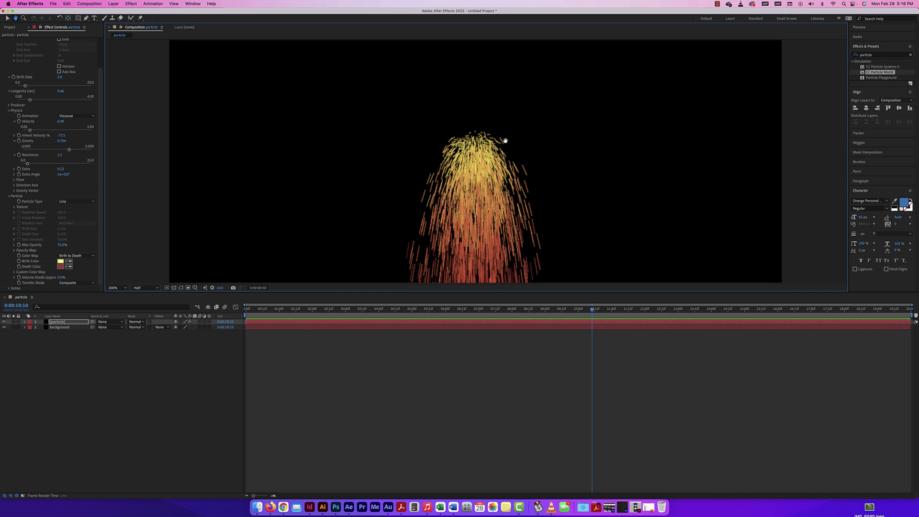
key("h")
key("v")
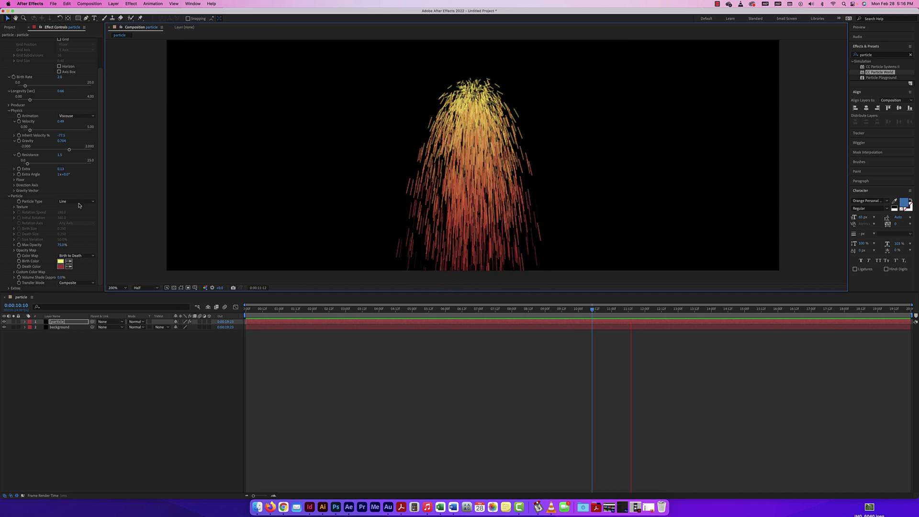
left_click(72, 202)
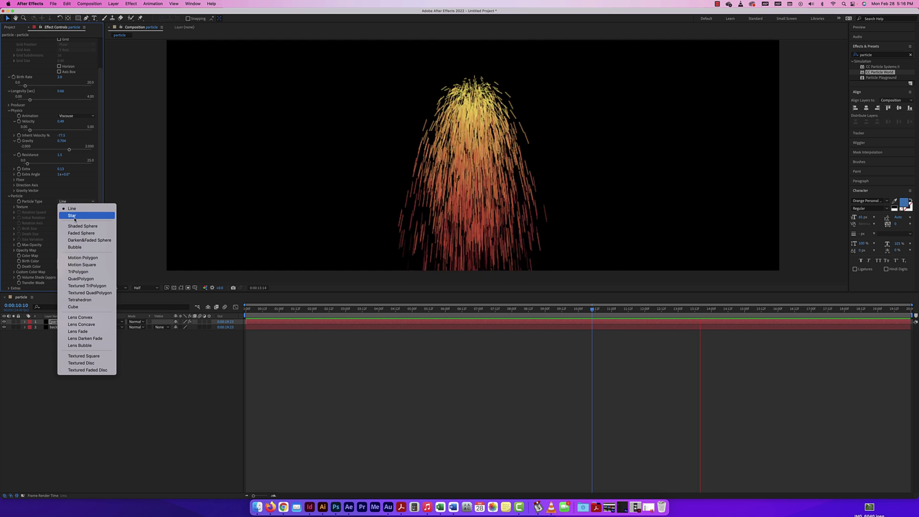
left_click(75, 218)
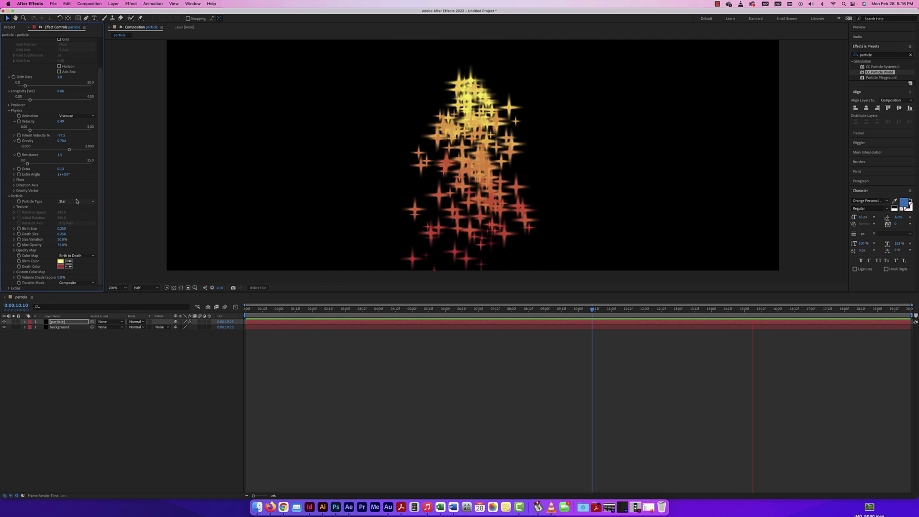
Try the Shaded Sphere, Faded Sphere and Darken&Faded Sphere particle types.
left_click(74, 201)
left_click(78, 226)
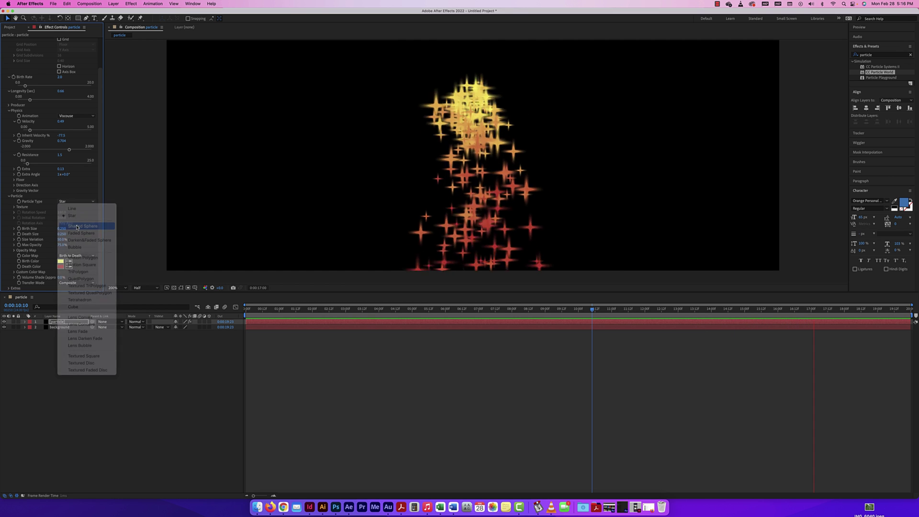
left_click(80, 203)
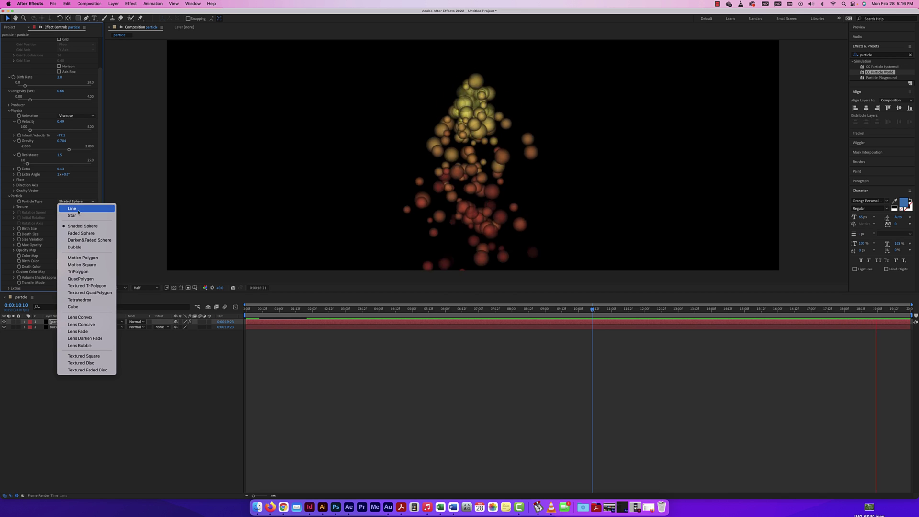
left_click(75, 232)
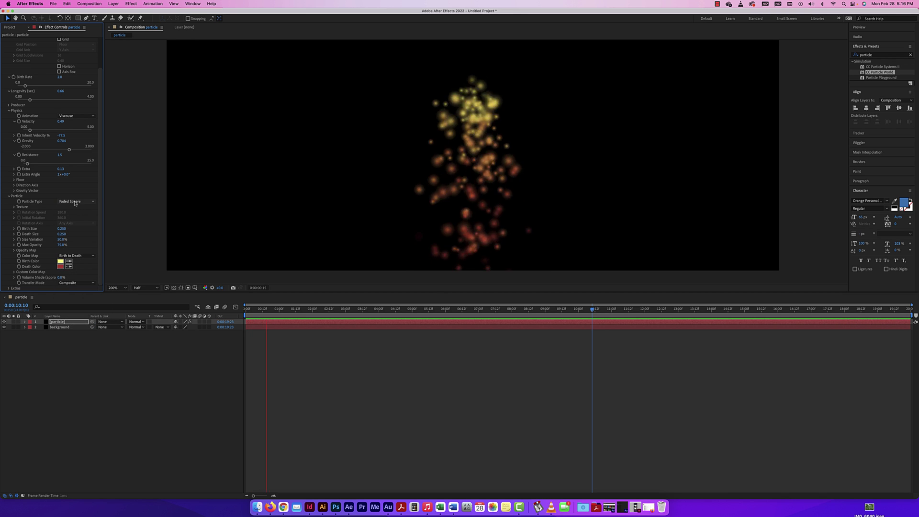
left_click(75, 203)
left_click(74, 205)
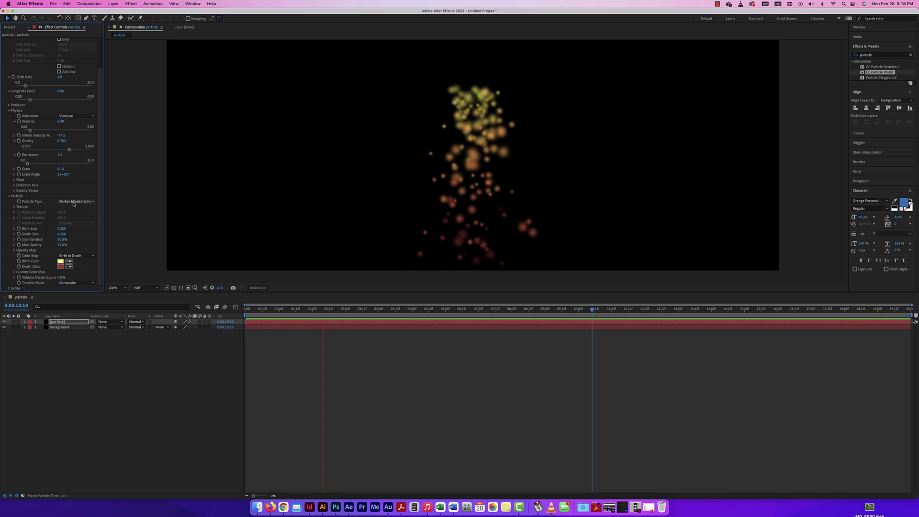
Try the Bubble, Motion Polygon and Motion Square particle types.
left_click(74, 203)
left_click(74, 243)
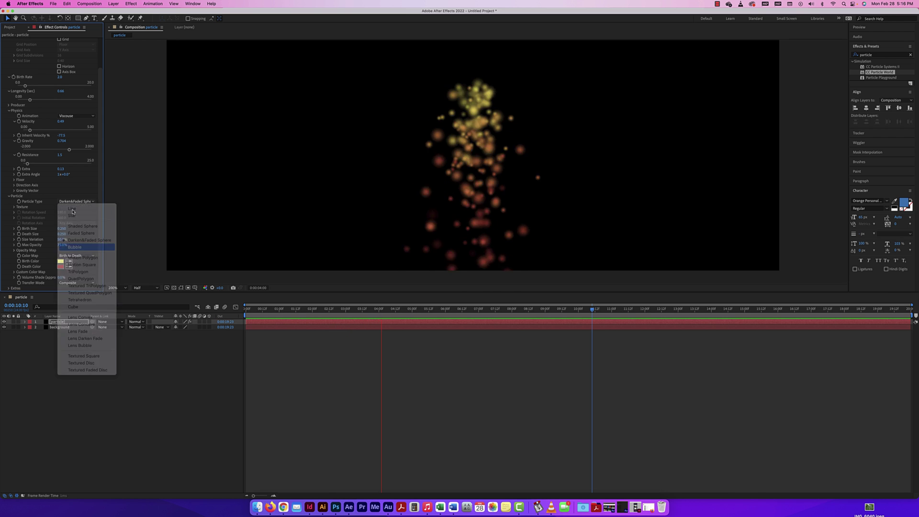
left_click(73, 204)
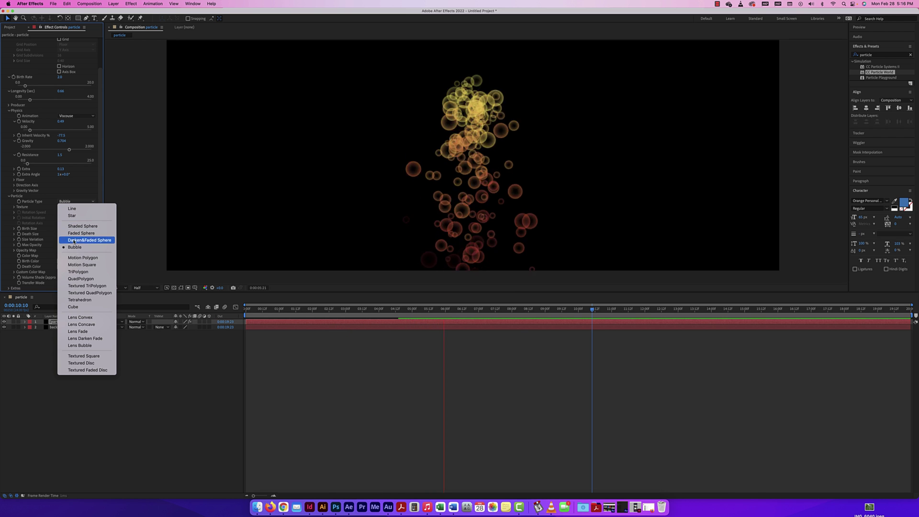
left_click(75, 257)
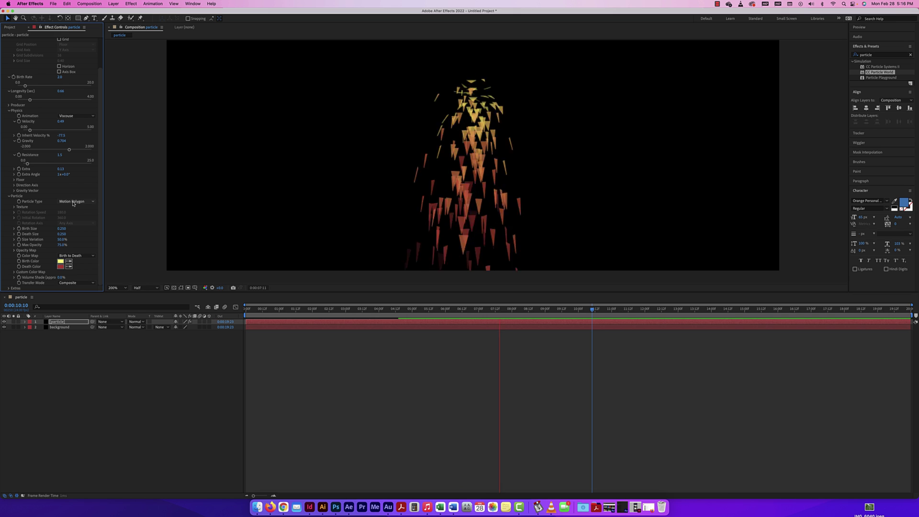
left_click(73, 204)
left_click(75, 263)
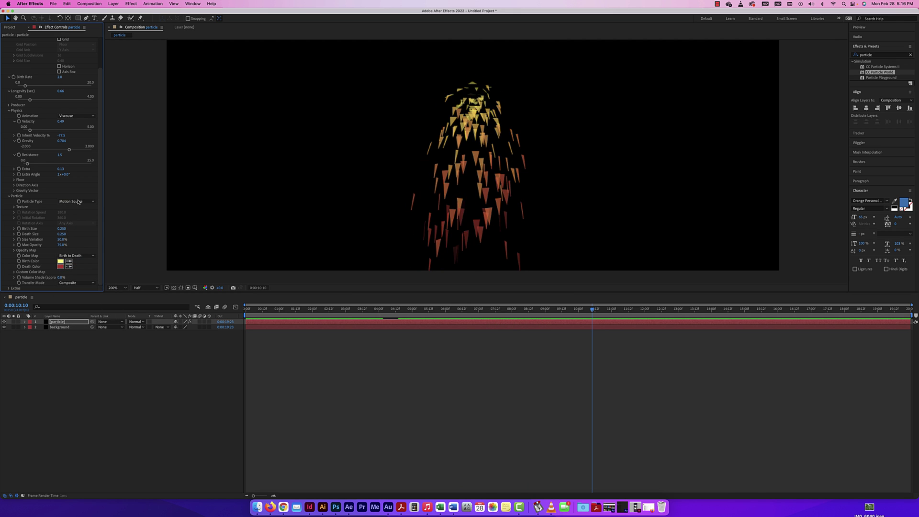
Try the TriPolygon, QuadPolygon and Textured TriPolygon particle types.
left_click(79, 202)
key("Return")
left_click(76, 203)
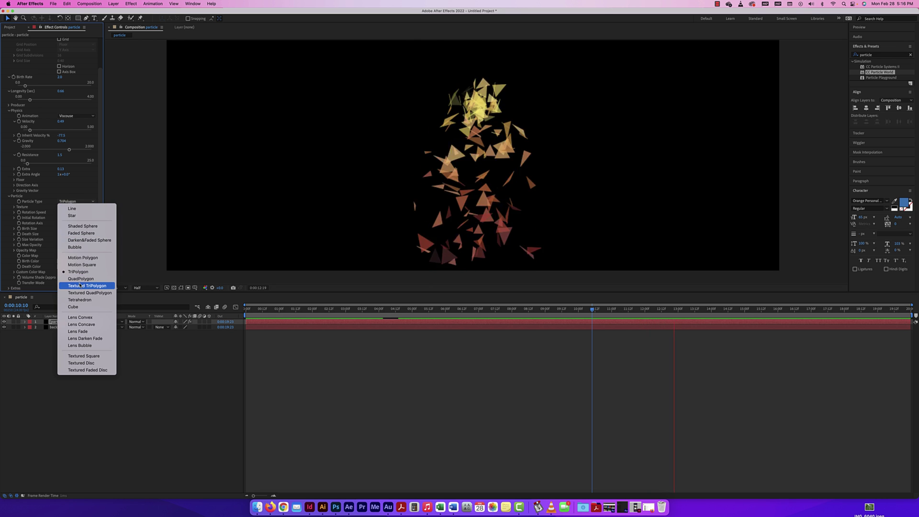
key("Return")
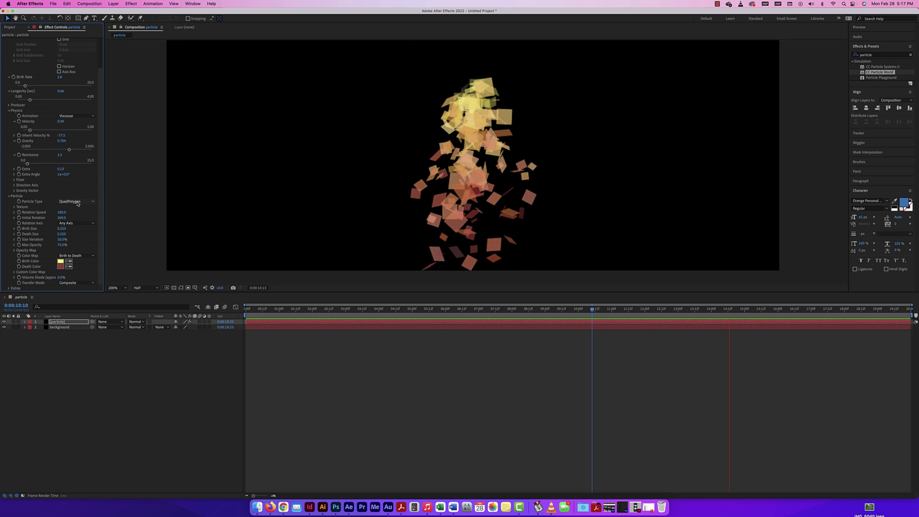
left_click(77, 203)
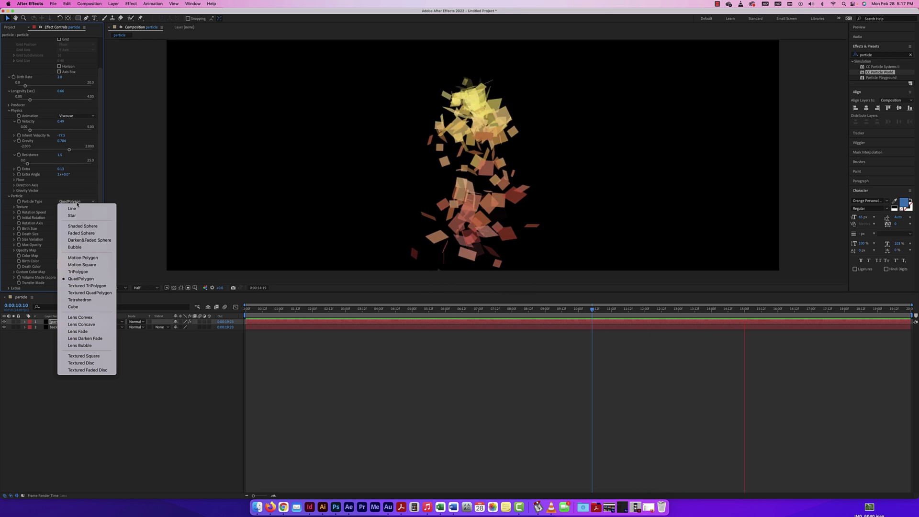
left_click(83, 287)
Try the Tetrahedron and Cube particle types.
left_click(78, 203)
key("Down")
key("Down")
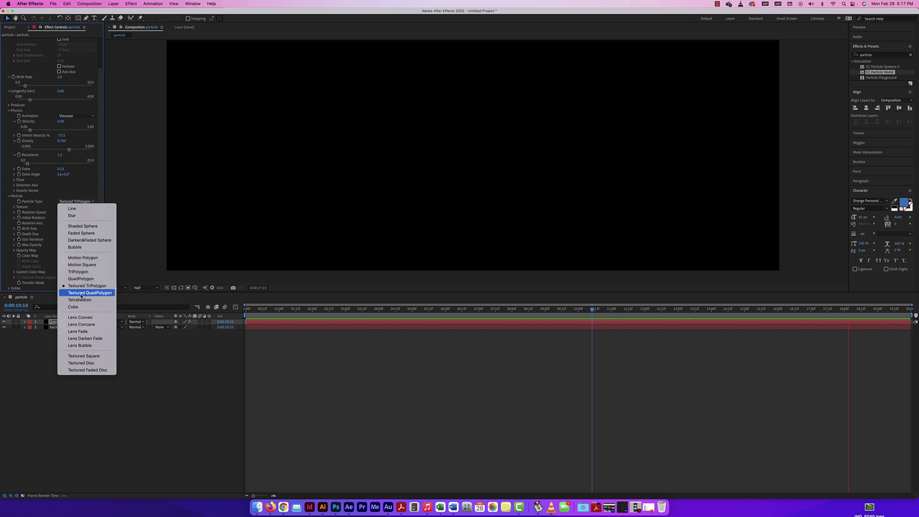
key("Return")
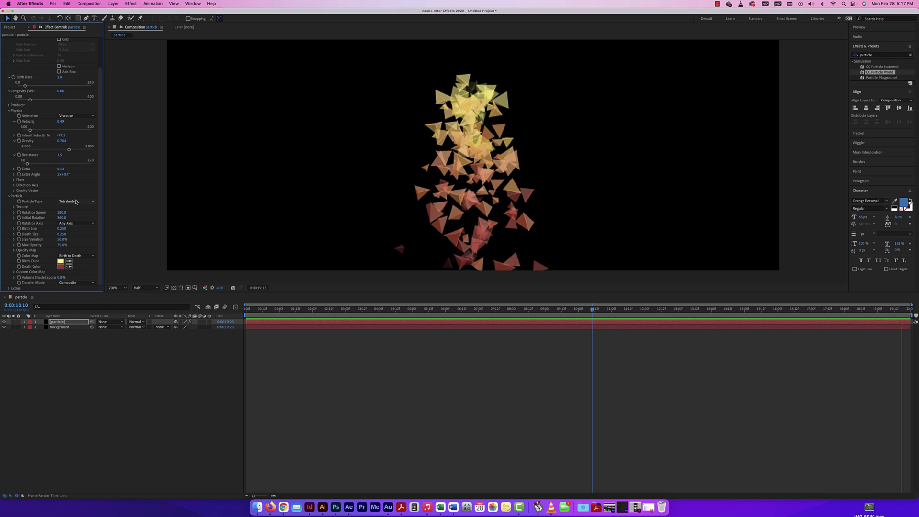
left_click(76, 202)
left_click(73, 307)
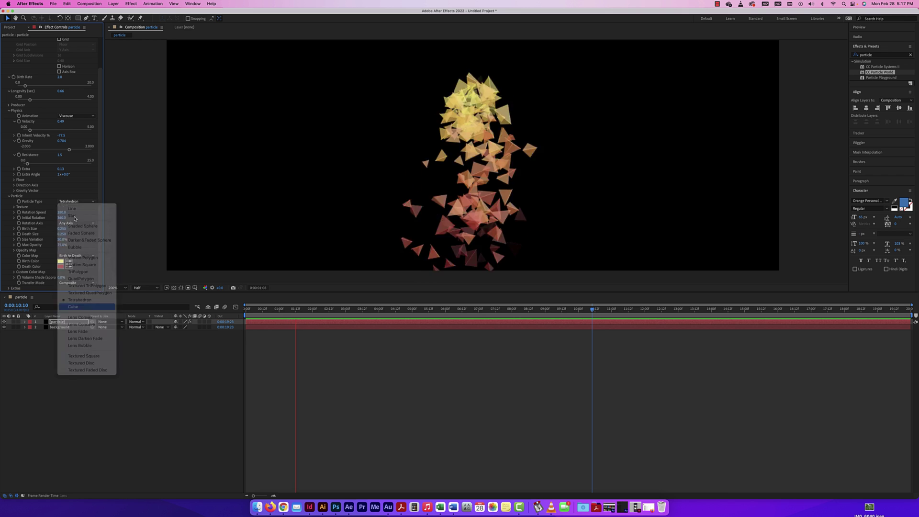
Try the Lens Convex, Lens Fade and Lens Bubble particle types.
left_click(77, 202)
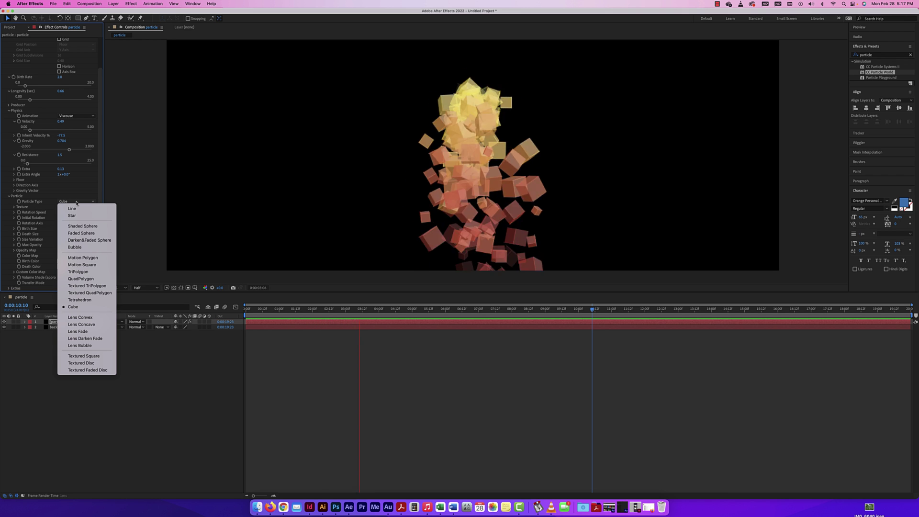
left_click(80, 317)
left_click(77, 202)
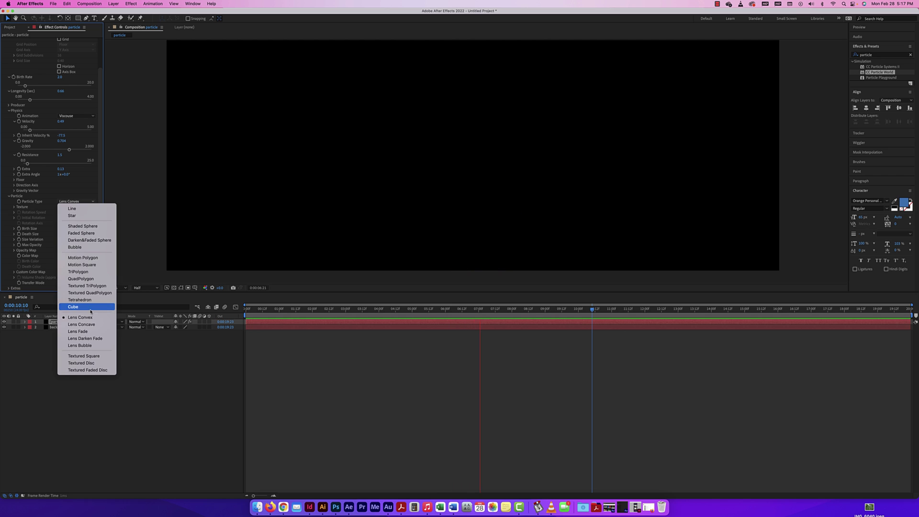
left_click(78, 332)
left_click(77, 201)
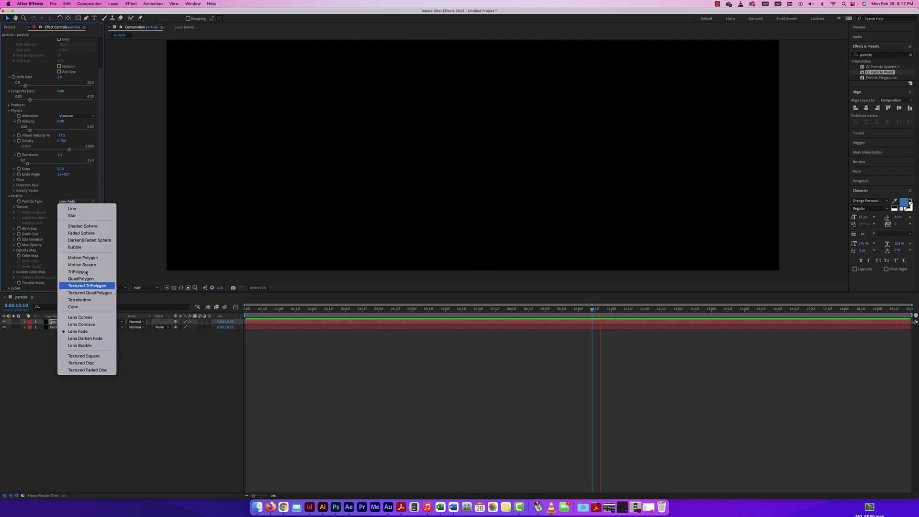
left_click(77, 345)
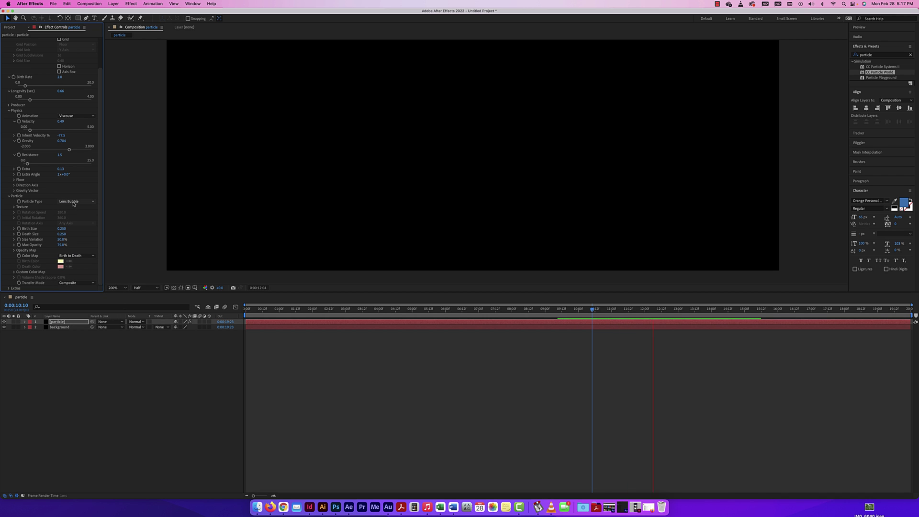
Set the particle type back to Star.
left_click(75, 202)
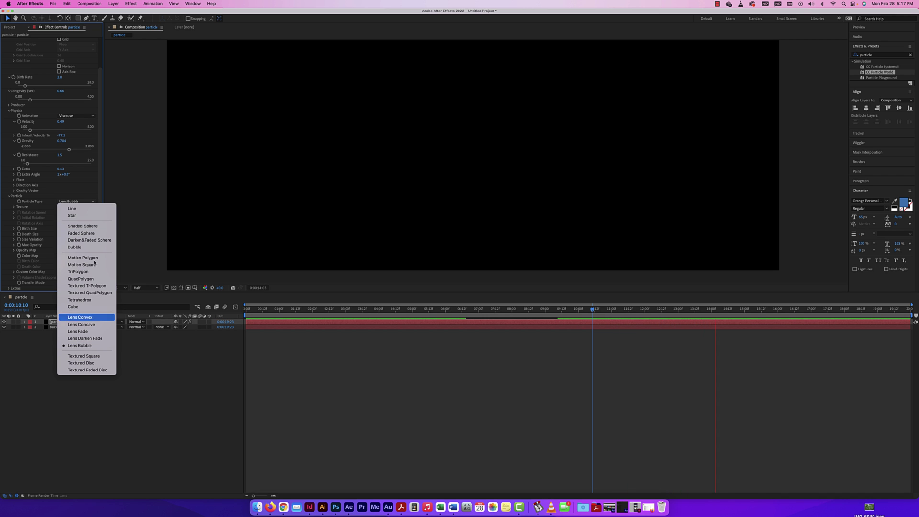
left_click(79, 217)
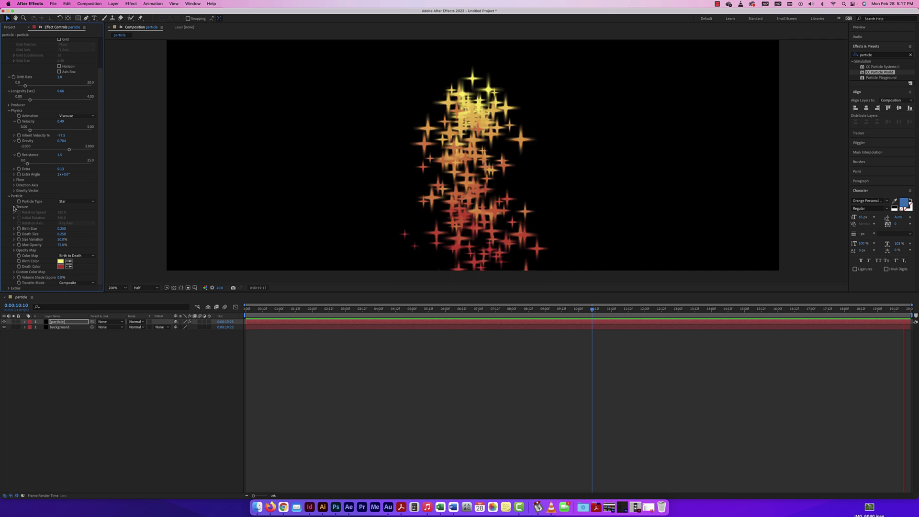
left_click(75, 201)
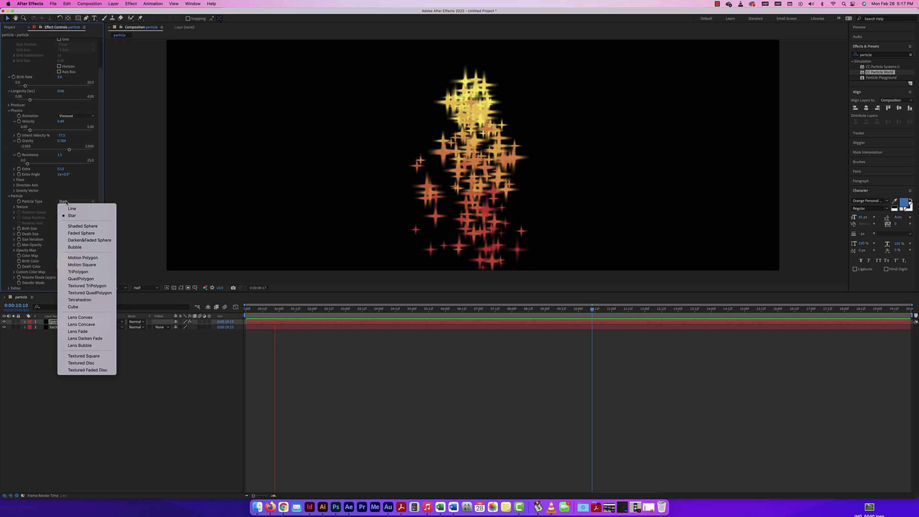
left_click(53, 238)
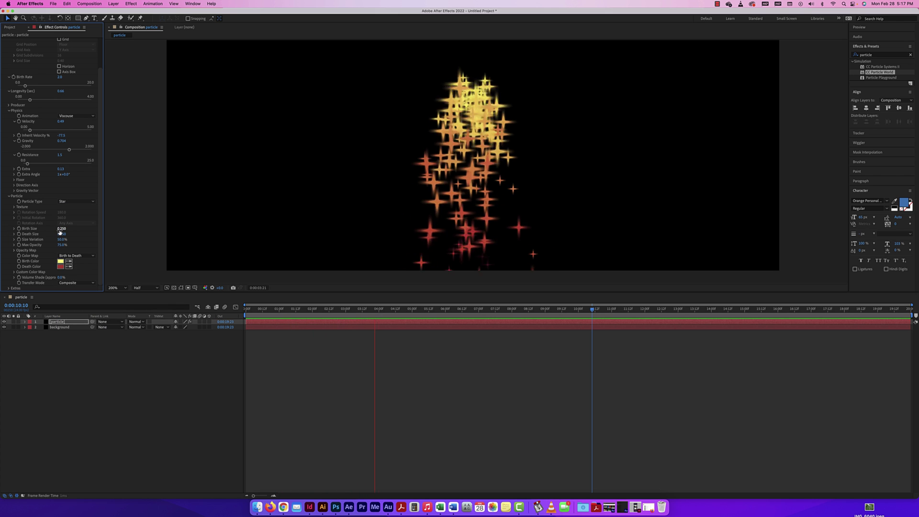
Set the particles' Birth Size to 0.000 and Death Size to 0.220.
left_click_drag(60, 229, 53, 230)
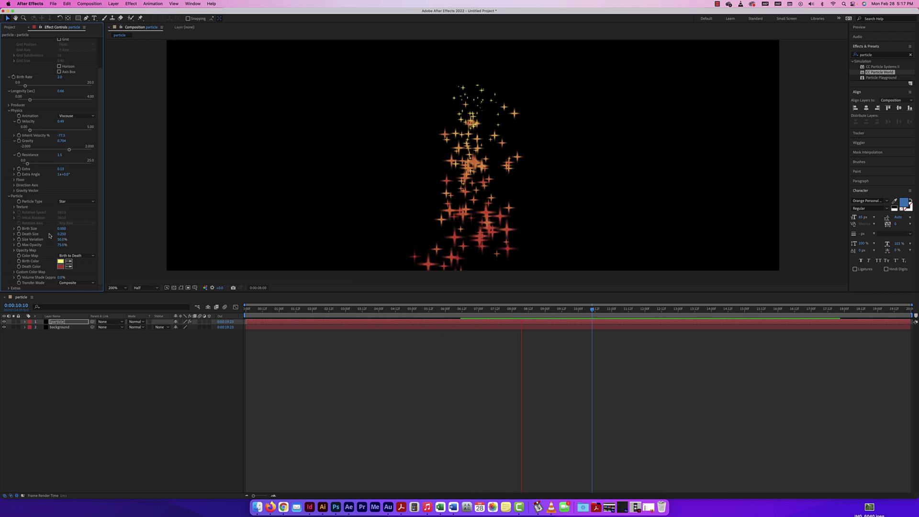
left_click_drag(60, 234, 66, 234)
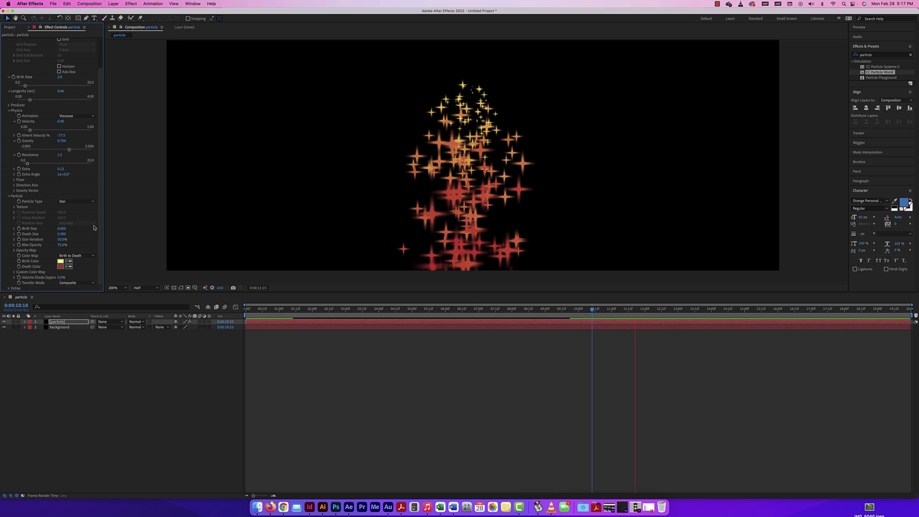
left_click_drag(61, 233, 55, 234)
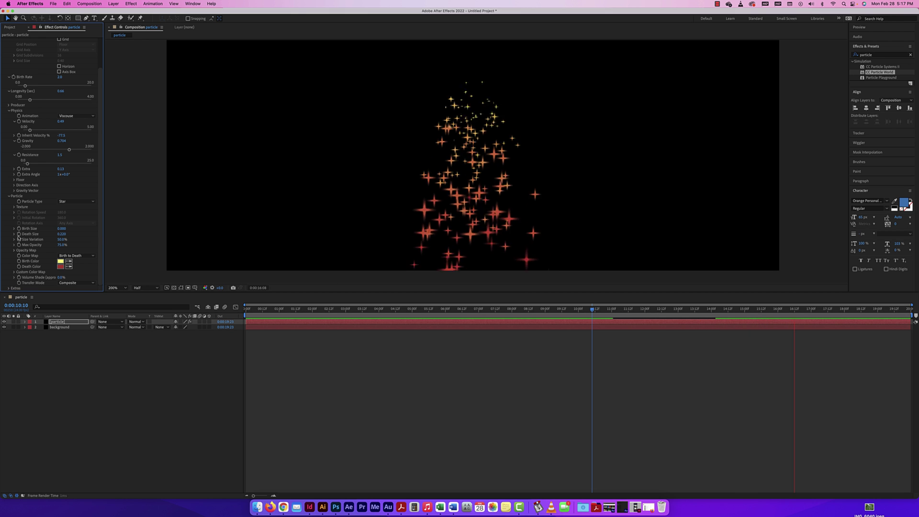
Set the particles' Size Variation to 100% and Max Opacity to 60%.
left_click_drag(60, 239, 80, 240)
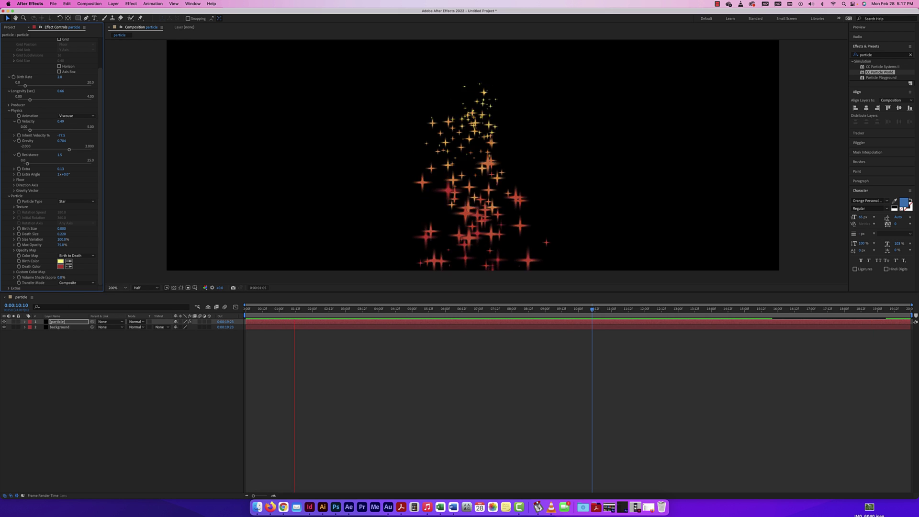
mouse_move(61, 245)
left_mouse_down()
mouse_move(70, 245)
mouse_move(52, 246)
mouse_move(71, 246)
left_mouse_up()
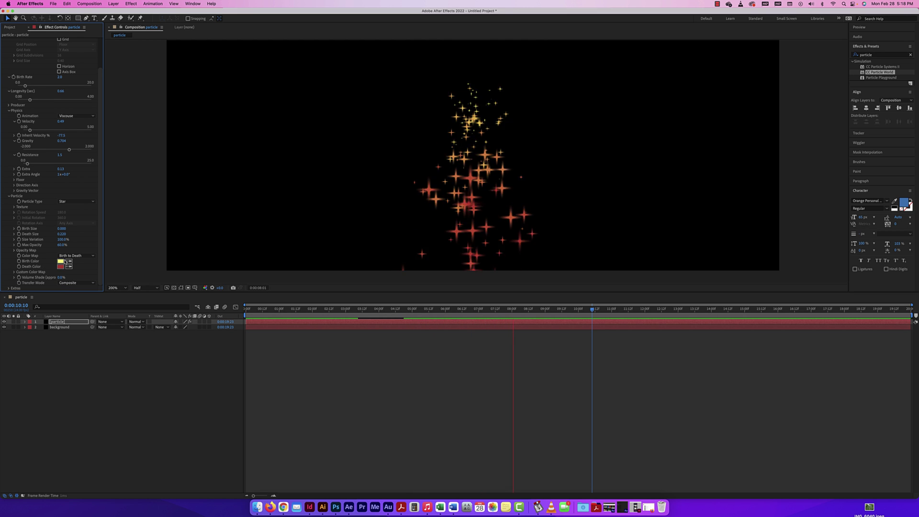
Check the Color Map options, keeping Birth to Death, and set the Birth Color to bright green, 00FF61.
left_click(76, 256)
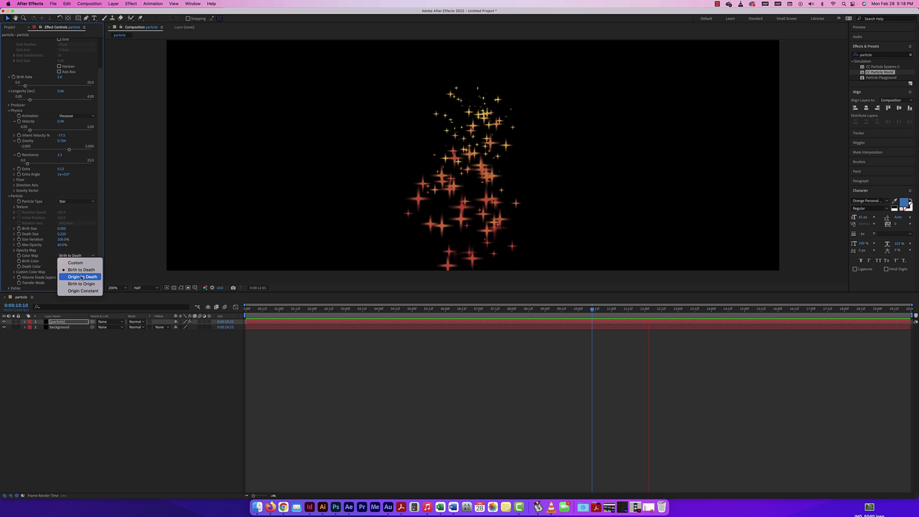
left_click(93, 237)
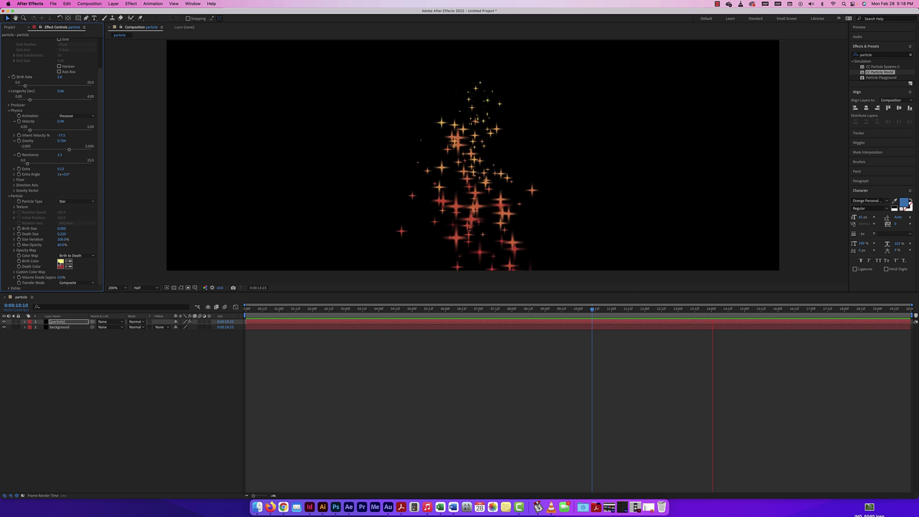
left_click(60, 261)
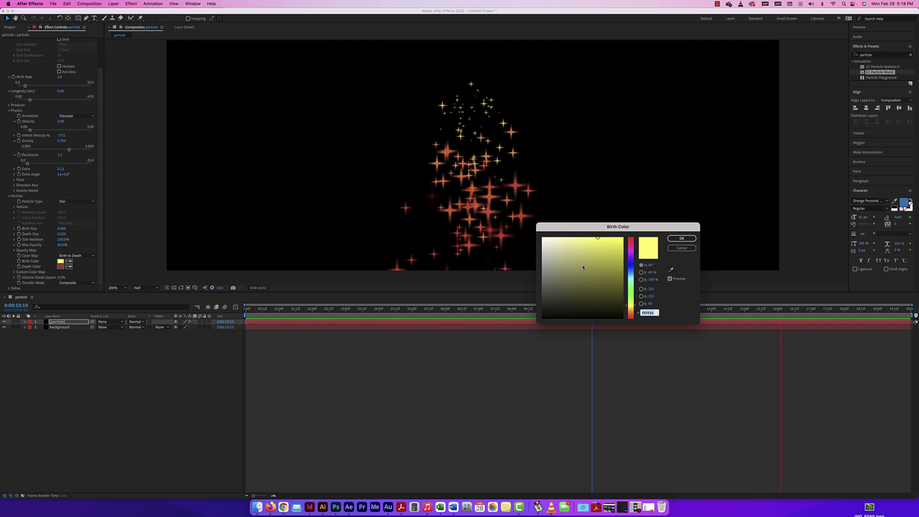
left_click_drag(633, 289, 633, 286)
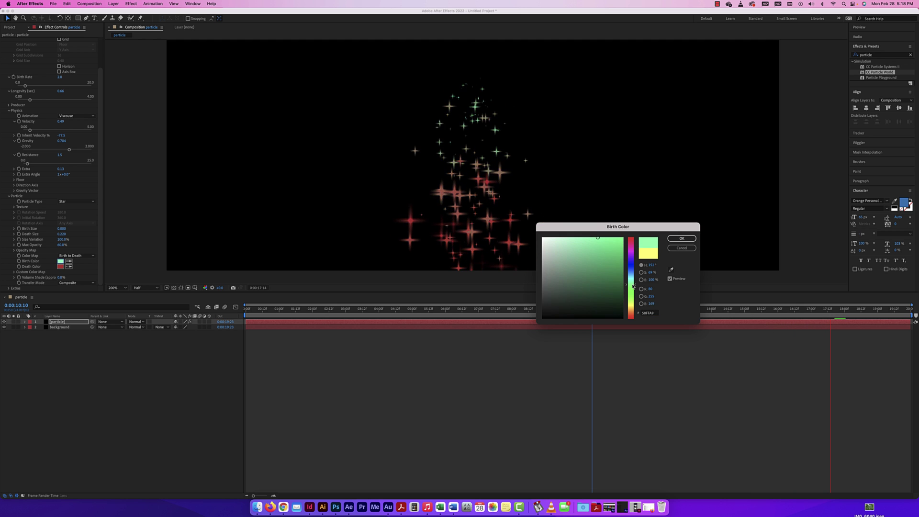
left_click(623, 238)
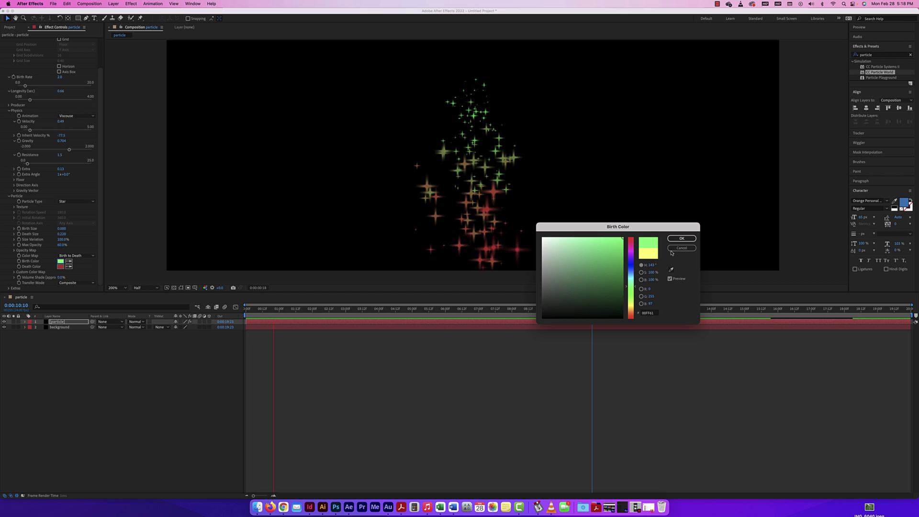
left_click(681, 239)
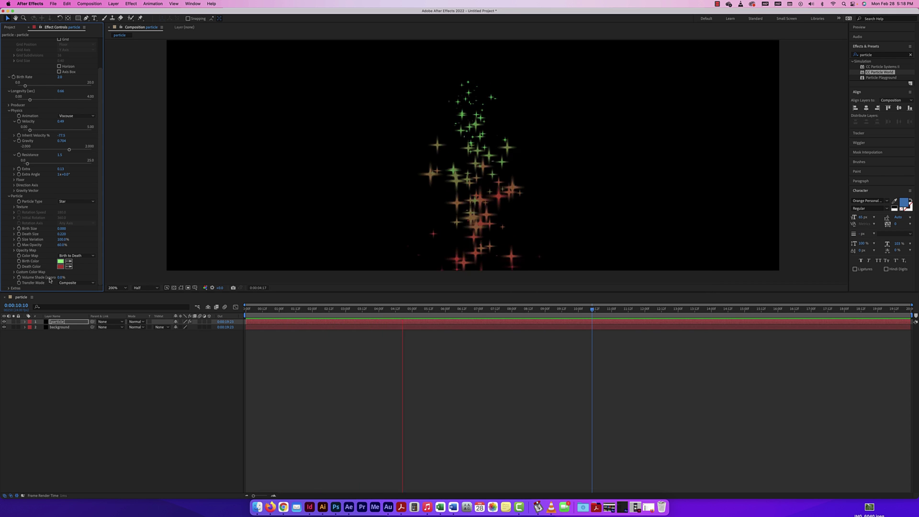
Expand the effect's Extras settings for review and collapse the Particle group.
left_click(8, 288)
scroll(57, 255, "down", 3)
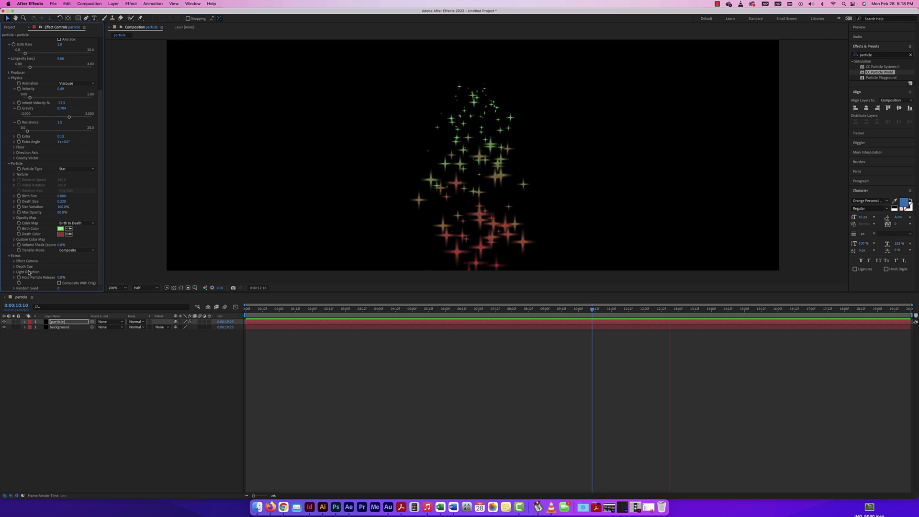
left_click(9, 164)
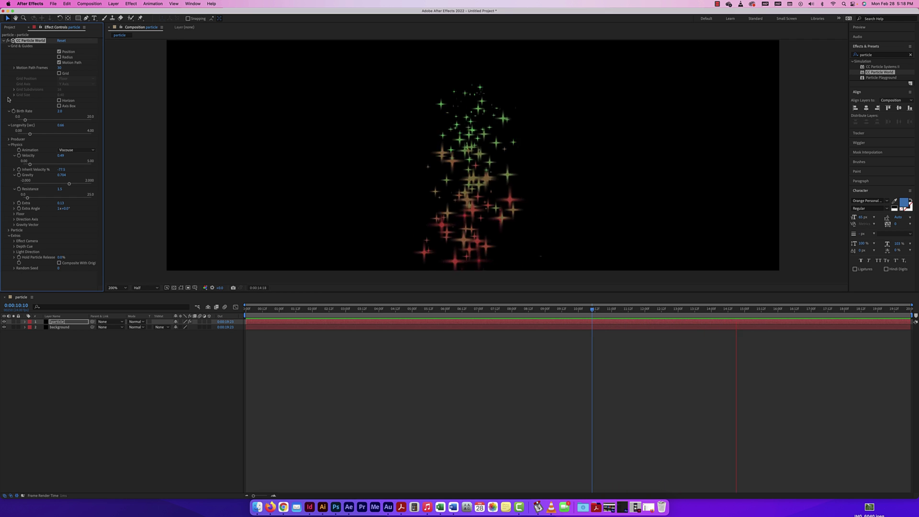
Import the image IMG_6040.jpeg from the desktop into the project.
key("comma")
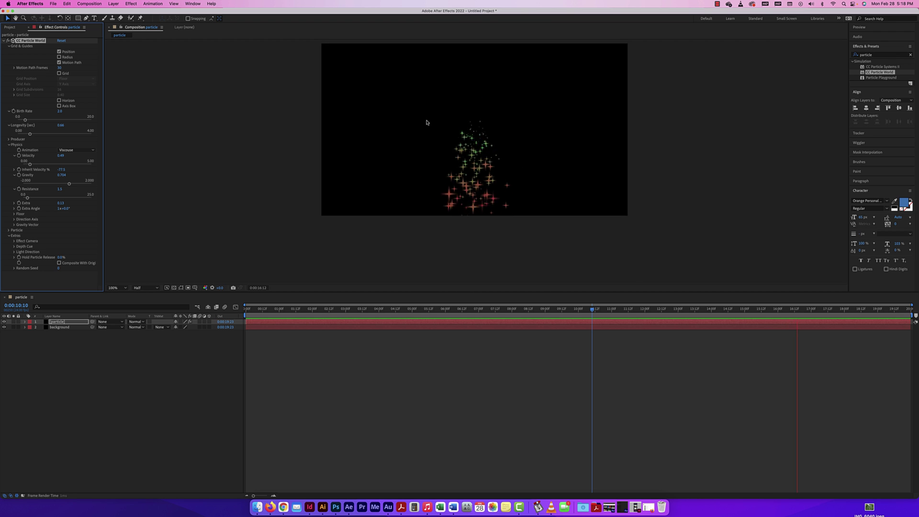
left_click(278, 185)
left_click_drag(279, 184, 278, 197)
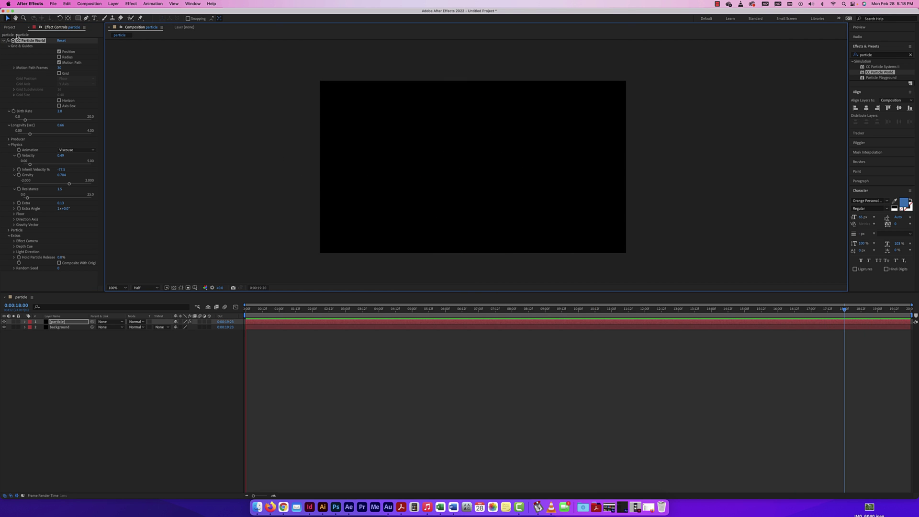
left_click(11, 27)
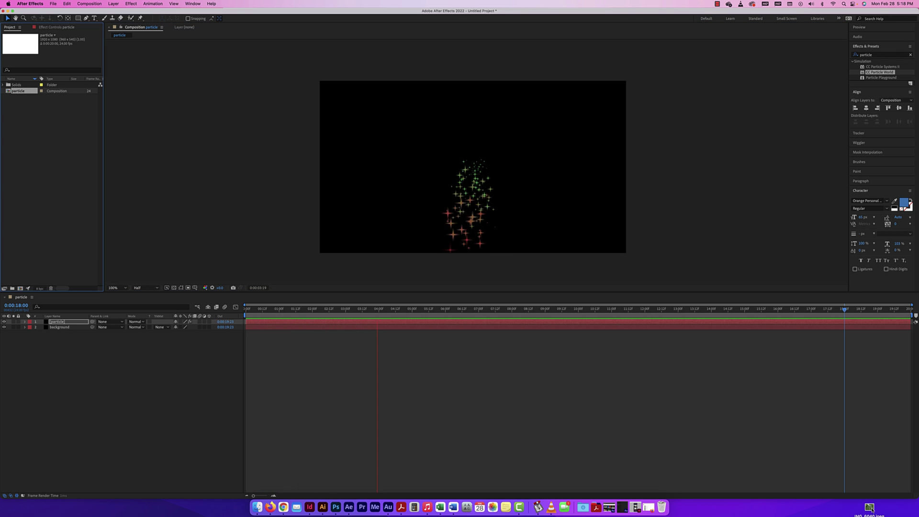
left_click_drag(870, 509, 60, 135)
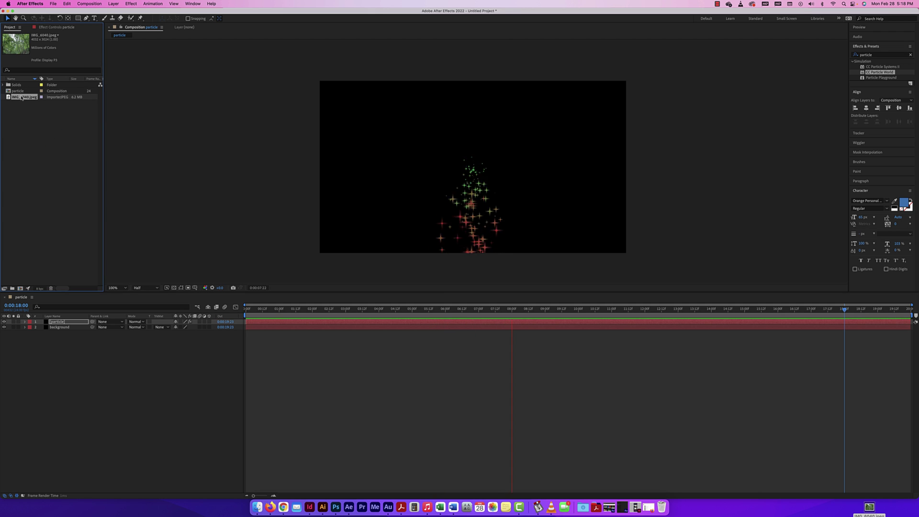
Place IMG_6040.jpeg in the composition between the particle and background layers and set the particle layer's blending mode to Dissolve.
left_click_drag(46, 205, 68, 326)
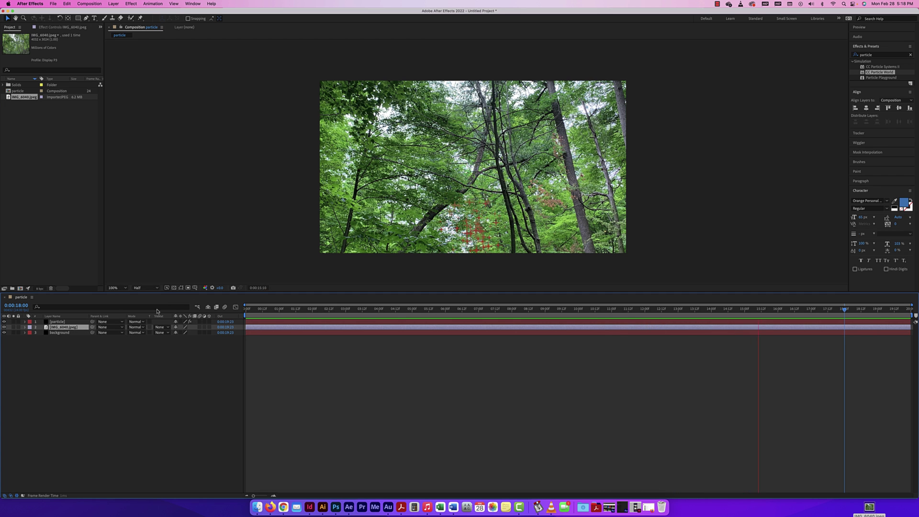
left_click(139, 326)
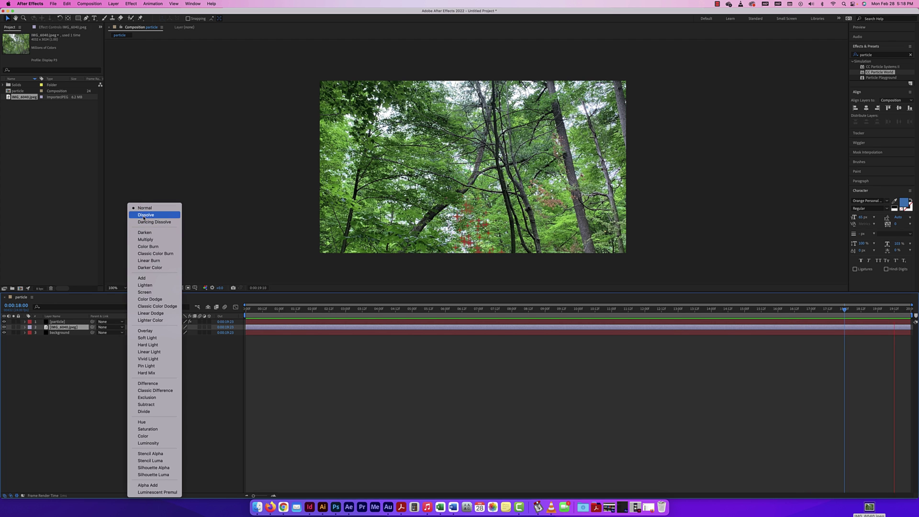
left_click(142, 215)
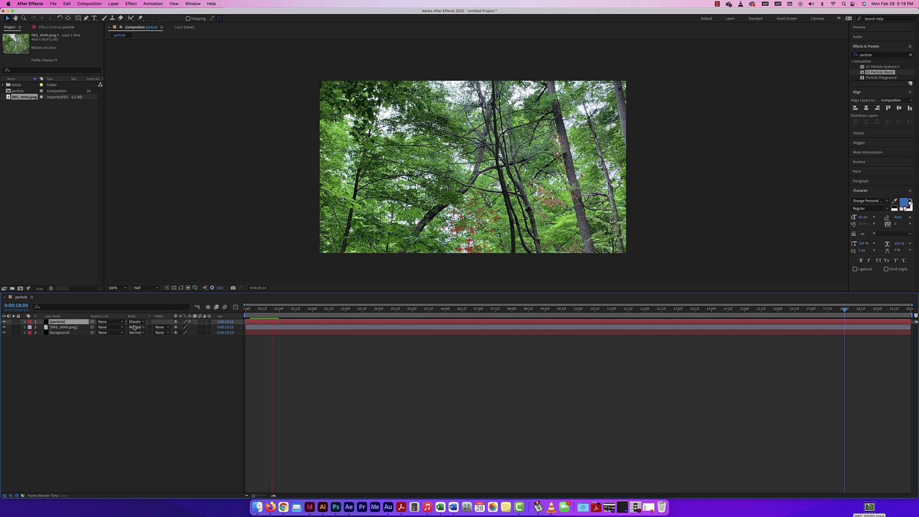
right_click(81, 318)
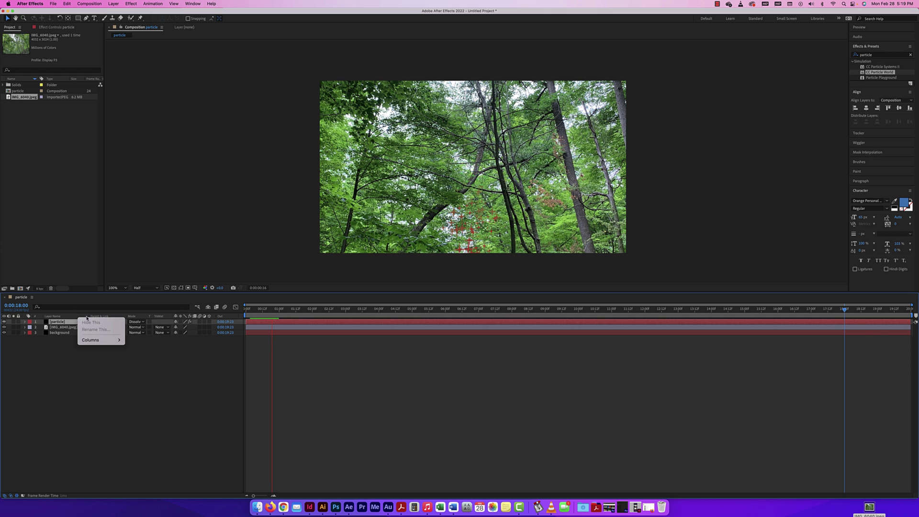
mouse_move(107, 340)
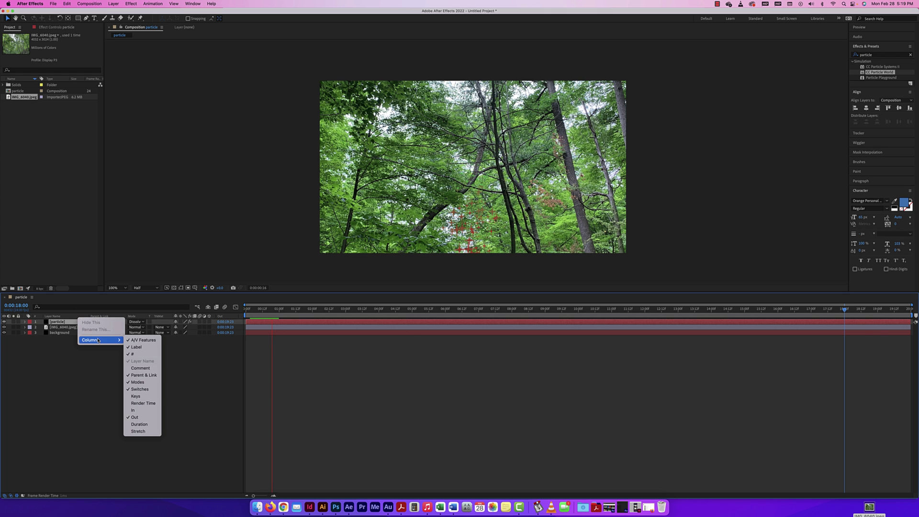
left_click(184, 401)
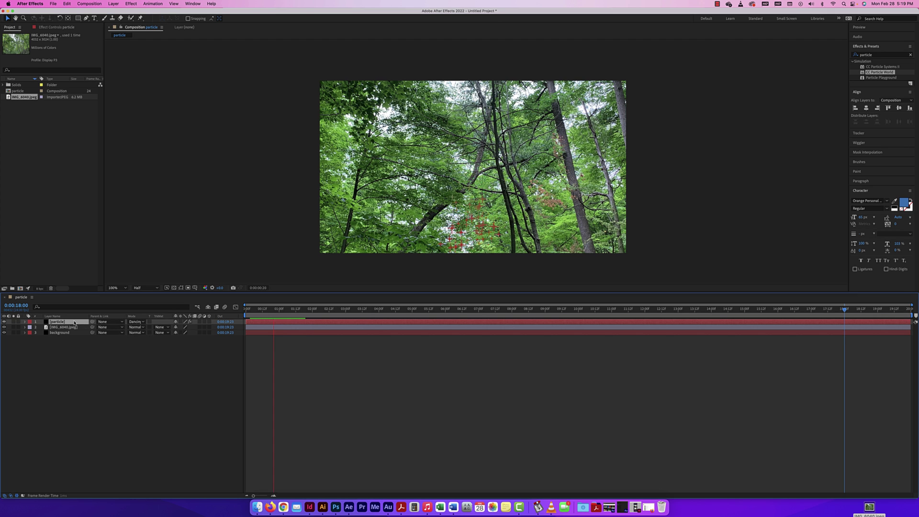
Cycle the particle layer through successive blending modes, including Dancing Dissolve, Multiply, Add, Color Dodge and Lighter Color, to compare them over the image.
key("shift+=")
key("shift+=")
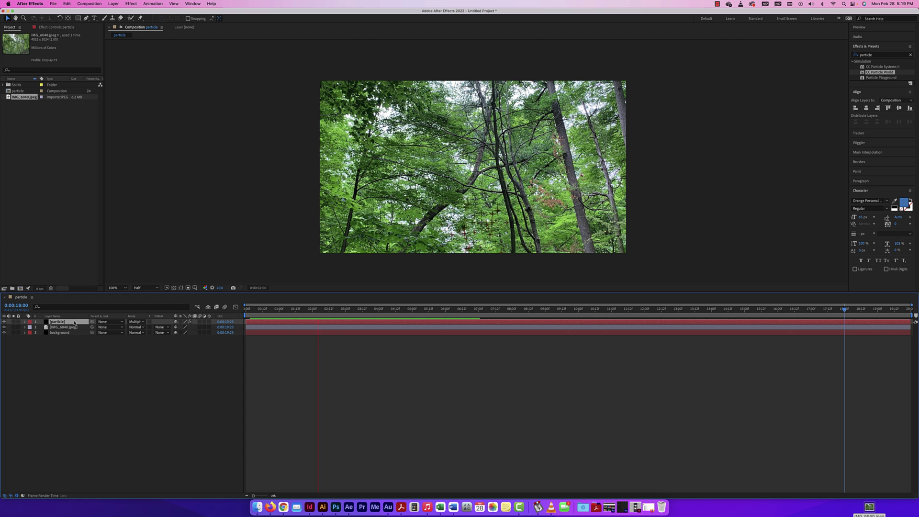
key("shift+=")
key("shift+=")
key("shift+=")
key("shift+=")
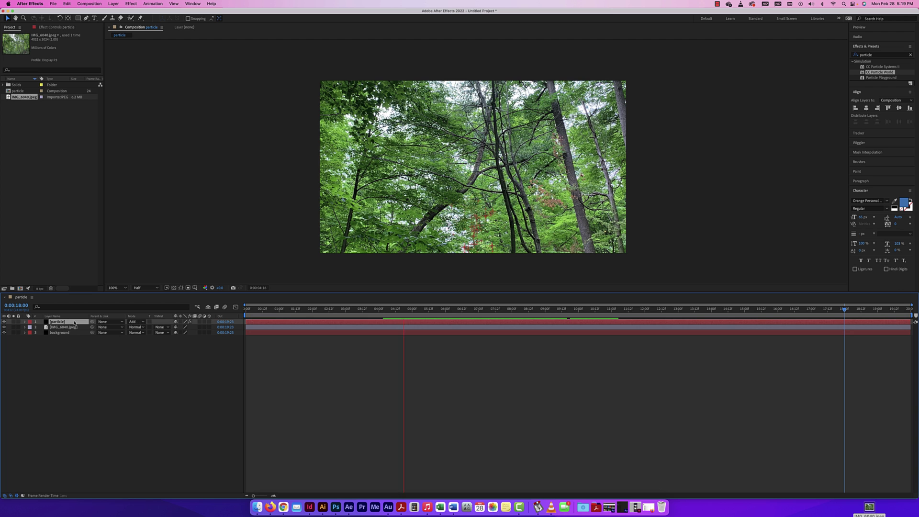
key("shift+=")
key("shift+=")
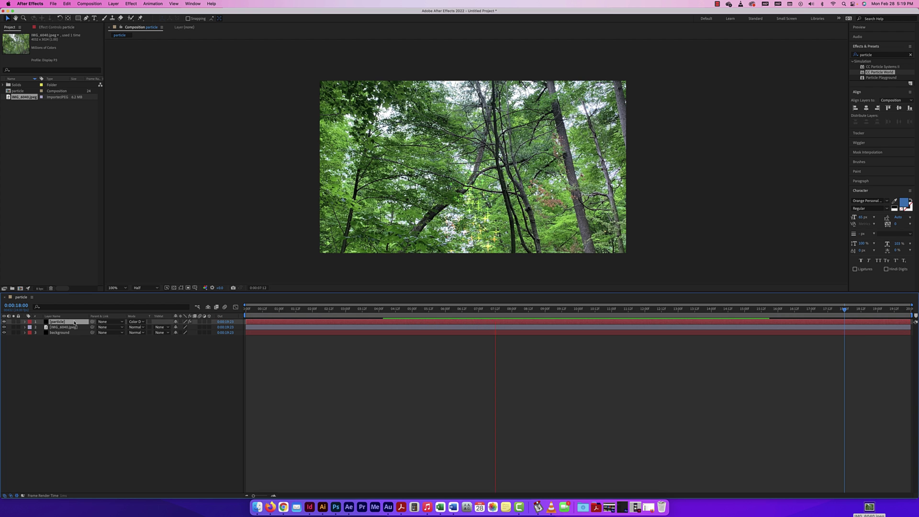
key("shift+=")
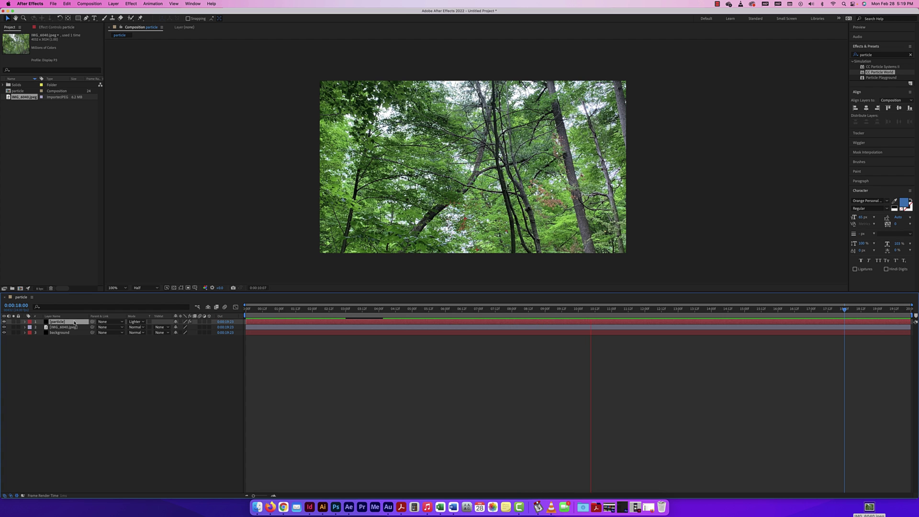
key("shift+=")
Return the particle layer's blending mode to Normal and hide both the image and particle layers.
left_click(136, 322)
left_click(154, 208)
left_click(26, 338)
left_click(5, 327)
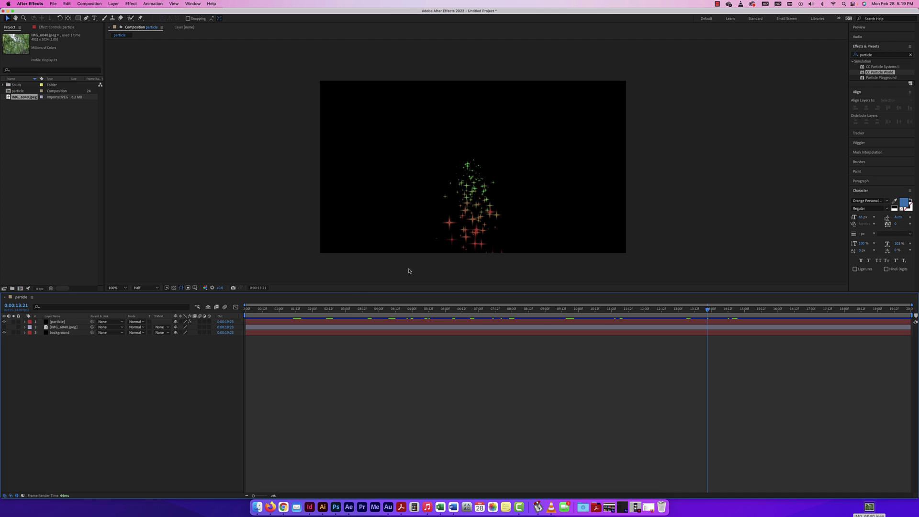
left_click(4, 322)
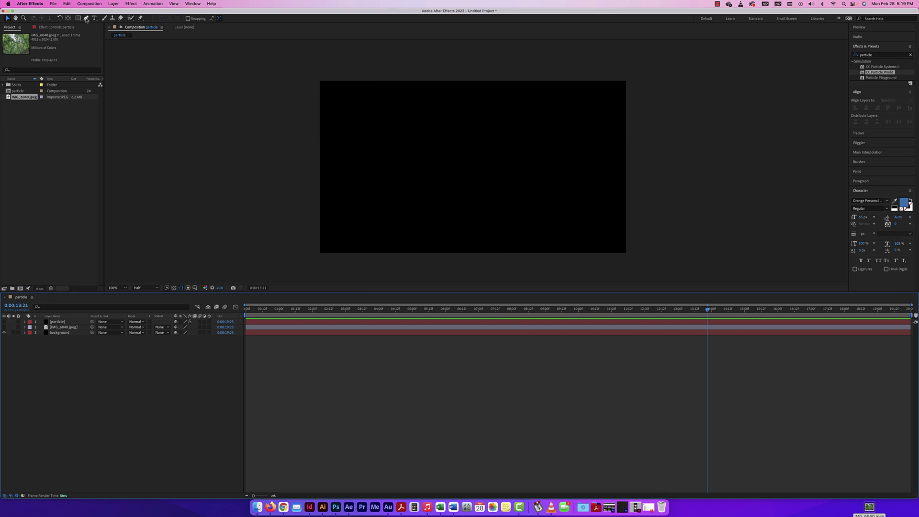
Create a text layer containing the letter C near the middle of the composition.
left_click(95, 18)
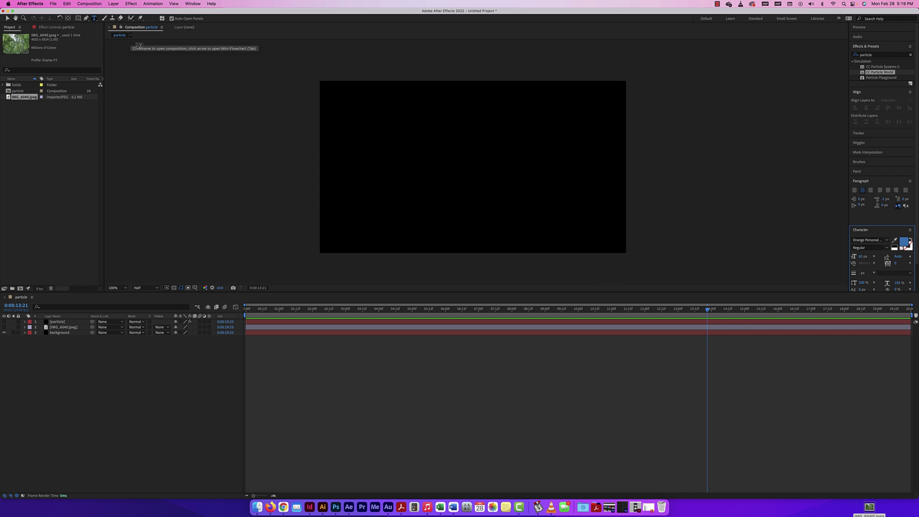
left_click(467, 162)
left_click(464, 158)
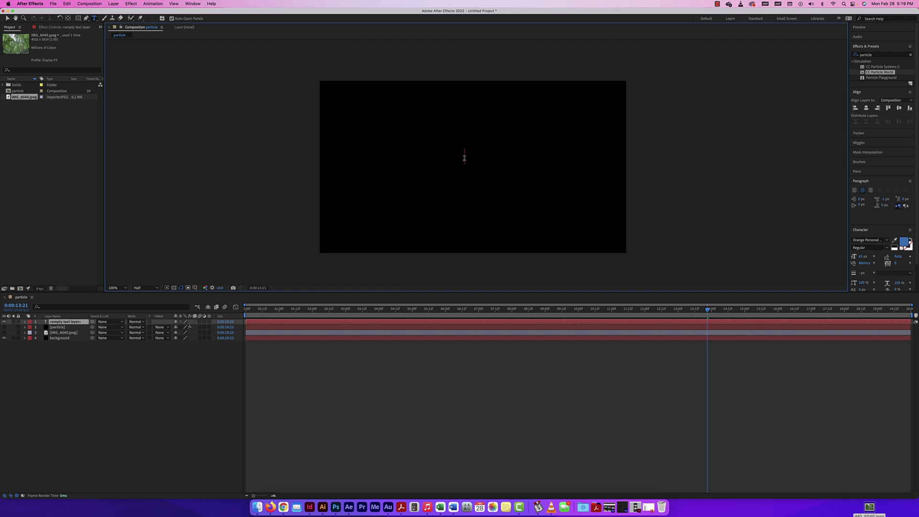
type("C")
left_click(6, 18)
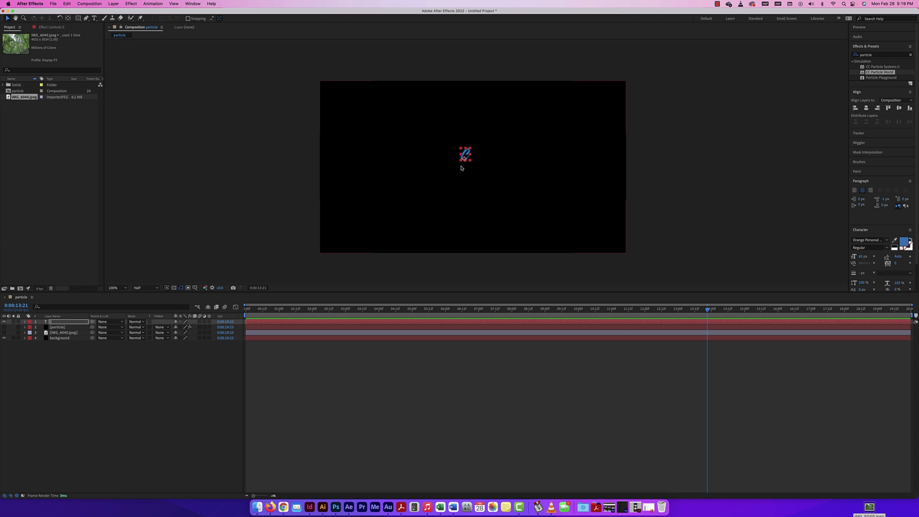
Enlarge the letter C to more than half the frame height and position it in the middle of the composition.
mouse_move(461, 163)
left_mouse_down()
mouse_move(446, 182)
mouse_move(429, 181)
mouse_move(455, 172)
left_mouse_up()
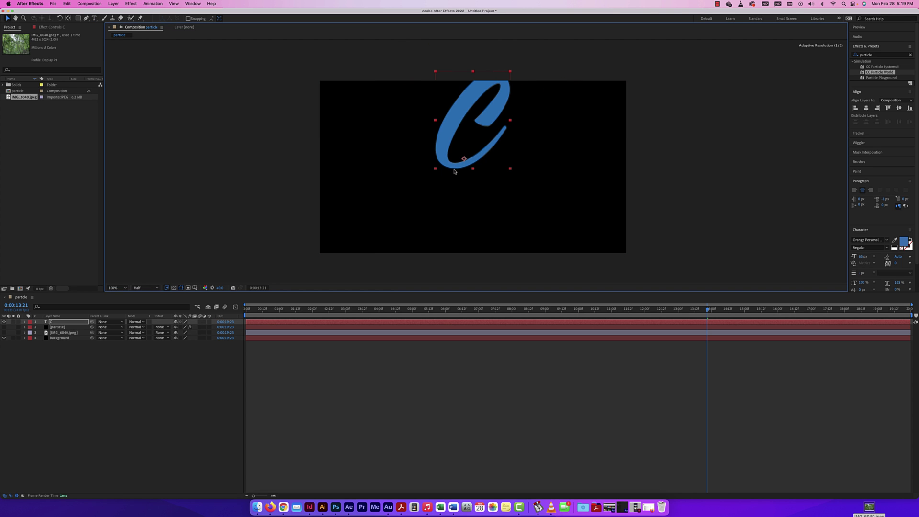
left_click_drag(452, 135, 444, 171)
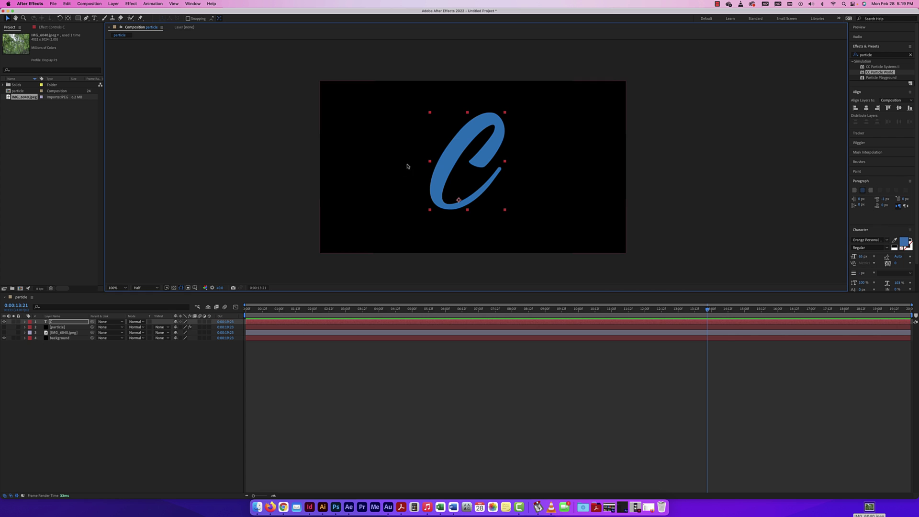
left_click_drag(483, 139, 490, 151)
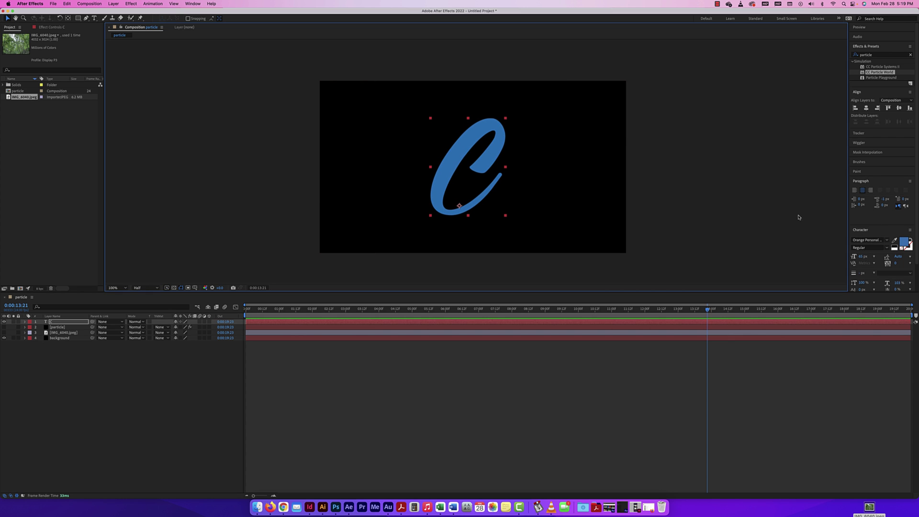
left_click(888, 243)
left_click(570, 140)
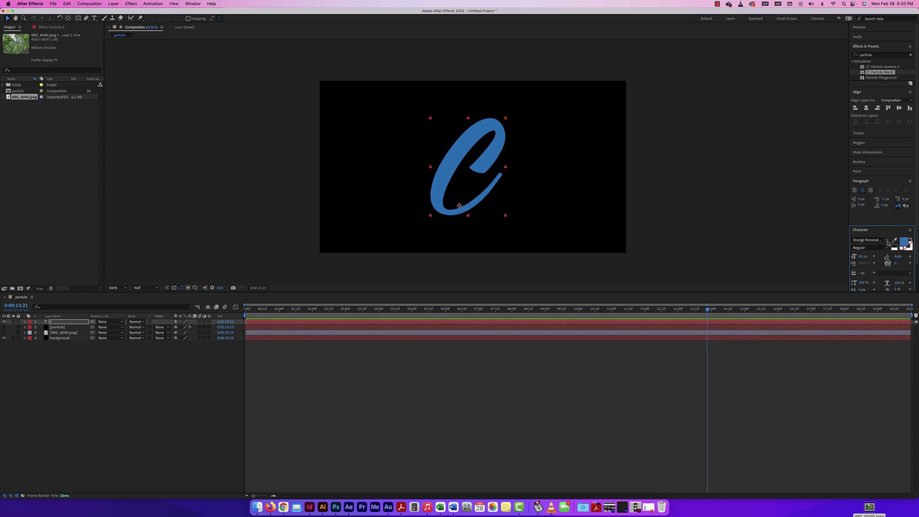
left_click(568, 154)
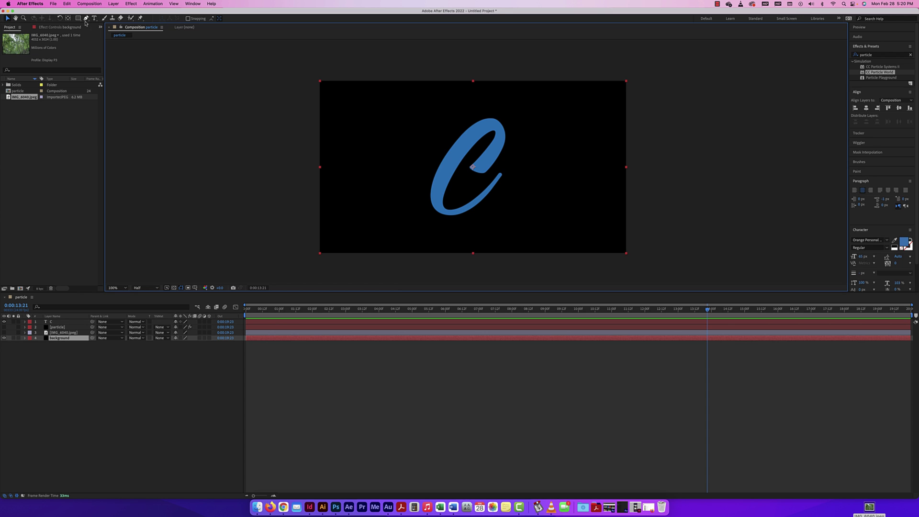
Draw an open curved path on a new shape layer with the Pen tool, tracing the letter C from its inner upper end to its tail.
left_click(83, 352)
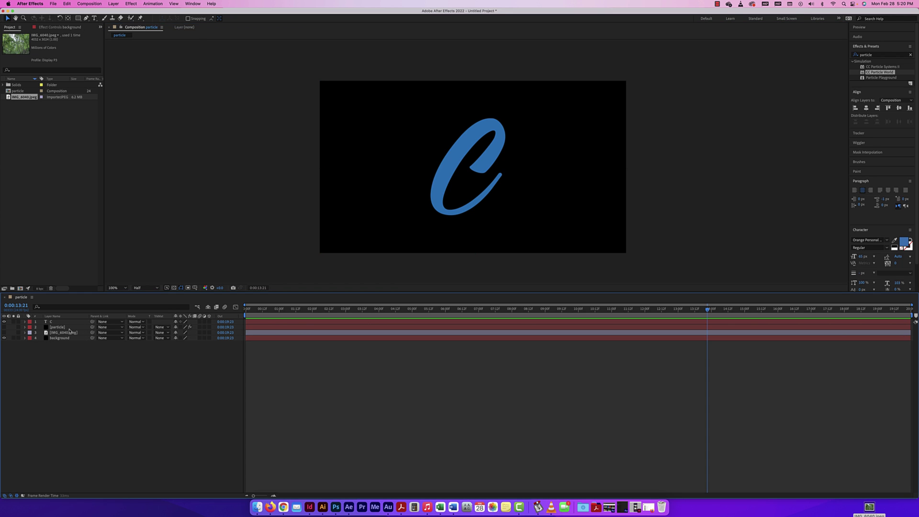
left_click(87, 19)
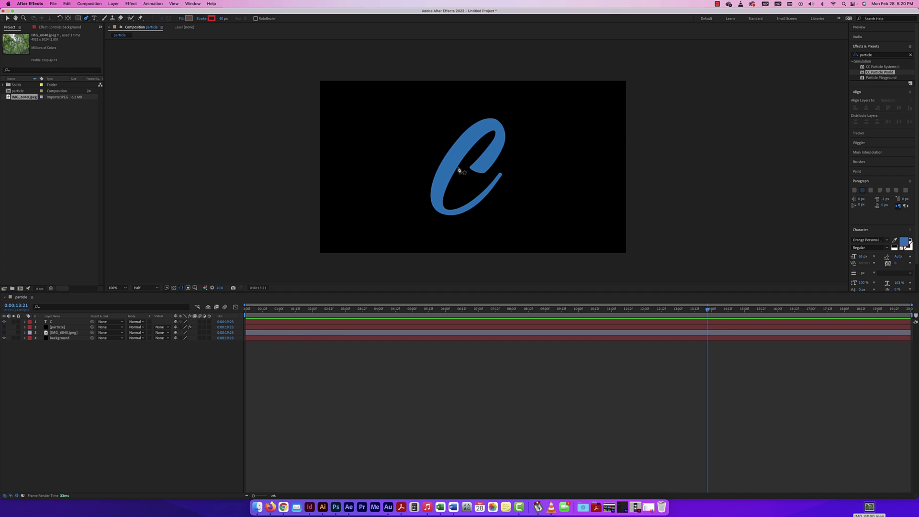
left_click(472, 175)
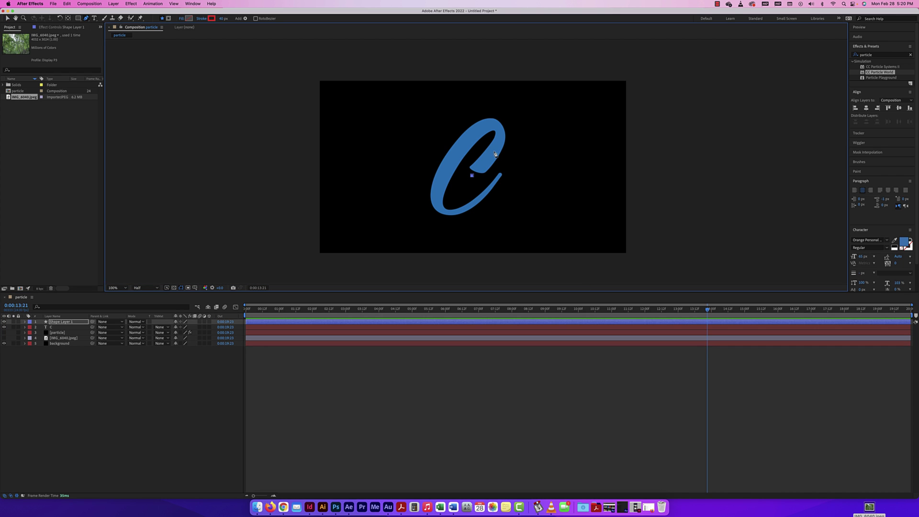
left_click(496, 151)
left_click_drag(498, 128, 505, 132)
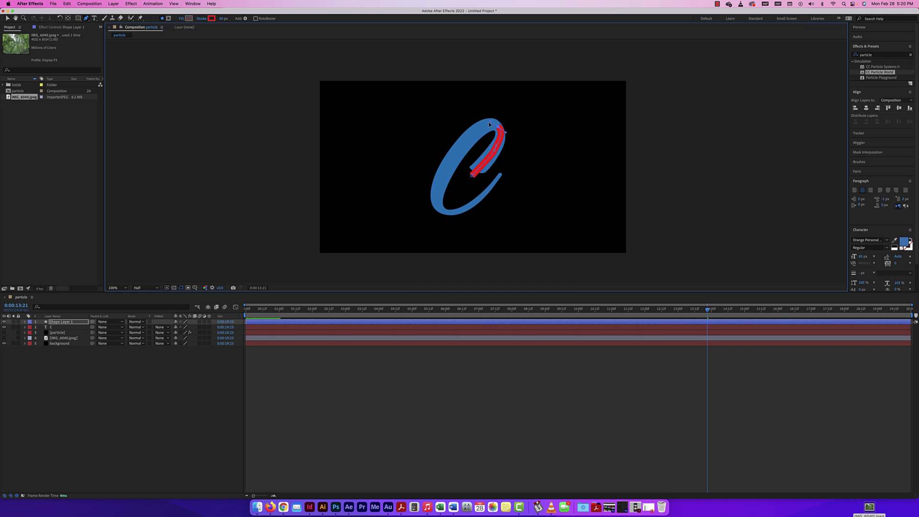
left_click_drag(456, 154, 448, 175)
left_click_drag(440, 211, 459, 219)
left_click_drag(503, 171, 517, 147)
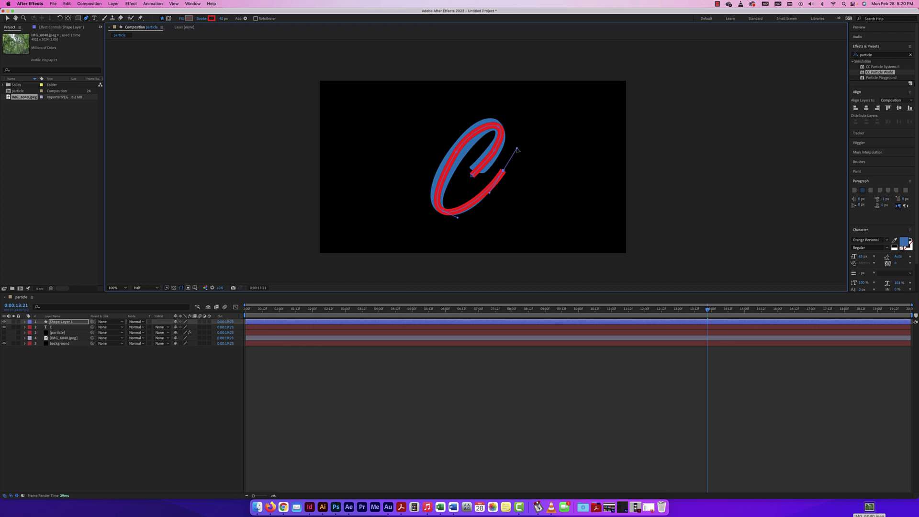
Set the composition preview resolution to Full and rename the shape layer stroke.
left_click(145, 288)
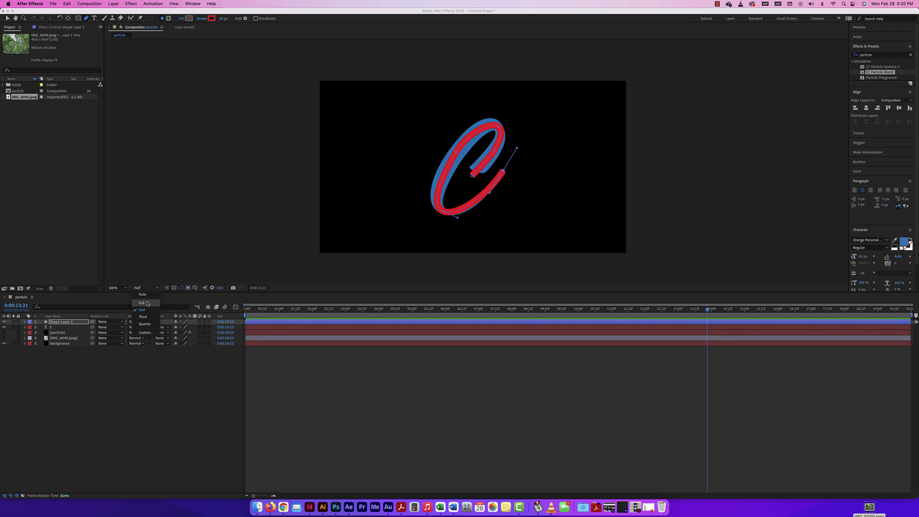
left_click(142, 302)
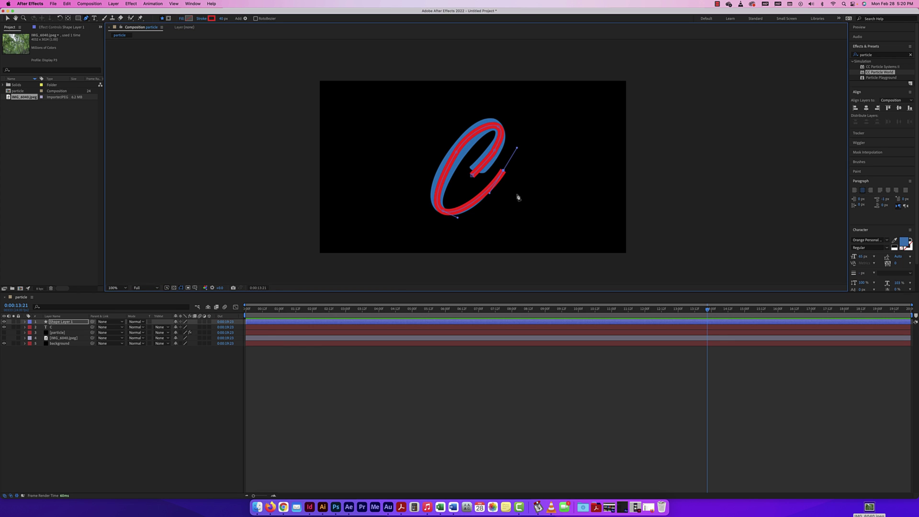
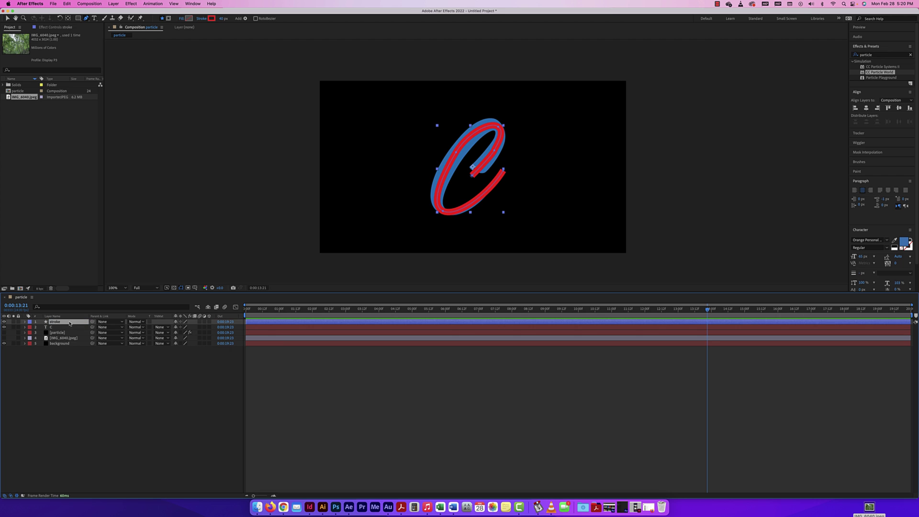
Set the traced path's stroke color to black, 000000, and widen its stroke to about 131 px so it covers the letter.
left_click(25, 323)
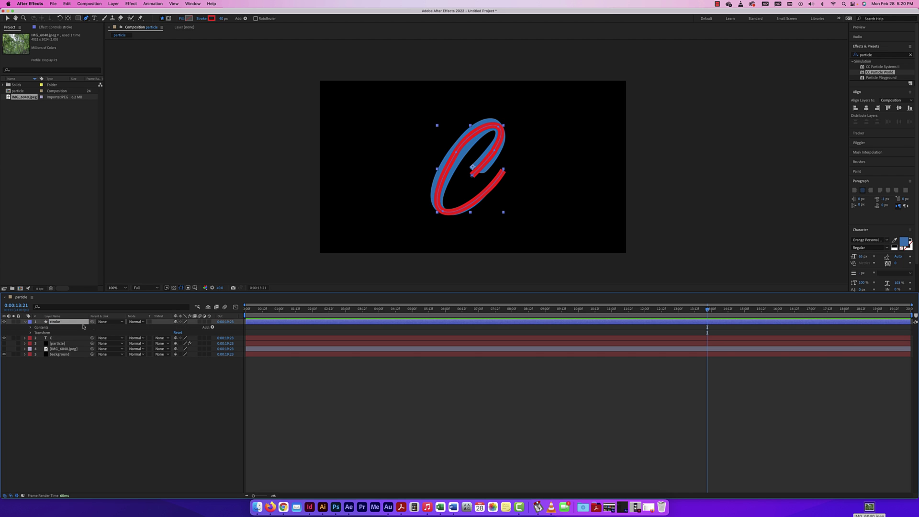
left_click(30, 327)
left_click(34, 334)
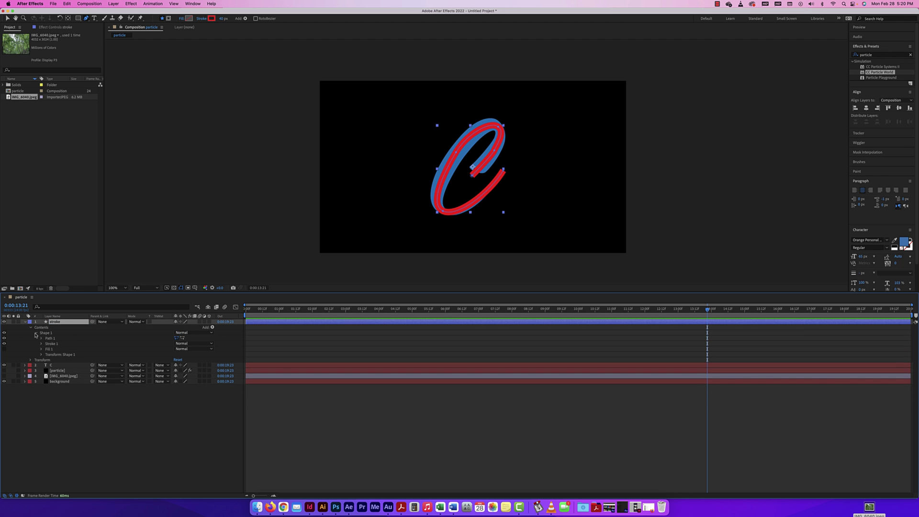
left_click(42, 344)
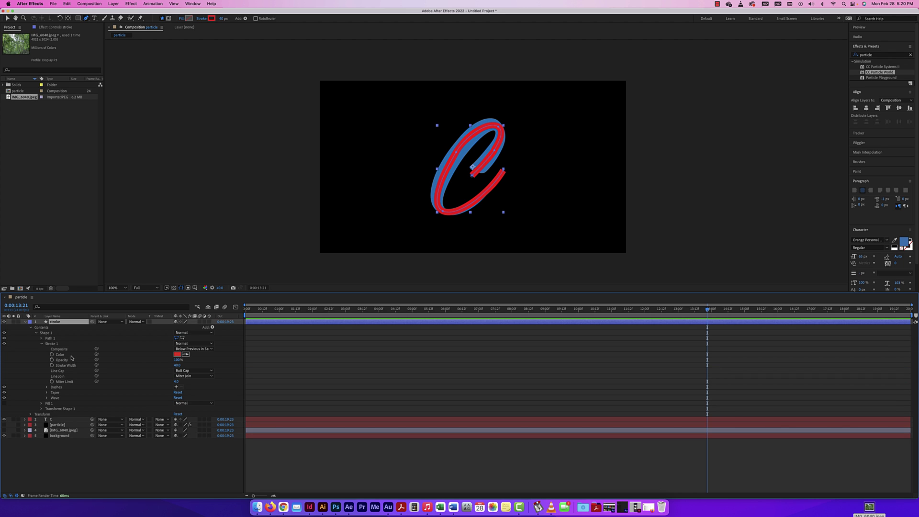
left_click(178, 355)
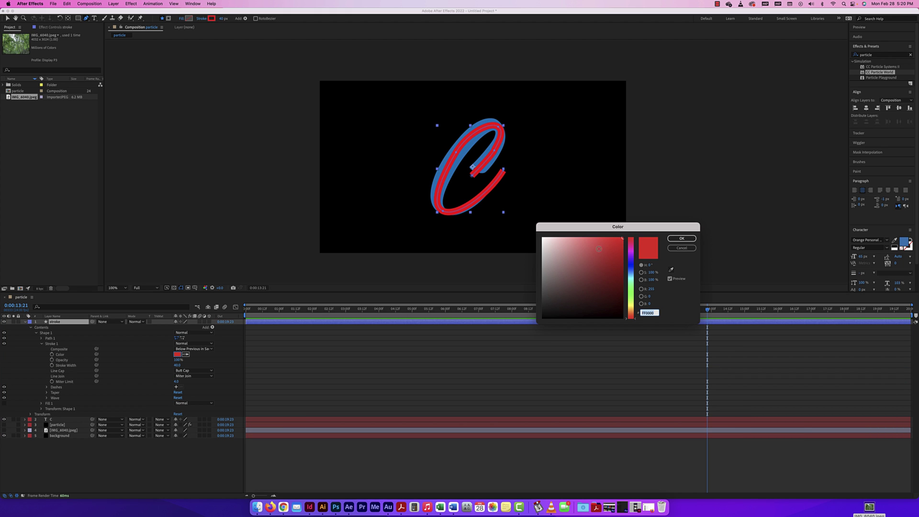
left_click_drag(600, 250, 638, 334)
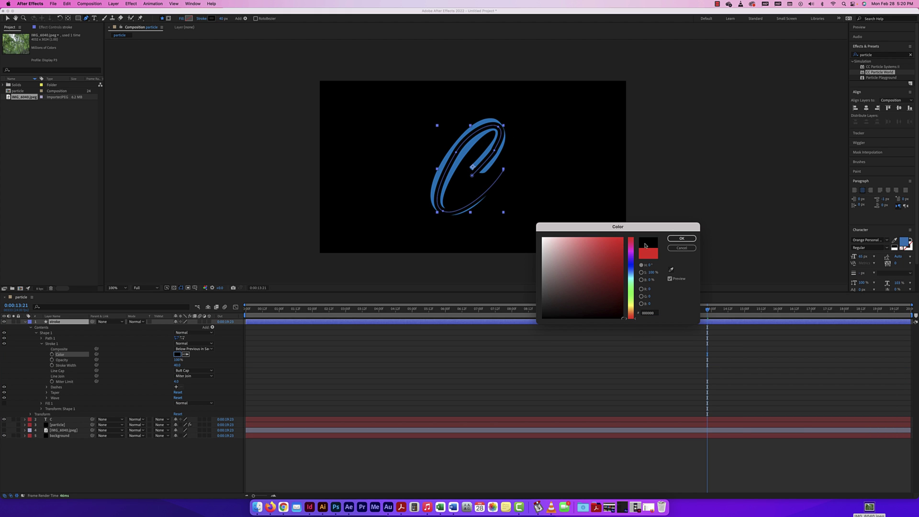
left_click(682, 239)
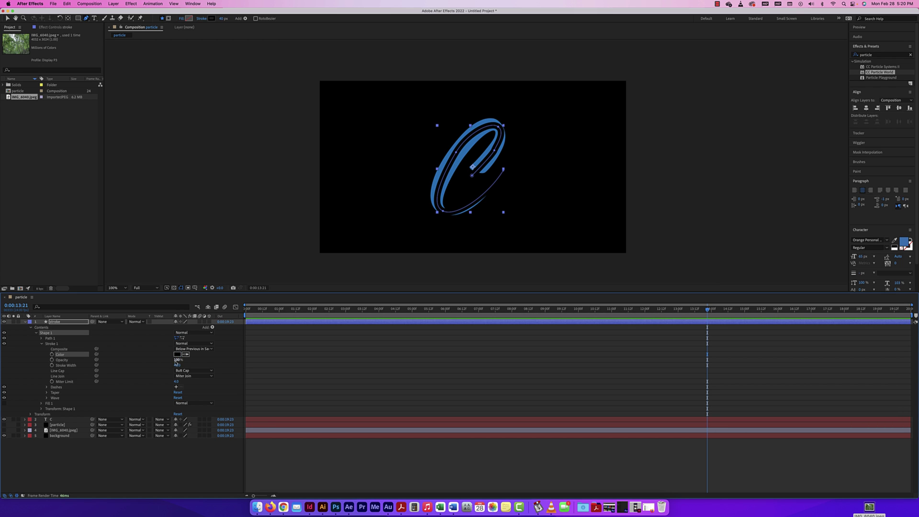
left_click_drag(178, 368, 201, 363)
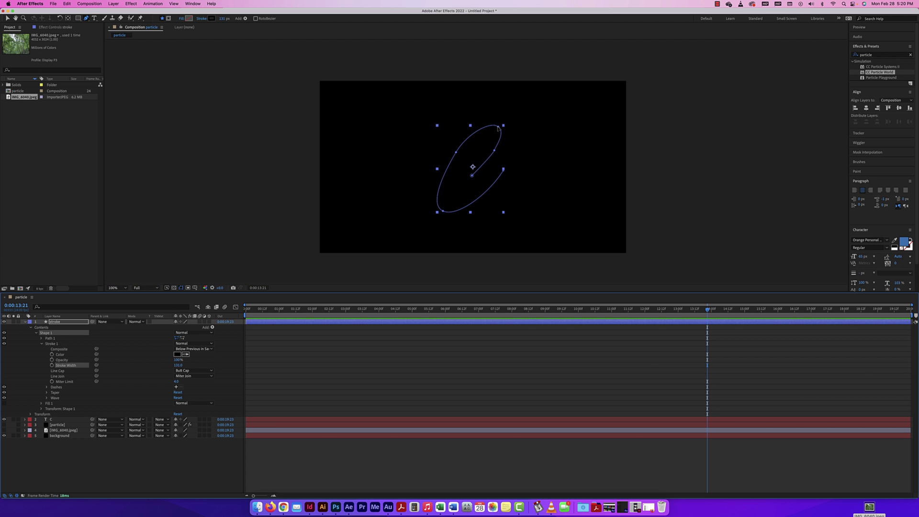
Fine-tune the traced path's tail point and lower curve so the black stroke fully covers the letter C.
key("v")
left_click(179, 123)
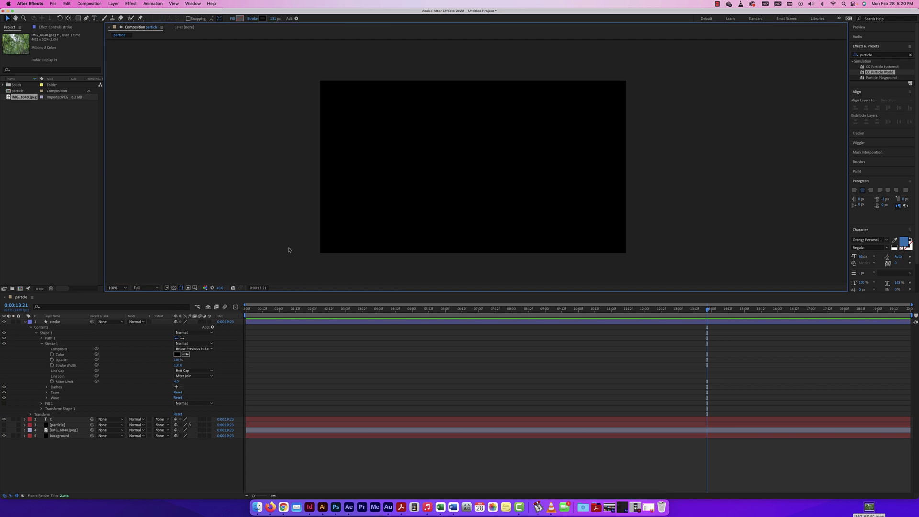
left_click(62, 343)
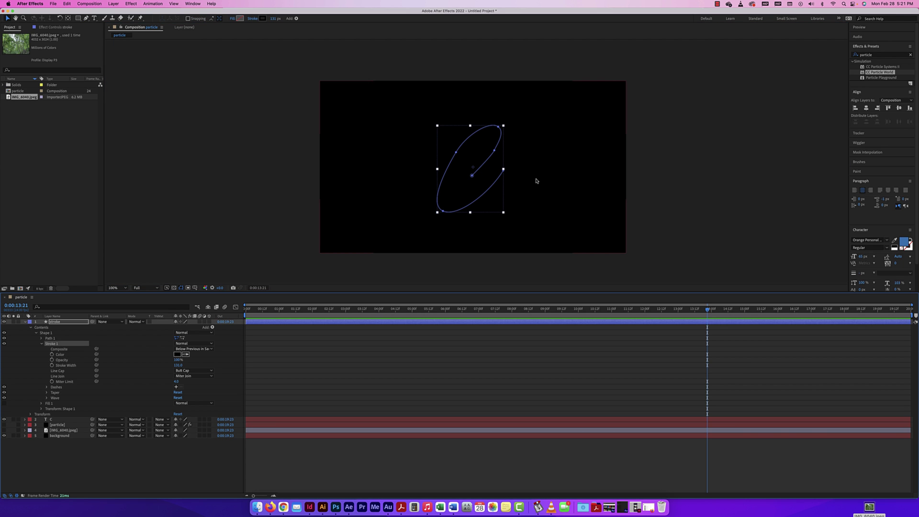
left_click(472, 176)
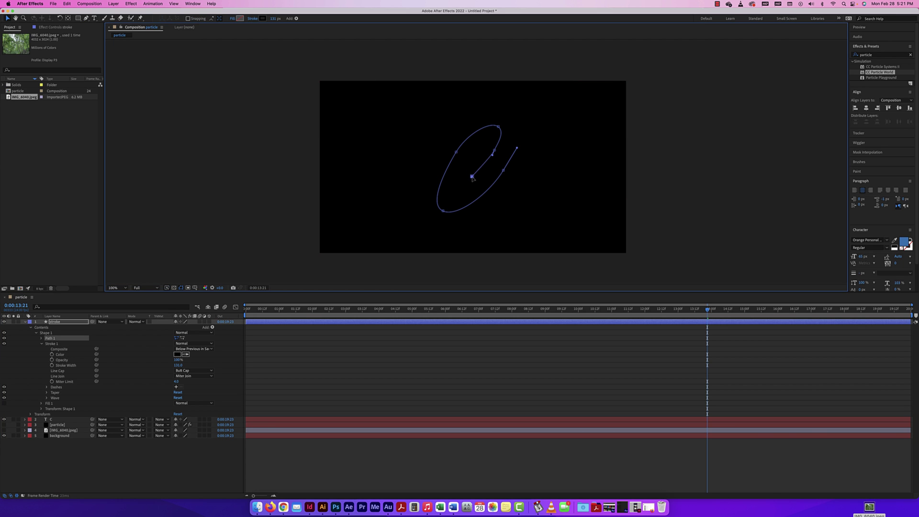
mouse_move(504, 170)
left_mouse_down()
mouse_move(493, 189)
mouse_move(506, 174)
left_mouse_up()
mouse_move(458, 218)
left_mouse_down()
mouse_move(466, 224)
mouse_move(462, 215)
left_mouse_up()
left_click(557, 148)
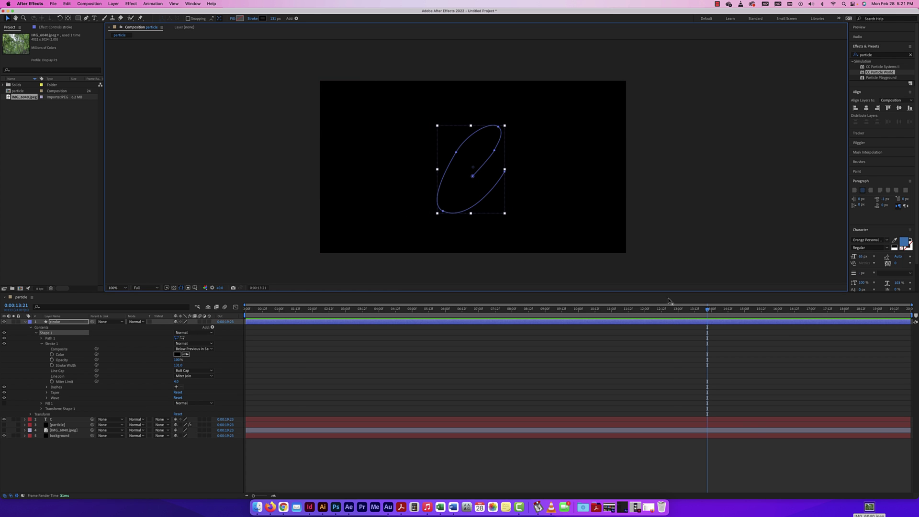
Add Trim Paths to the stroke layer's contents with the current time at 0:00:00:00.
left_click_drag(707, 309, 244, 319)
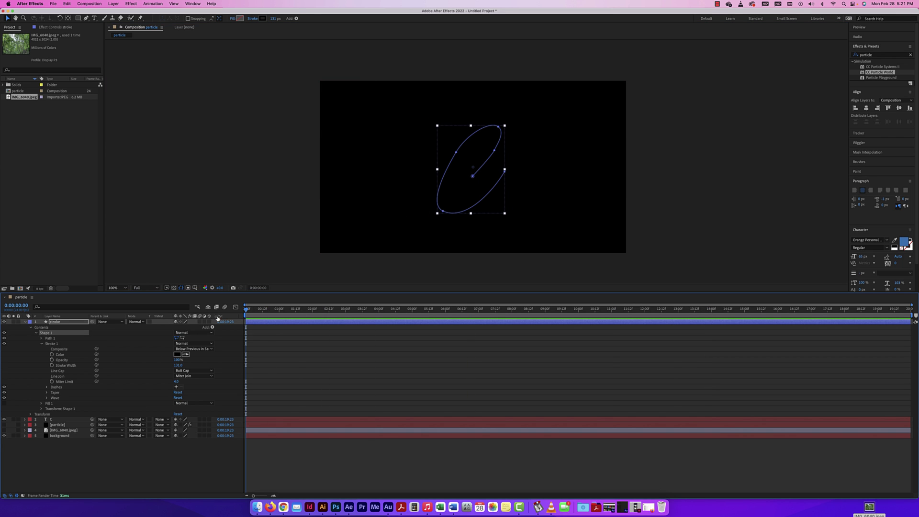
left_click(42, 344)
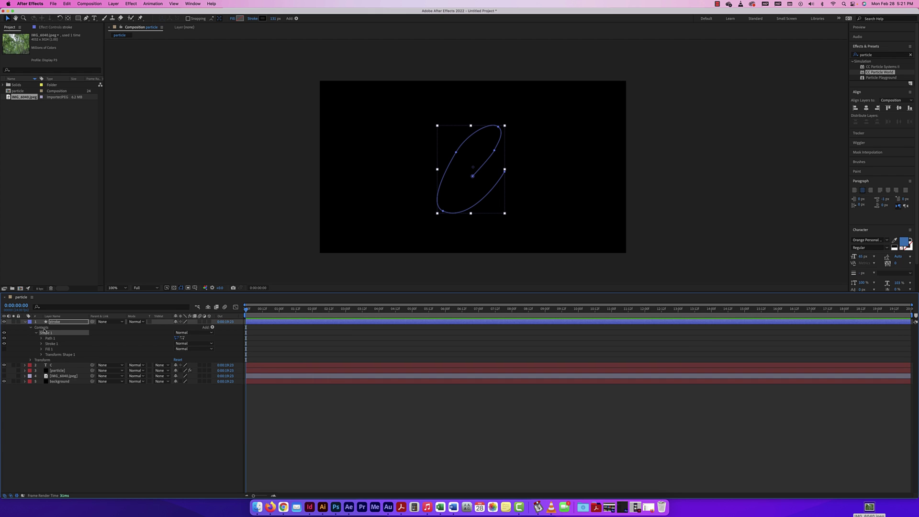
left_click(42, 328)
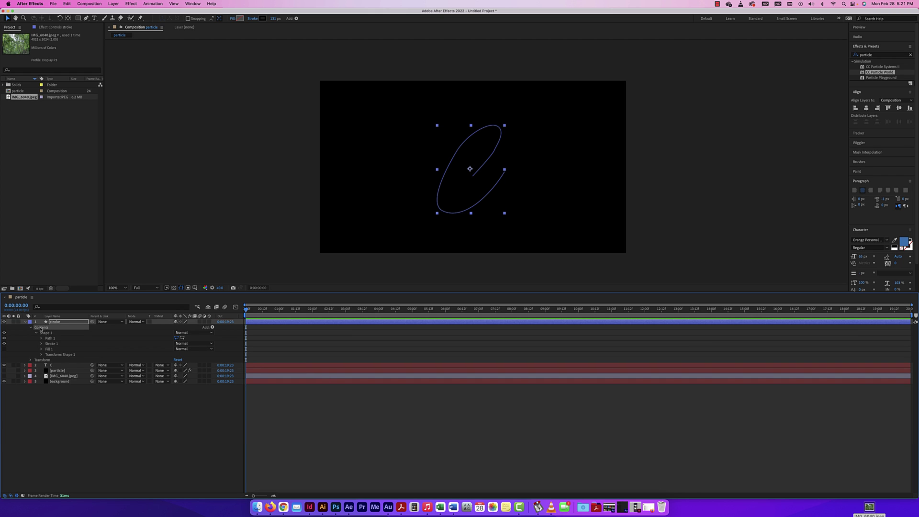
left_click(213, 328)
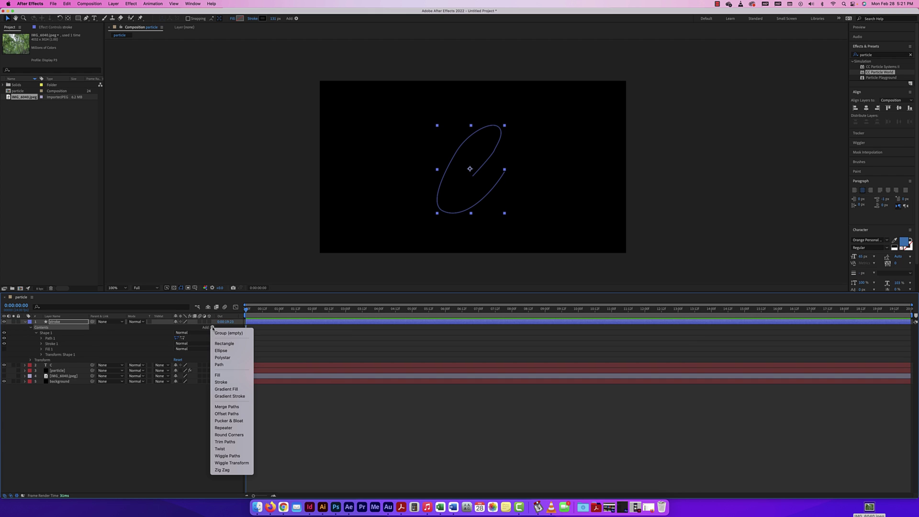
left_click(227, 443)
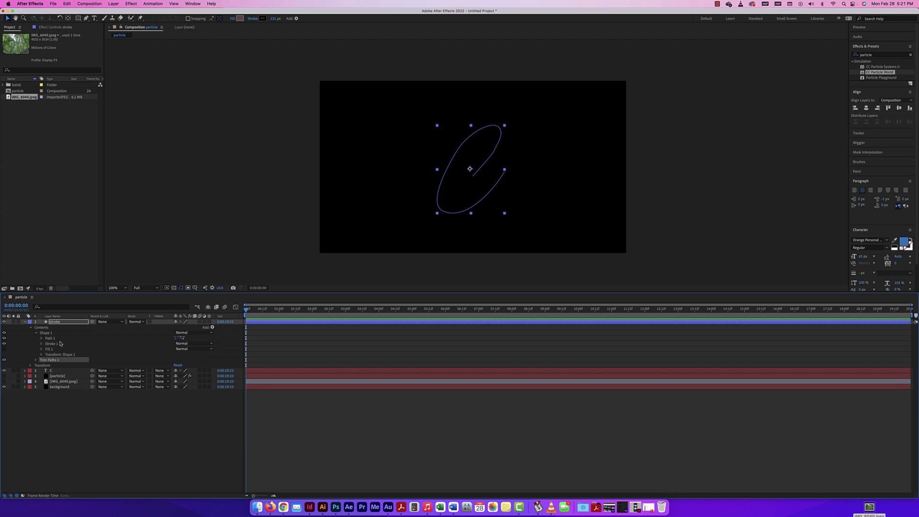
Keyframe the Trim Paths Start value from 0% at 0:00:00:00 to 100% at 0:00:02:00 and preview the letter's reveal.
left_click(36, 333)
left_click(36, 338)
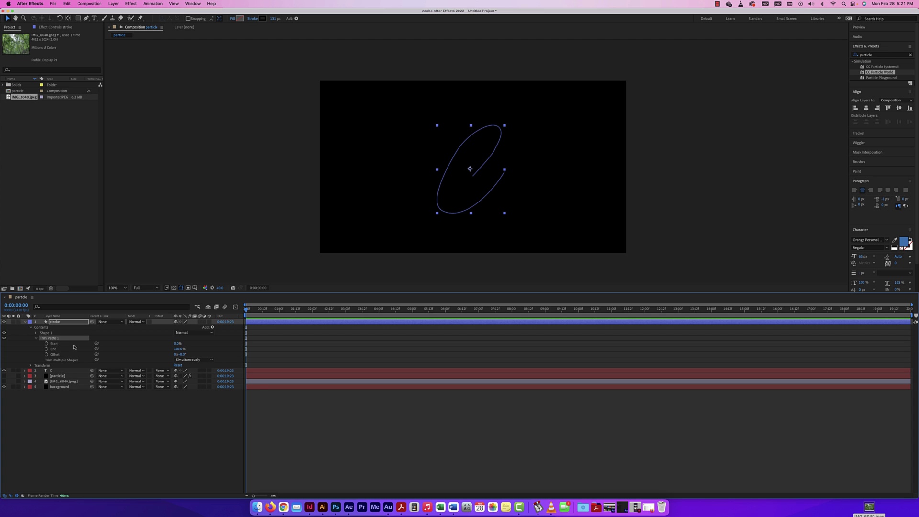
left_click(46, 343)
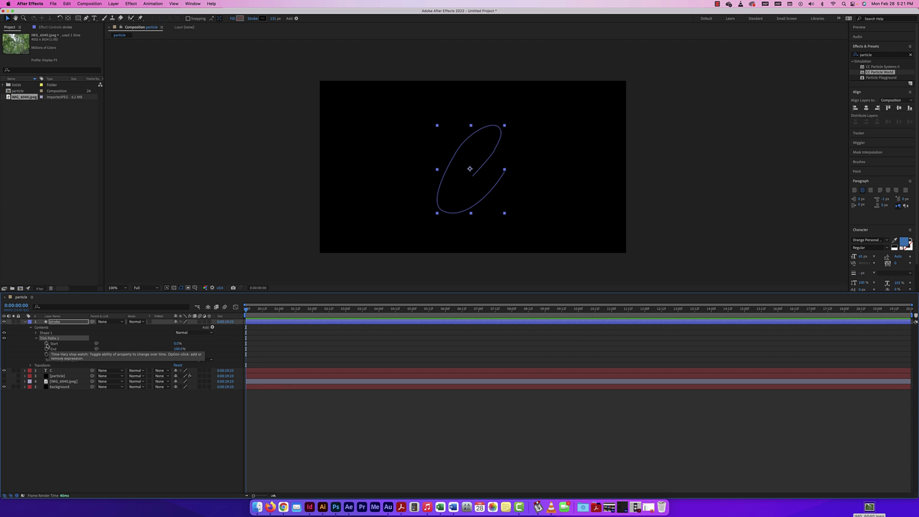
left_click_drag(246, 309, 314, 310)
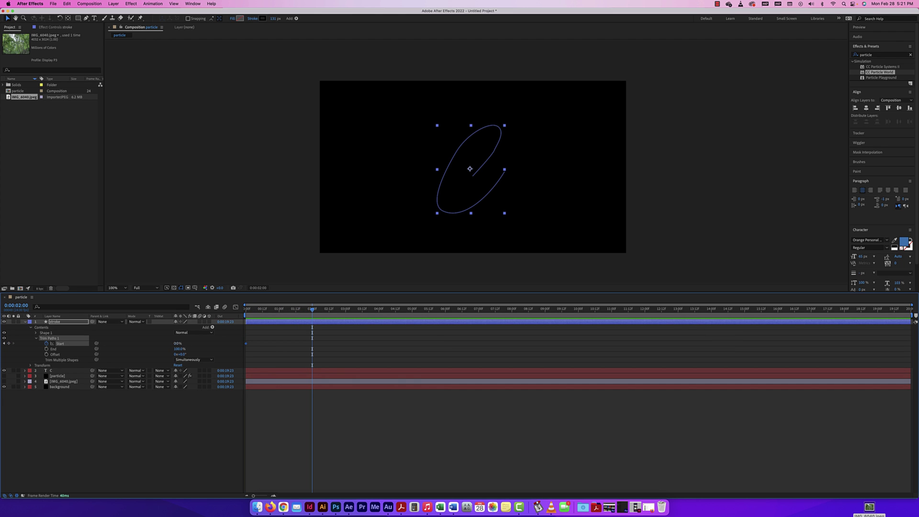
left_click_drag(177, 343, 208, 346)
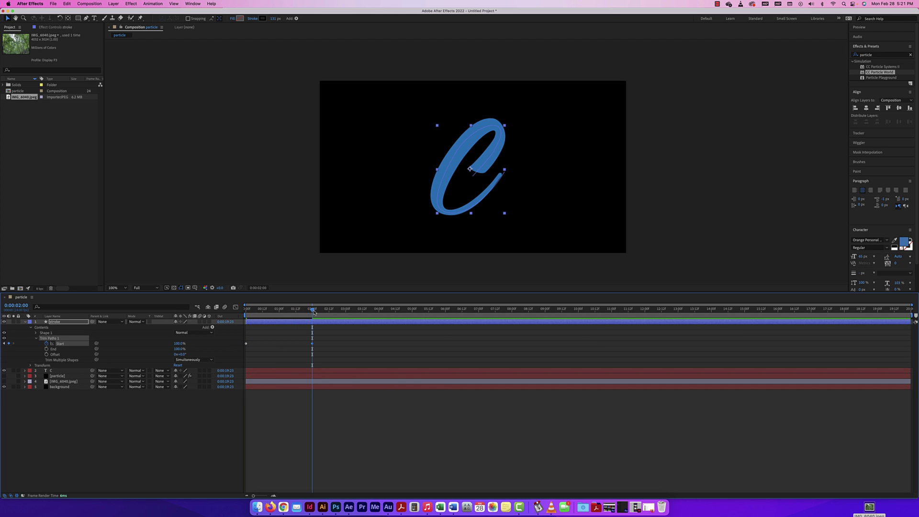
key("Home")
key("space")
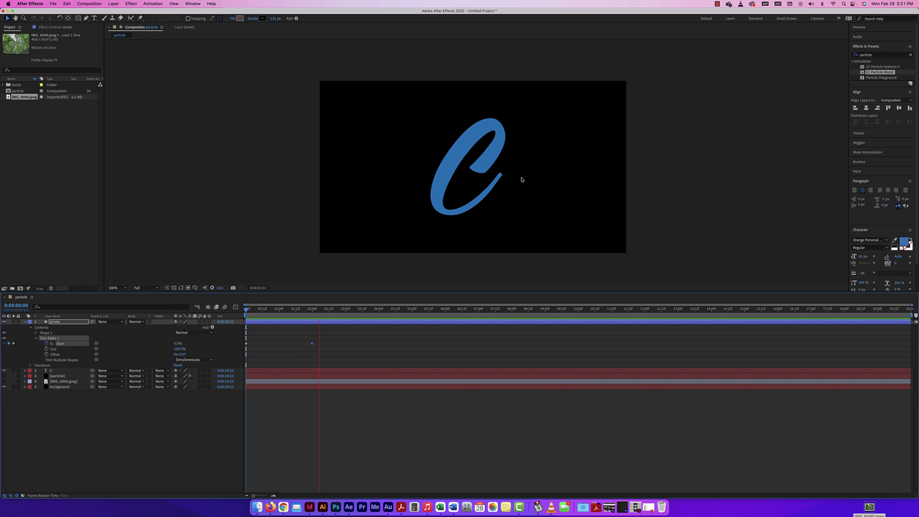
key("space")
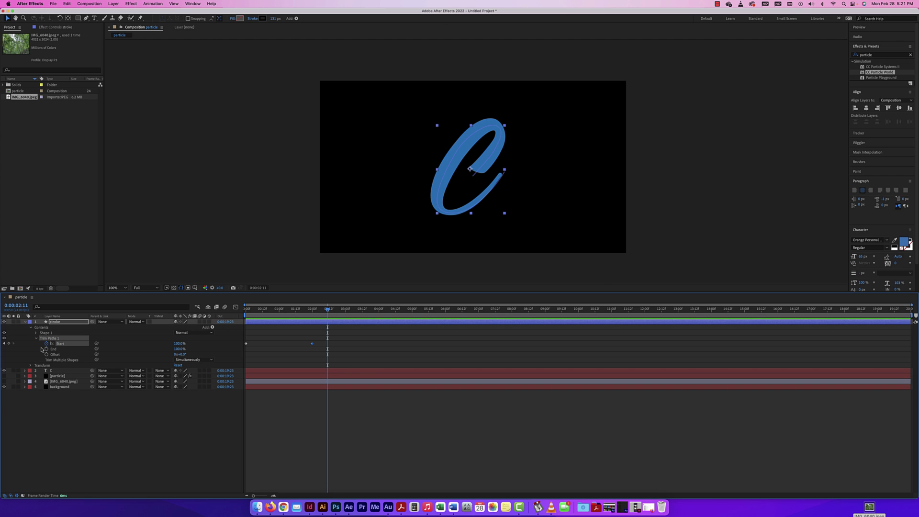
Move the particle layer to the top of the layer stack, above the stroke layer.
left_click_drag(60, 377, 70, 320)
key("period")
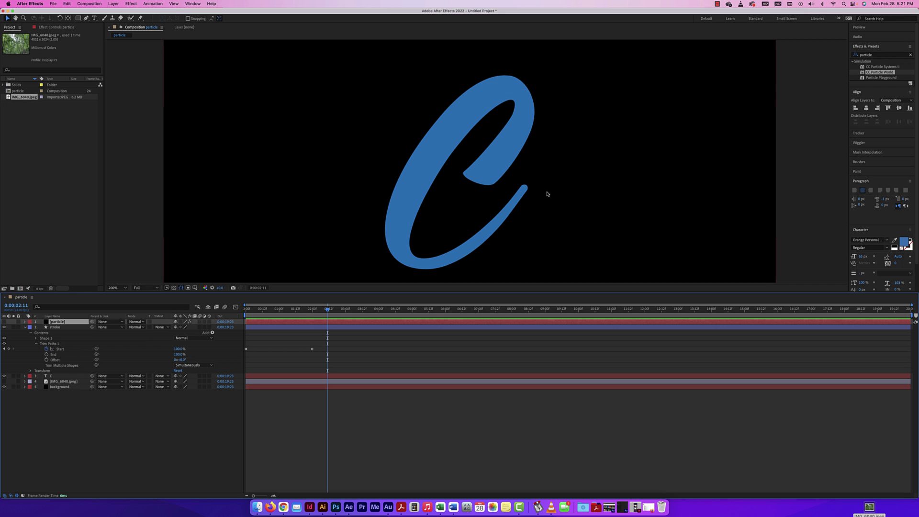
key("comma")
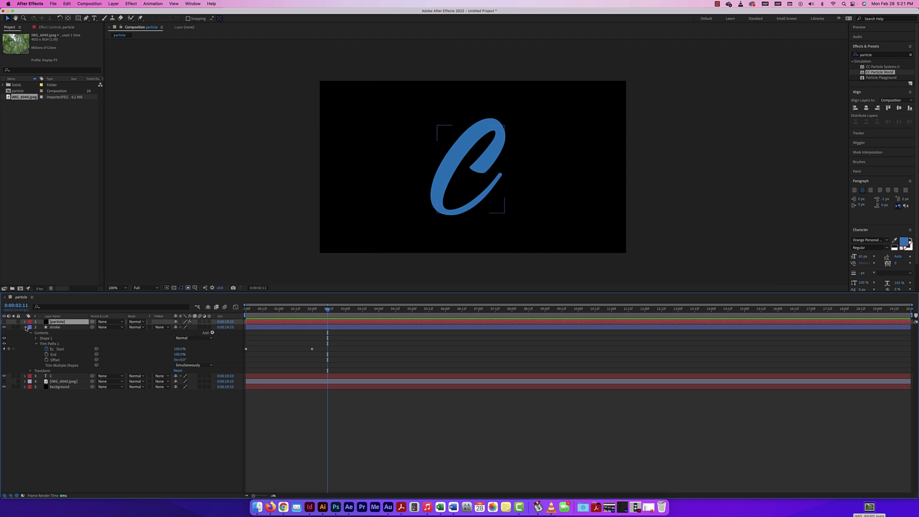
Collapse the stroke layer's properties and lock both the stroke and C layers.
left_click(26, 327)
left_click(18, 327)
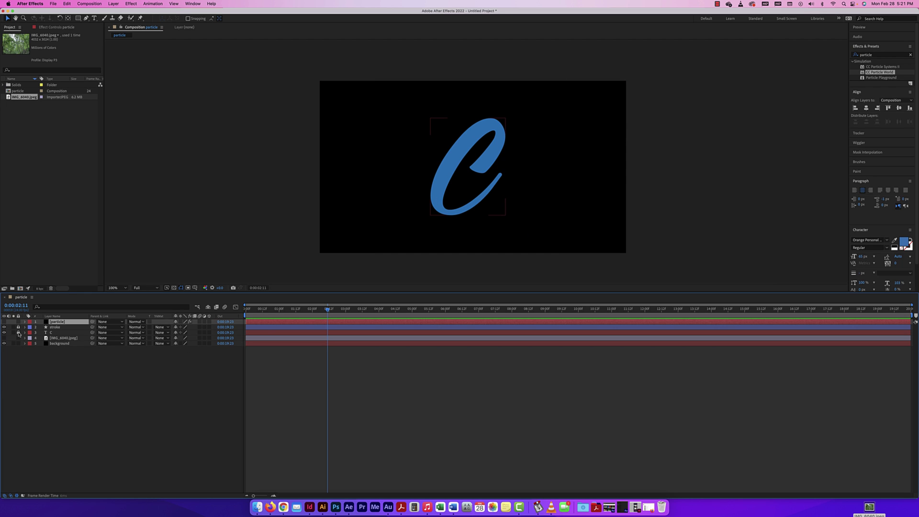
left_click(18, 333)
Make the particle layer visible and preview the particles with the letter reveal from the beginning.
left_click(4, 321)
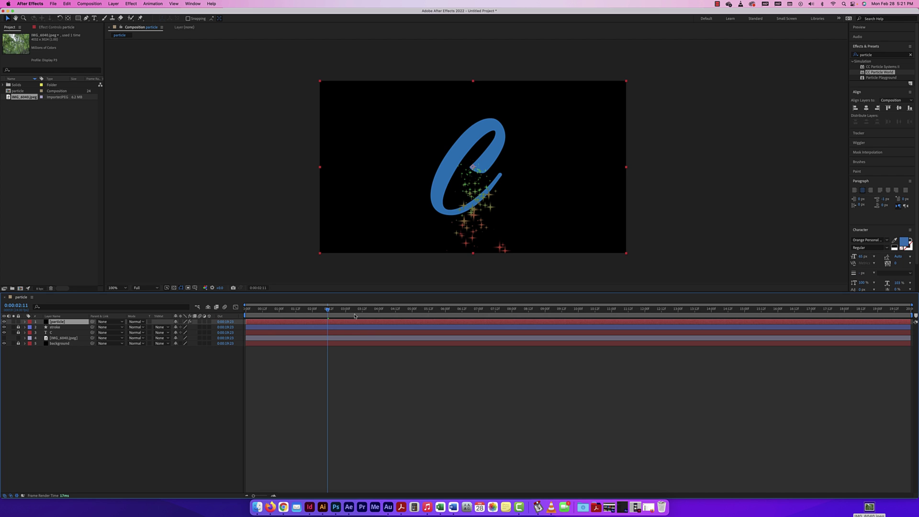
left_click_drag(329, 312, 226, 311)
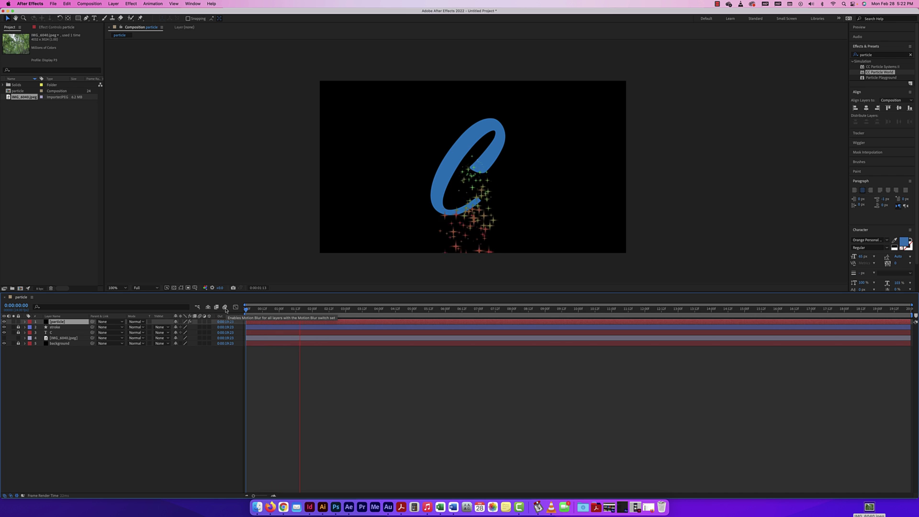
key("space")
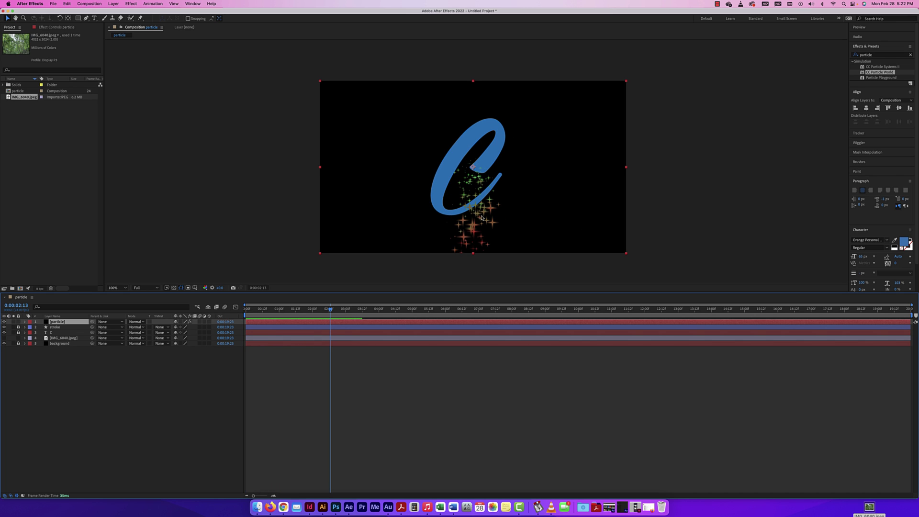
Set keyframes for the CC Particle World producer's Position X, Y and Z at 0:00:00:00.
left_click(24, 323)
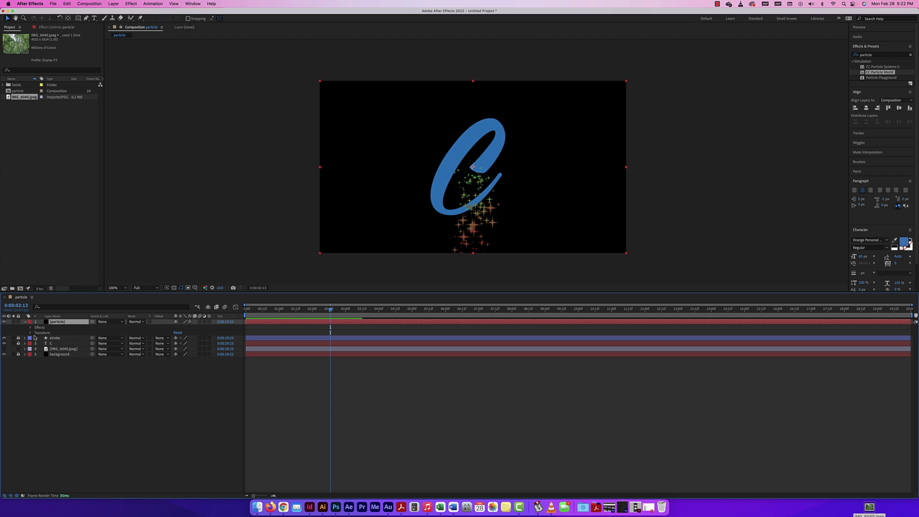
left_click(31, 328)
left_click(36, 333)
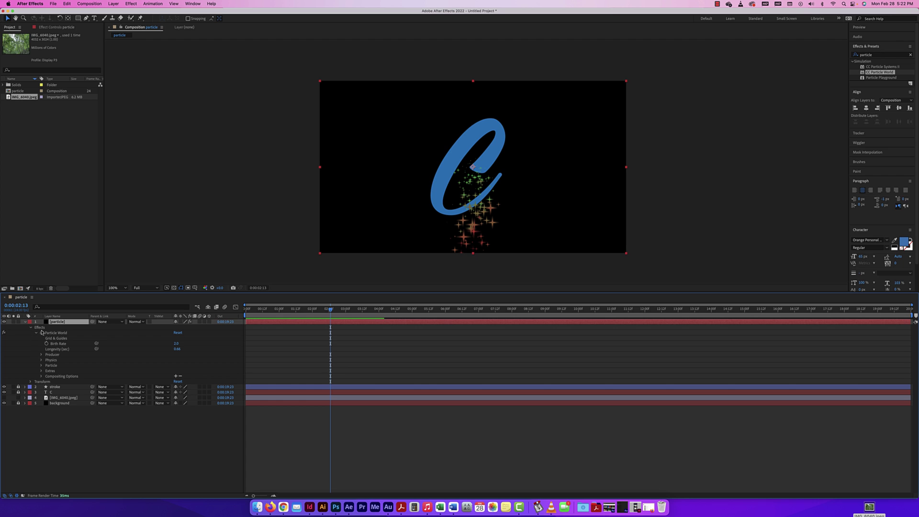
left_click(42, 355)
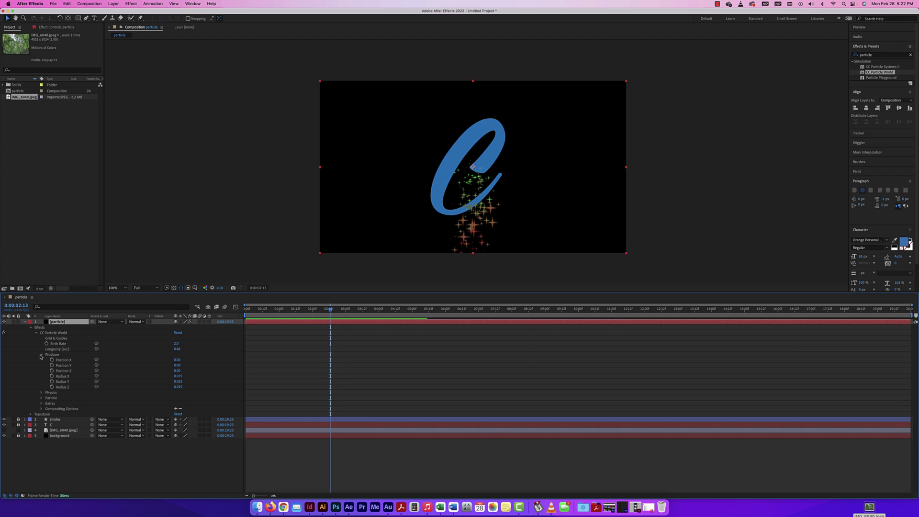
left_click_drag(330, 311, 247, 310)
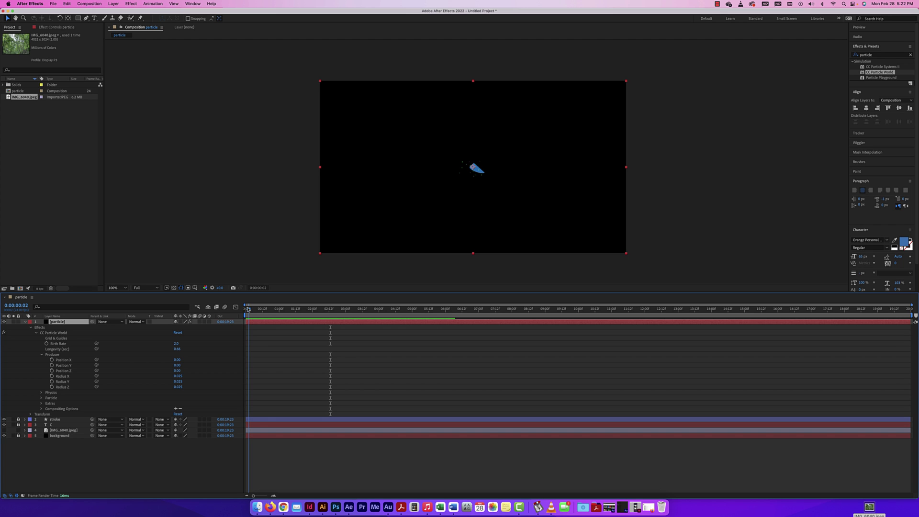
left_click(50, 28)
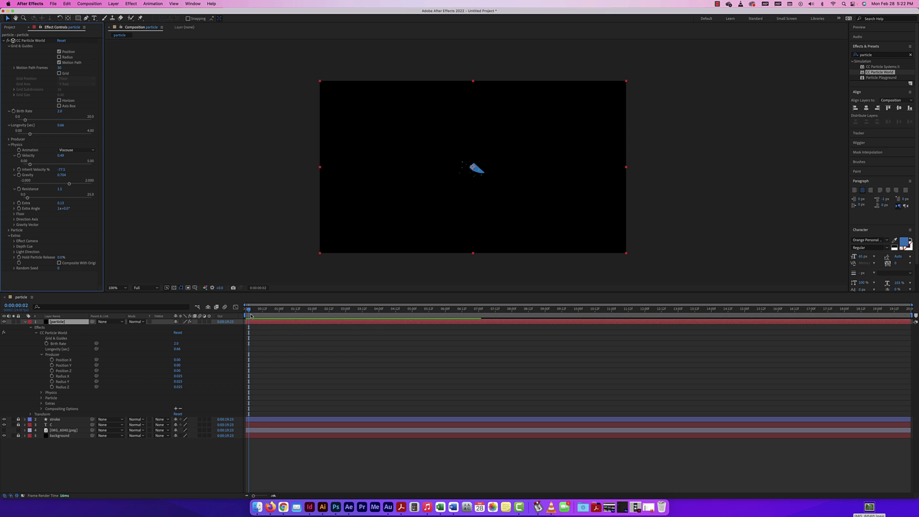
left_click_drag(248, 311, 249, 311)
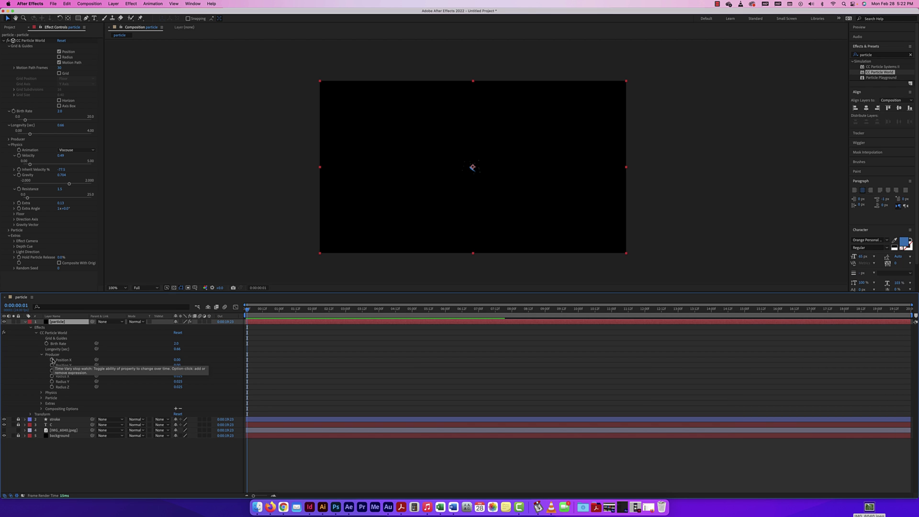
key("Home")
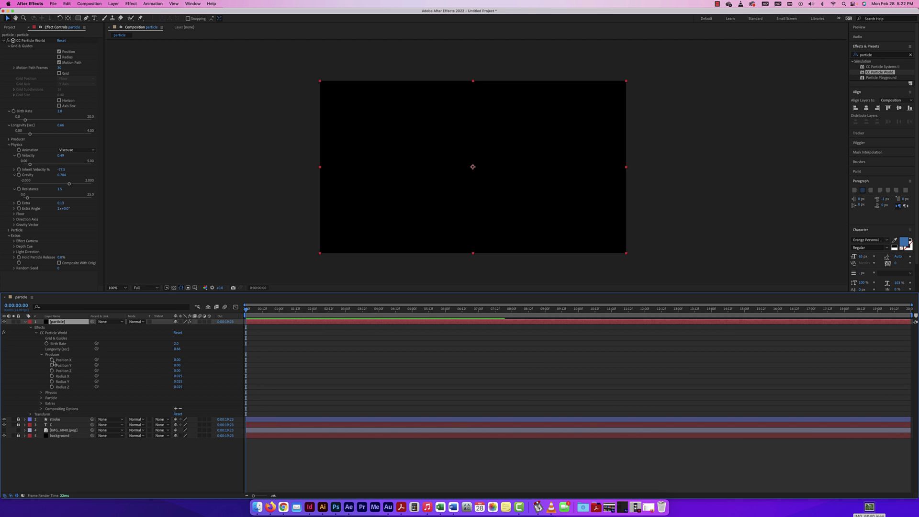
left_click(51, 359)
left_click(52, 366)
left_click(51, 371)
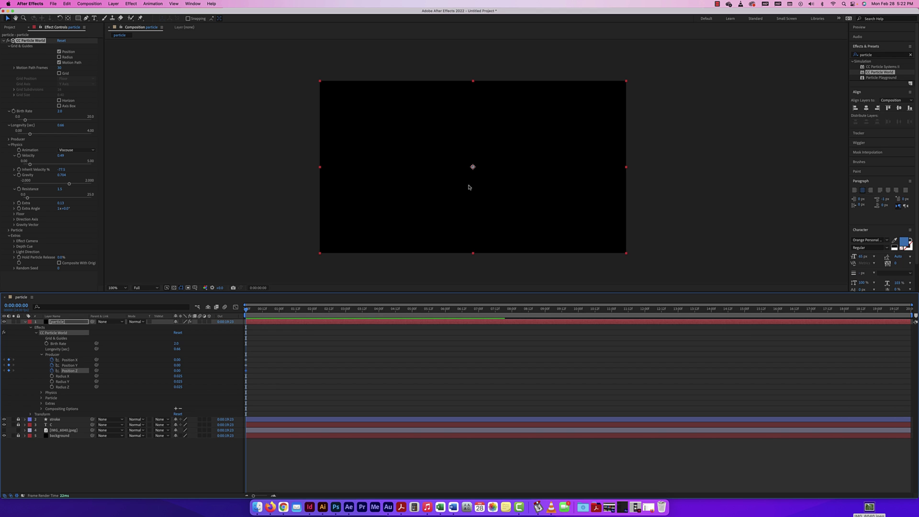
At 0:00:00:01, shift the particle producer slightly down onto the letter's starting end, with Position Y at 0.01.
left_click_drag(246, 310, 257, 311)
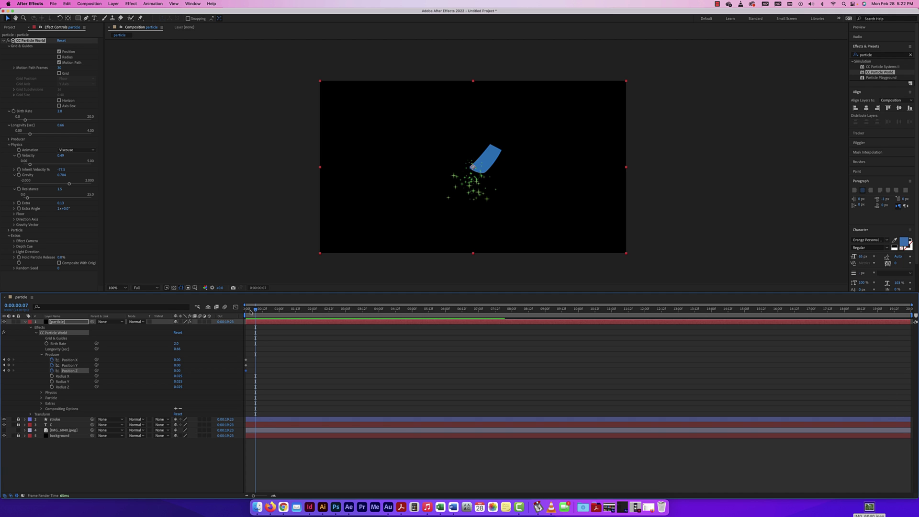
left_click_drag(256, 311, 248, 312)
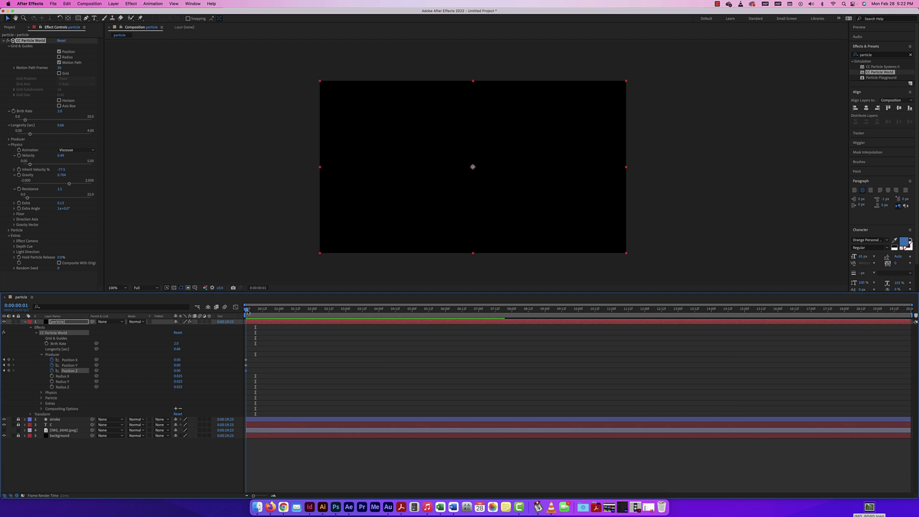
left_click_drag(473, 167, 474, 171)
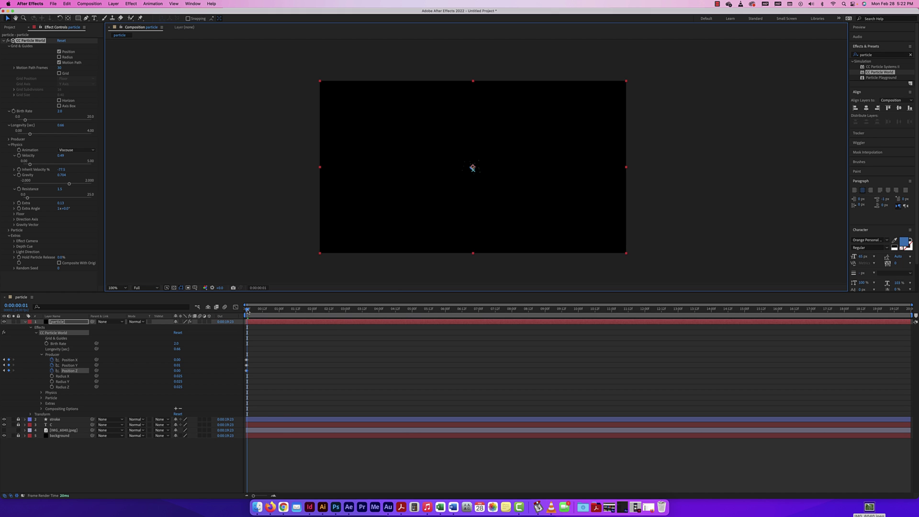
At 0:00:00:08, move the particle producer to the letter's revealed end, Position X 0.09 and Y -0.08, and preview the motion.
mouse_move(247, 311)
left_mouse_down()
mouse_move(261, 310)
mouse_move(258, 324)
left_mouse_up()
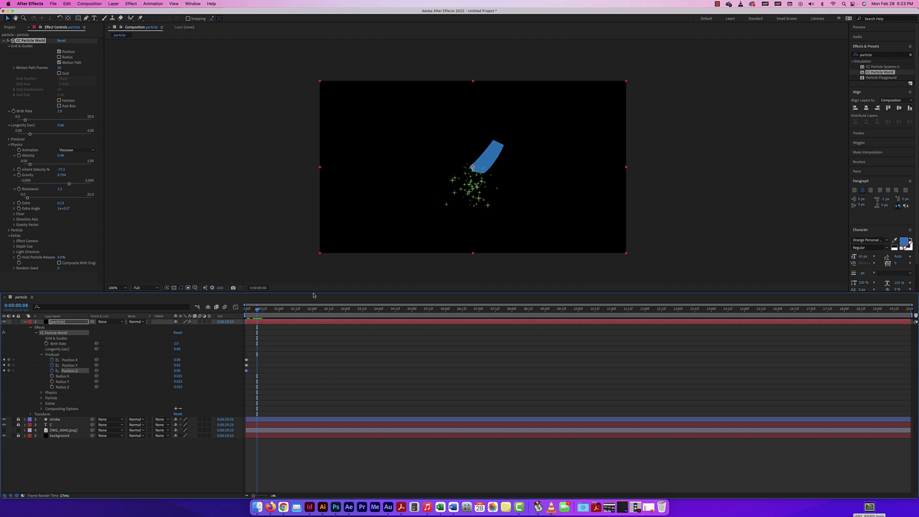
left_click_drag(474, 173, 501, 144)
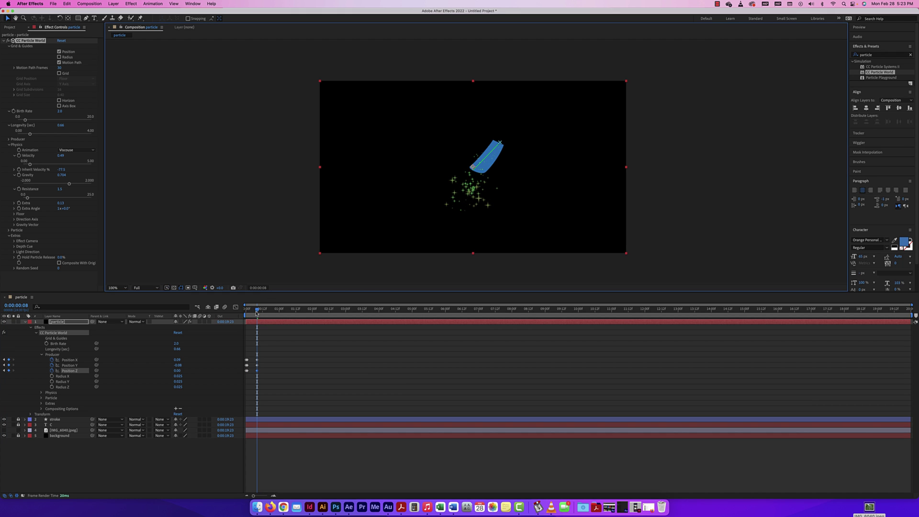
left_click_drag(257, 310, 241, 310)
key("space")
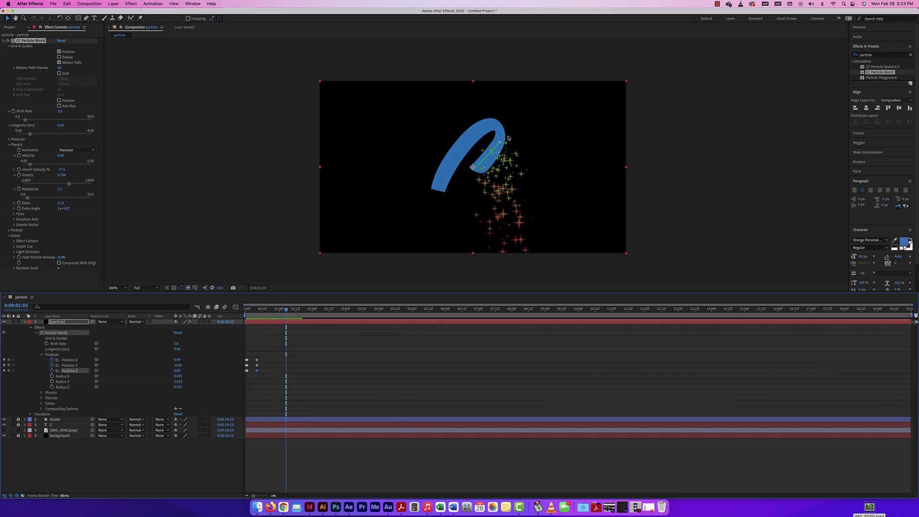
Clear the extra producer keyframes just after the start and, at 0:00:00:11, move the producer to Position X 0.08 and Y -0.13.
left_click_drag(251, 355, 247, 377)
left_click(280, 321)
left_click_drag(287, 311, 261, 312)
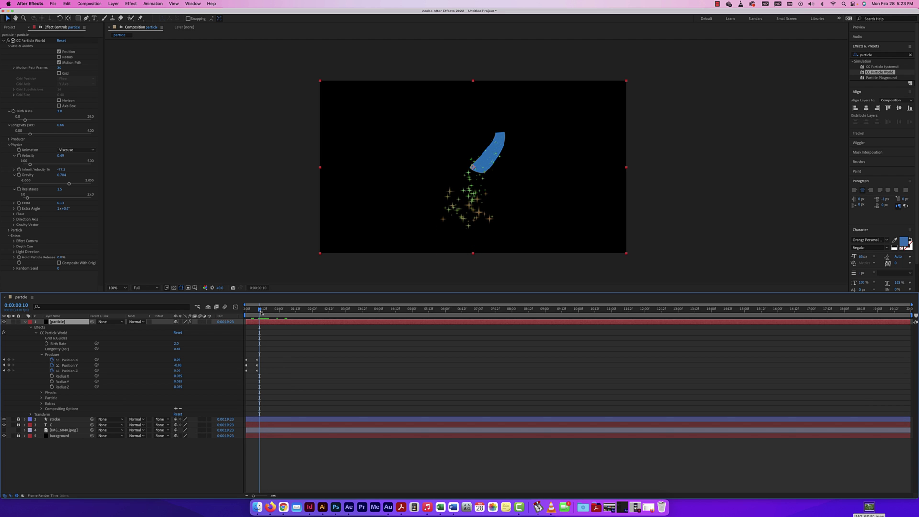
left_click(257, 360)
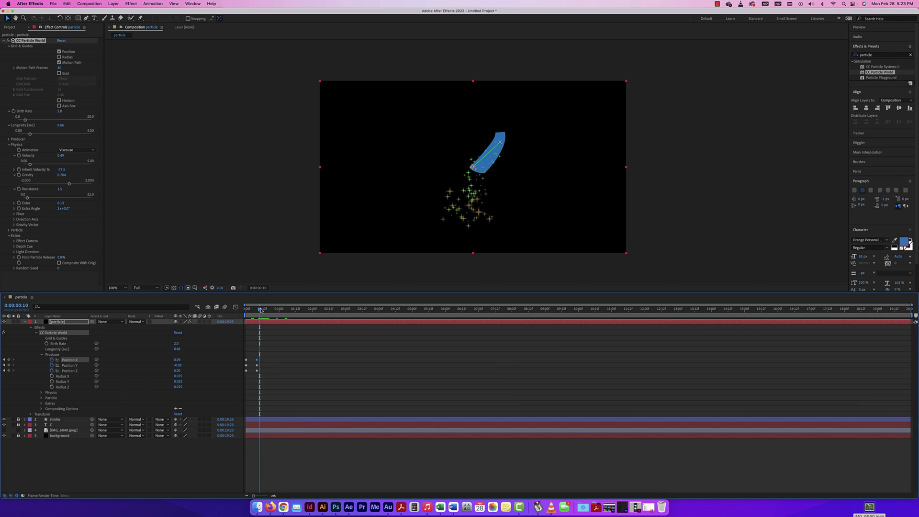
left_click_drag(261, 310, 262, 311)
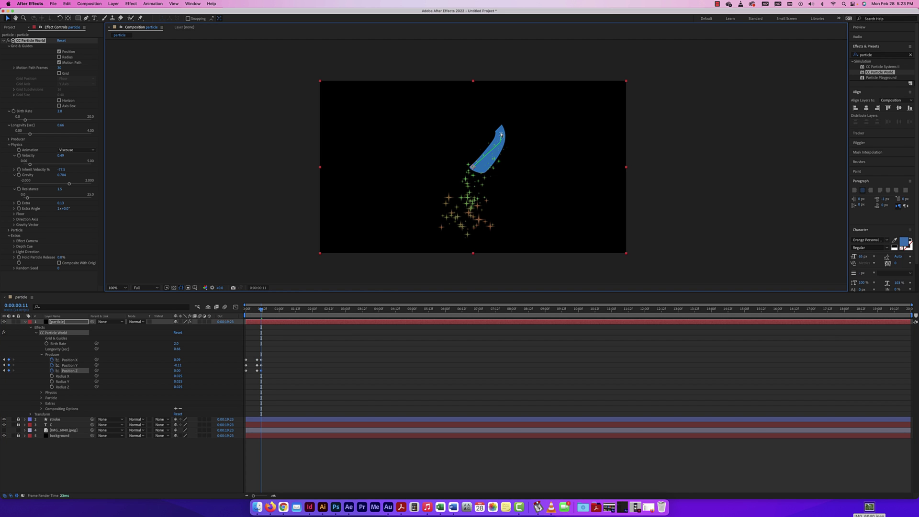
left_click_drag(501, 143, 499, 126)
Keyframe the particle producer at the letter's revealed end: X 0.02, Y -0.12 at 0:00:00:15 and X -0.09, Y 0.01 at 0:00:01:01.
left_click_drag(263, 310, 268, 310)
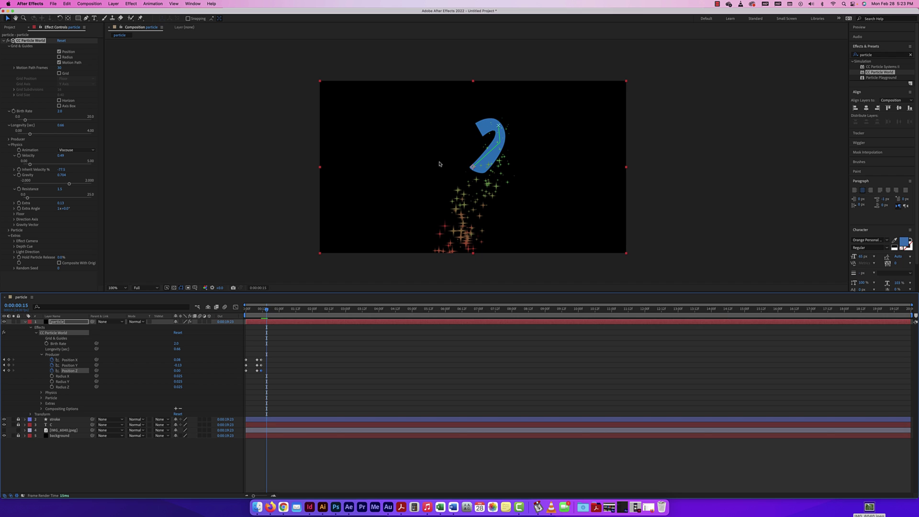
left_click_drag(499, 127, 479, 130)
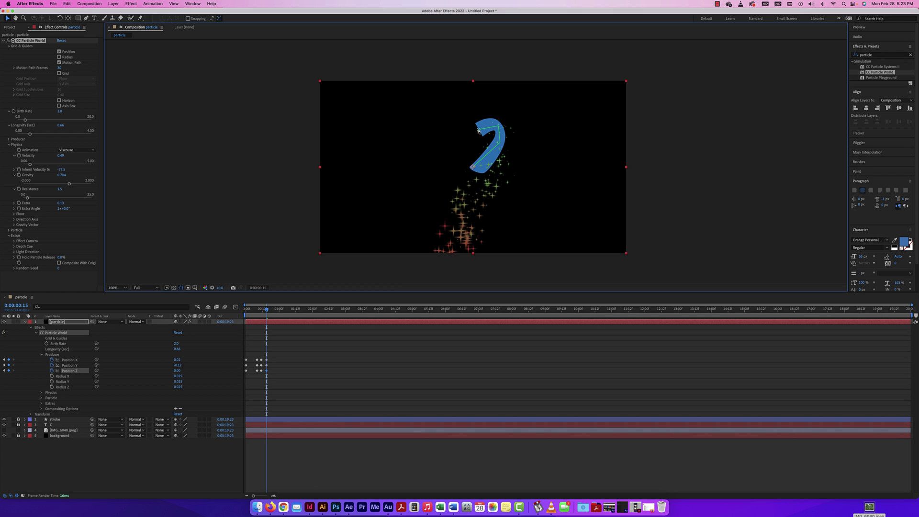
left_click_drag(266, 310, 281, 311)
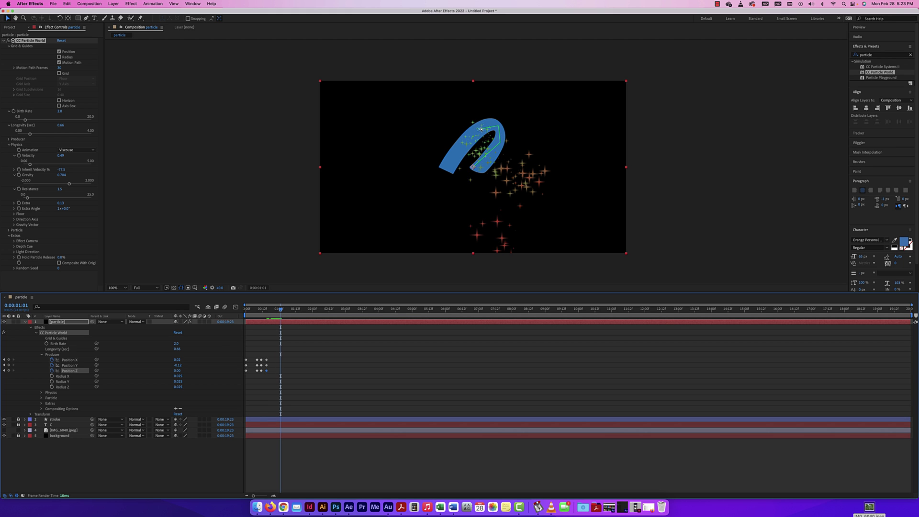
left_click_drag(480, 130, 446, 171)
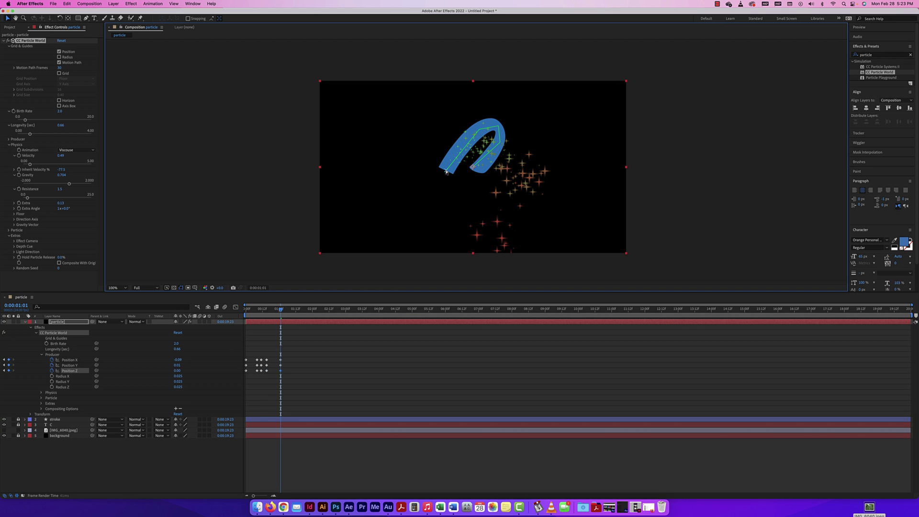
Keep the producer on the letter's lower curve: X -0.12, Y 0.13 at 0:00:01:08 and X -0.05, Y 0.15 at 0:00:01:12.
left_click_drag(280, 310, 290, 311)
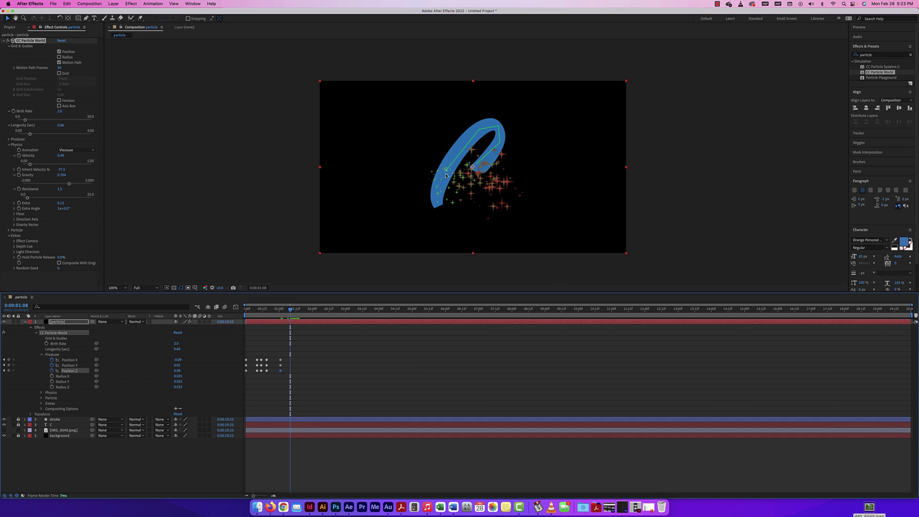
left_click_drag(446, 172, 438, 206)
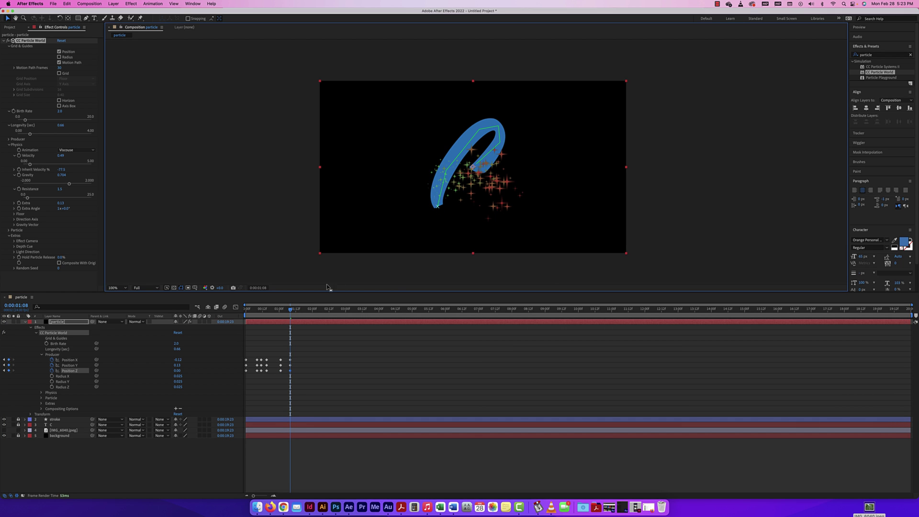
left_click_drag(292, 310, 295, 310)
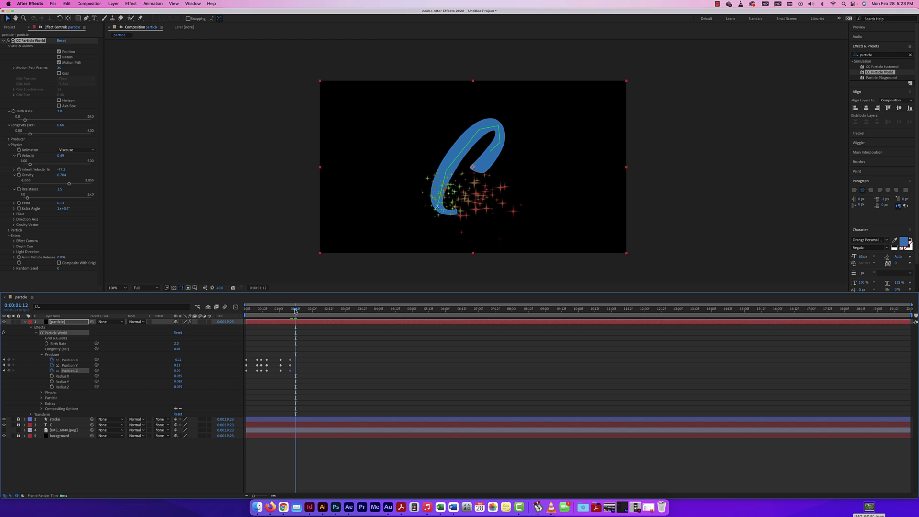
left_click_drag(437, 207, 457, 214)
Follow the letter's tail with the producer: X 0.04, Y 0.08 at 0:00:01:19 and X 0.09, Y 0.02 at 0:00:02:02.
left_click_drag(297, 311, 305, 311)
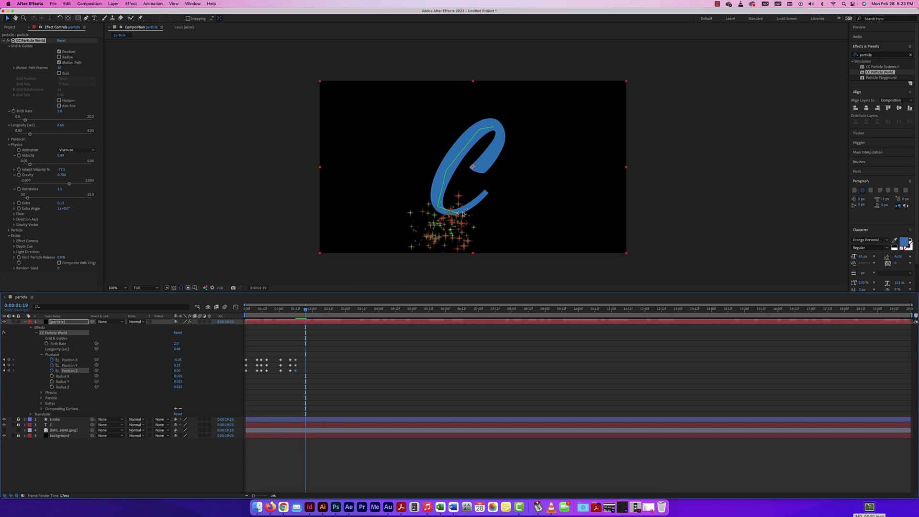
left_click_drag(458, 214, 485, 192)
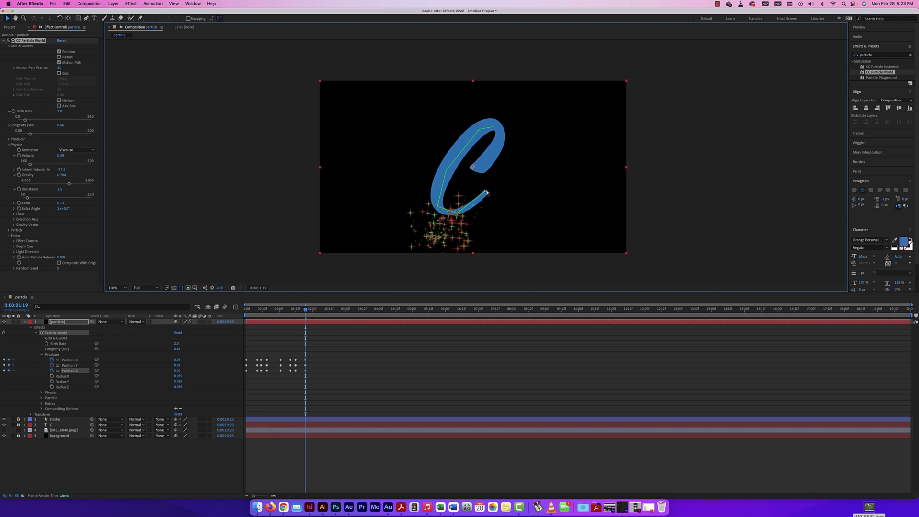
left_click_drag(307, 310, 315, 310)
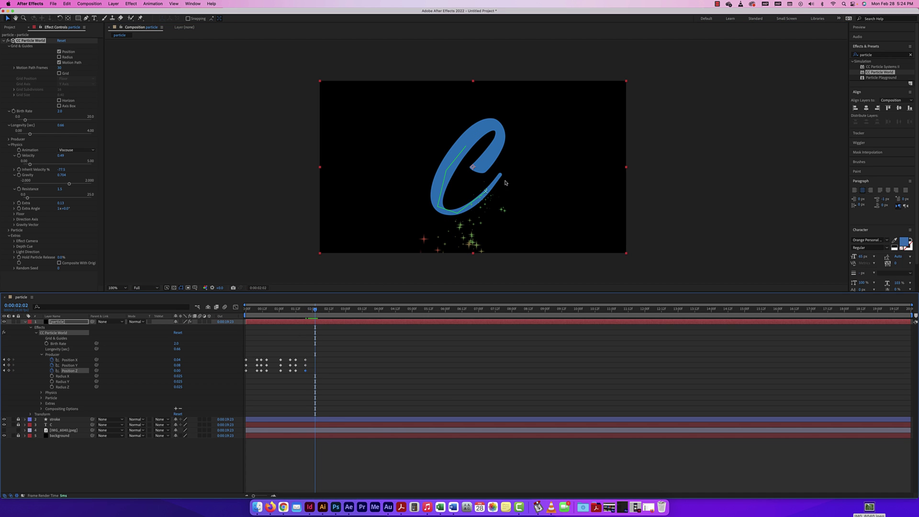
left_click_drag(486, 192, 497, 181)
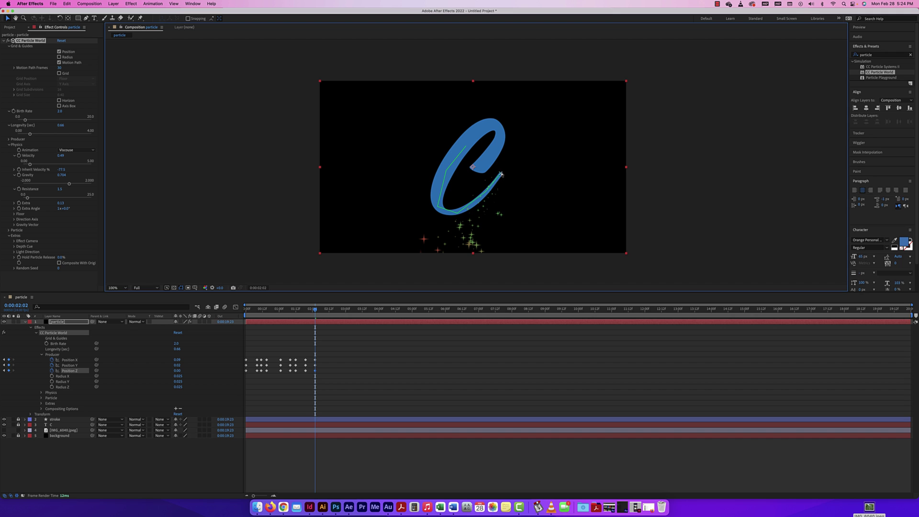
Carry the producer away from the finished letter: X 0.19, Y -0.03 at 0:00:02:14 and X 0.30, Y 0.02 at 0:00:02:23.
left_click_drag(316, 311, 333, 310)
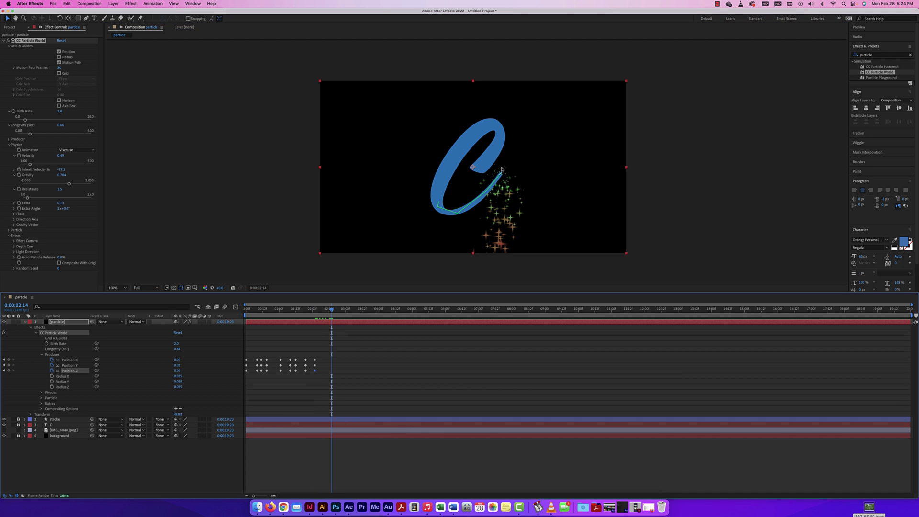
left_click_drag(501, 173, 533, 160)
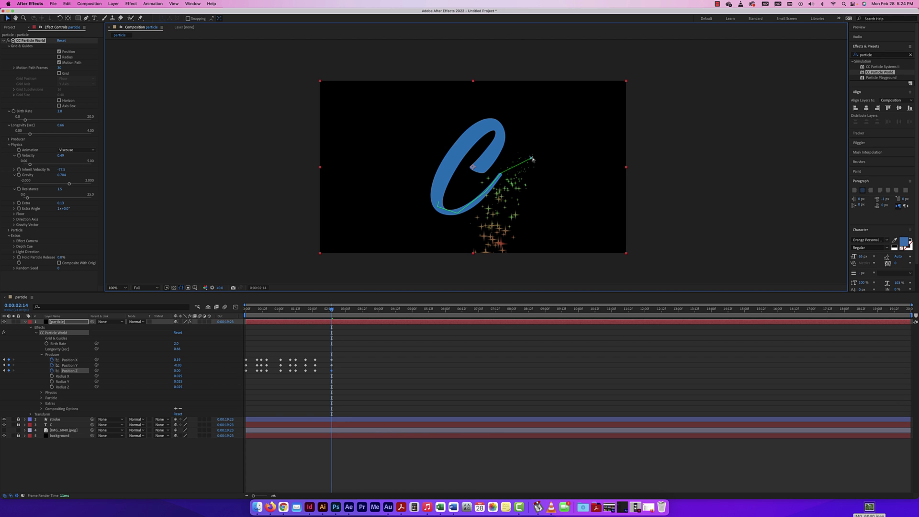
key("space")
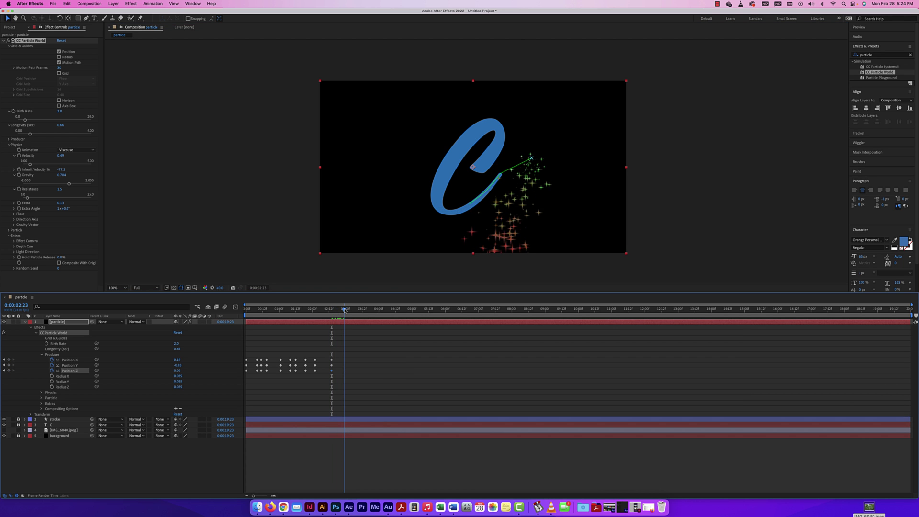
left_click_drag(531, 159, 566, 172)
At 0:00:03:14, move the producer outside the frame to Position X 0.54 and Y 0.37, and preview the whole motion from the beginning.
left_click_drag(342, 312, 365, 312)
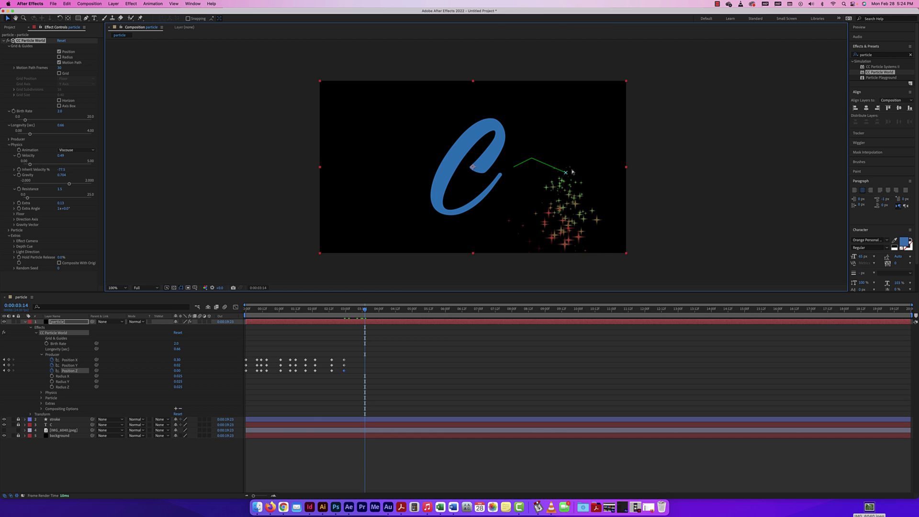
left_click_drag(566, 172, 639, 281)
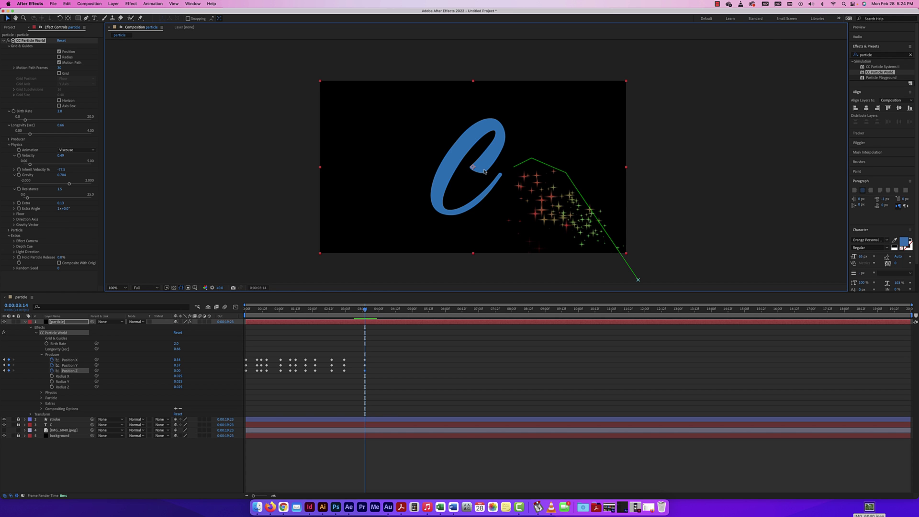
key(".")
left_click_drag(366, 311, 213, 309)
key("space")
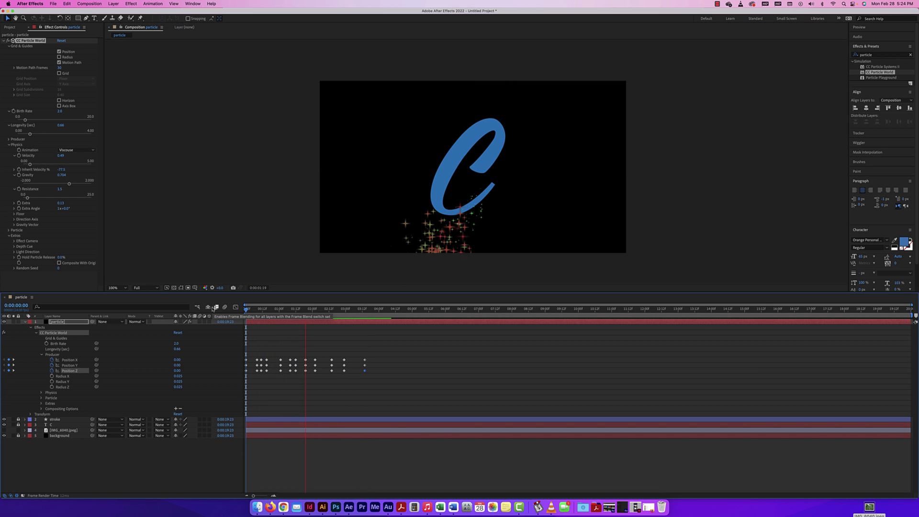
key("space")
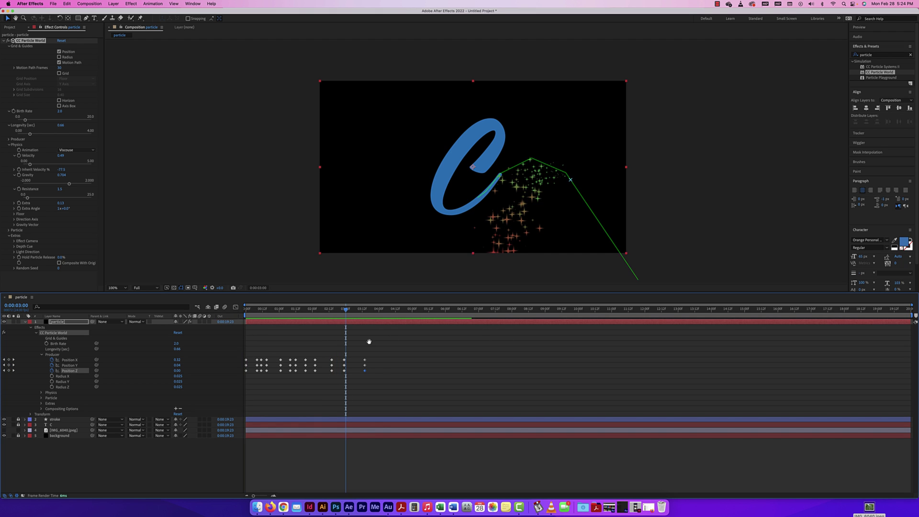
key("space")
key("space")
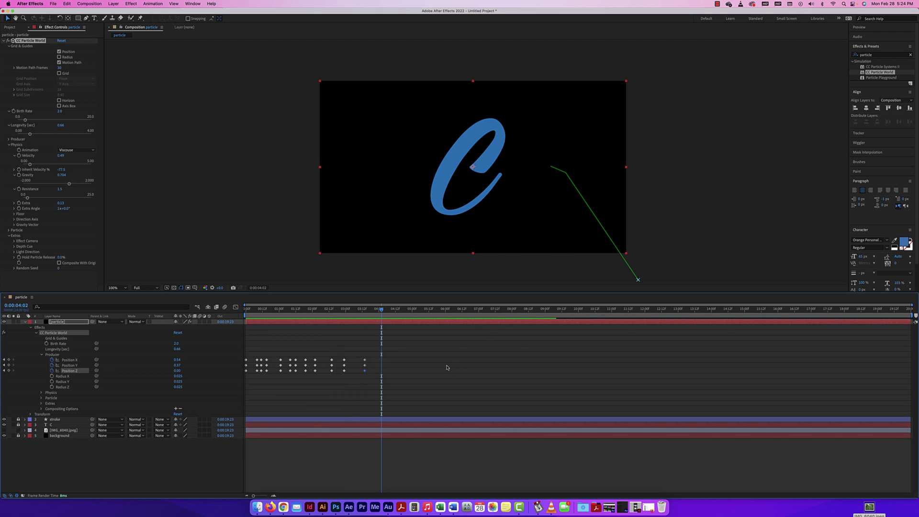
Unlock the stroke layer, try moving its final Trim Paths Start keyframe to 0:00:02:23, and preview the slower letter reveal.
mouse_move(381, 311)
left_mouse_down()
mouse_move(273, 310)
mouse_move(390, 323)
mouse_move(246, 319)
left_mouse_up()
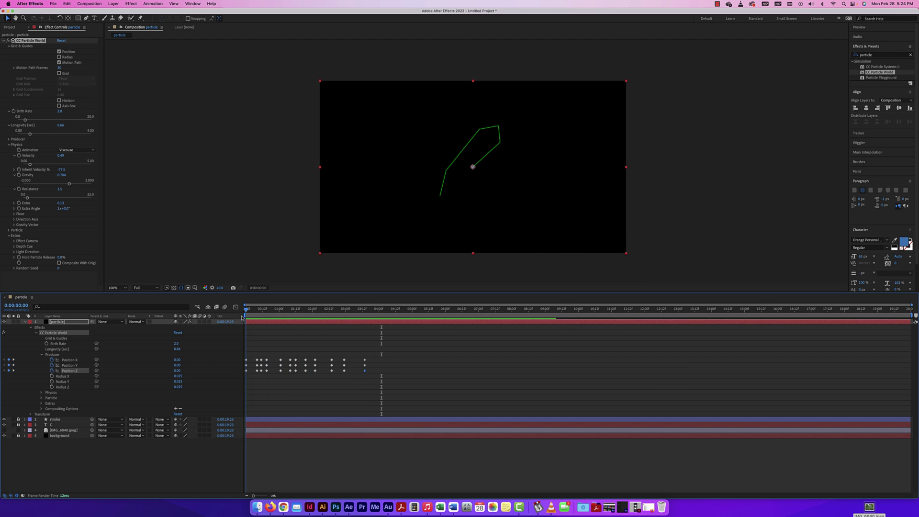
left_click(25, 420)
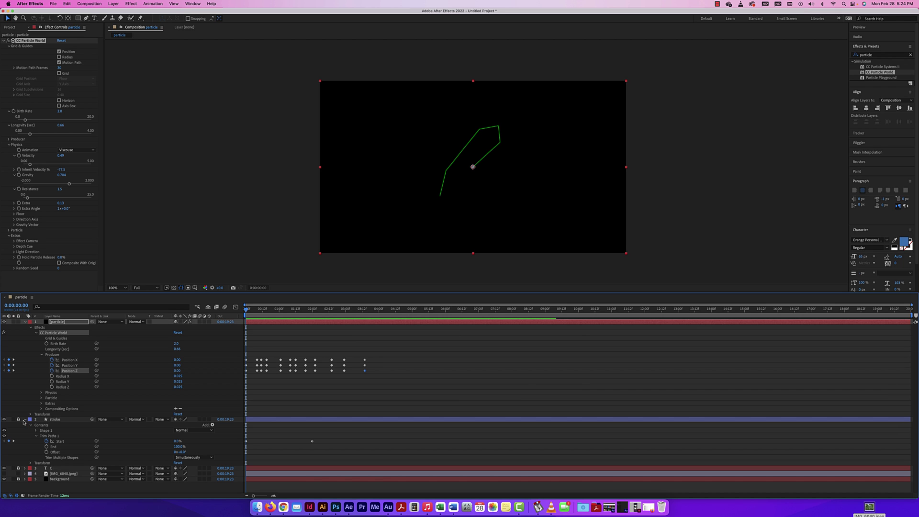
left_click(18, 420)
left_click_drag(312, 441, 344, 443)
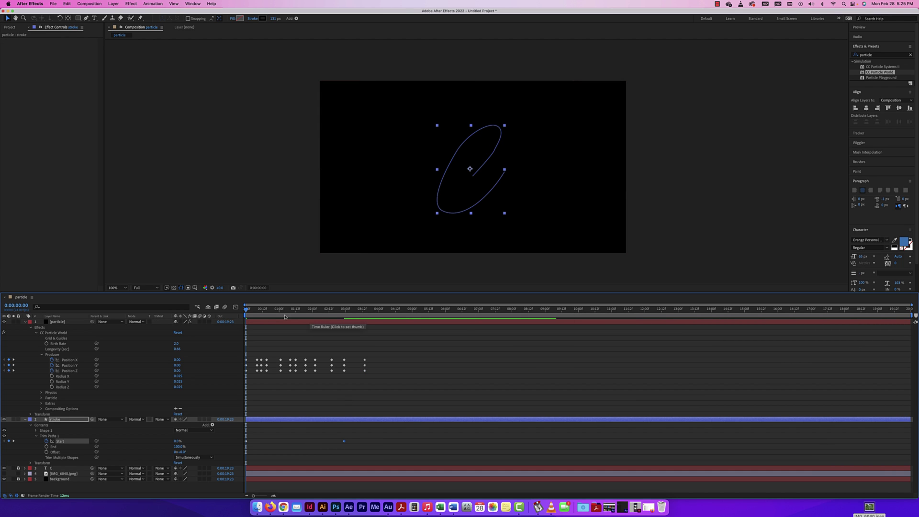
key("space")
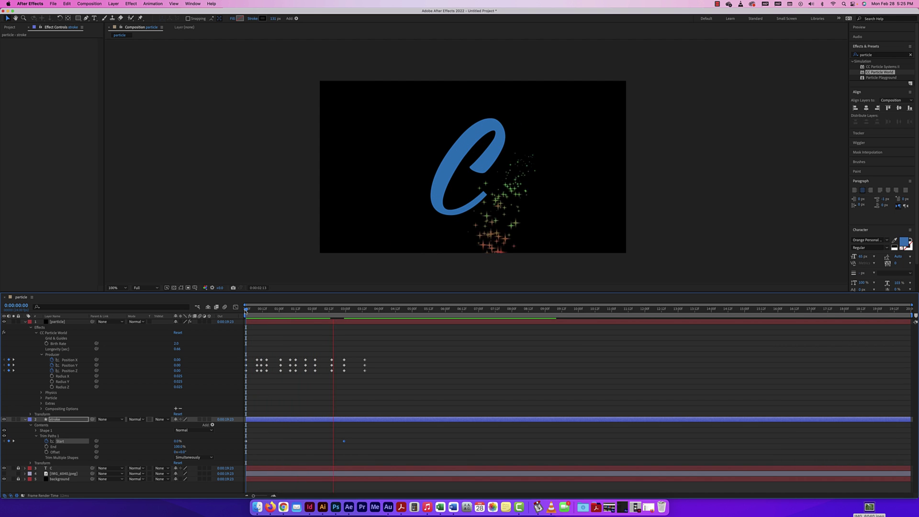
key("space")
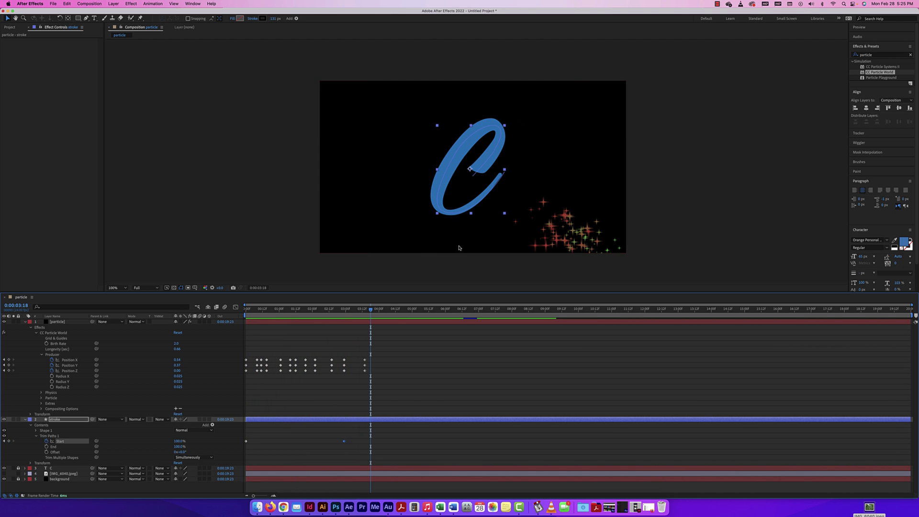
Undo the Trim Paths Start keyframe move and replay the letter and particles from the beginning.
key("Home")
key("space")
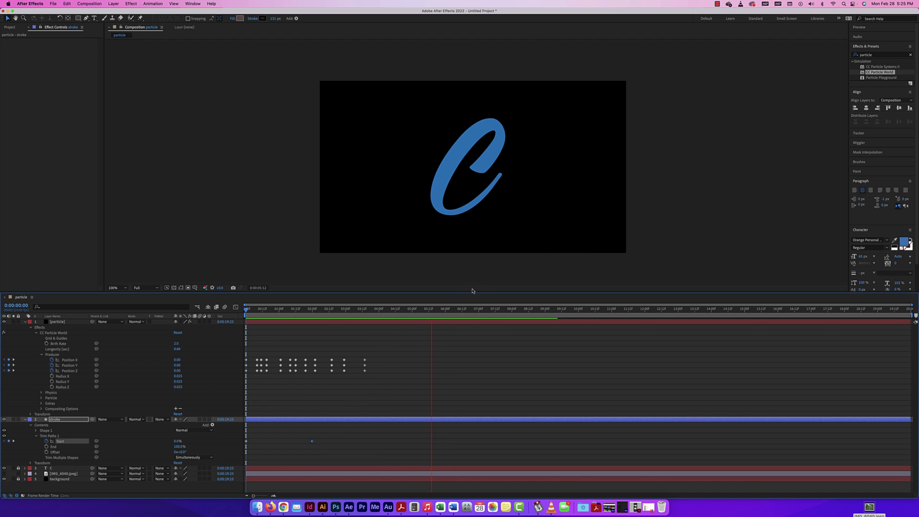
key("space")
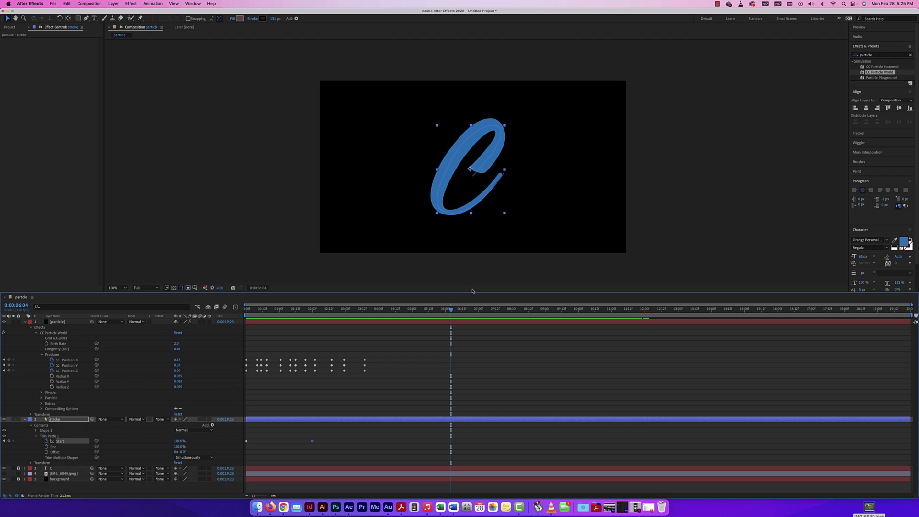
Select the particle layer and shorten the work area to the letter reveal, from about 0:00:00:05 to 0:00:02:14.
left_click_drag(443, 312, 286, 306)
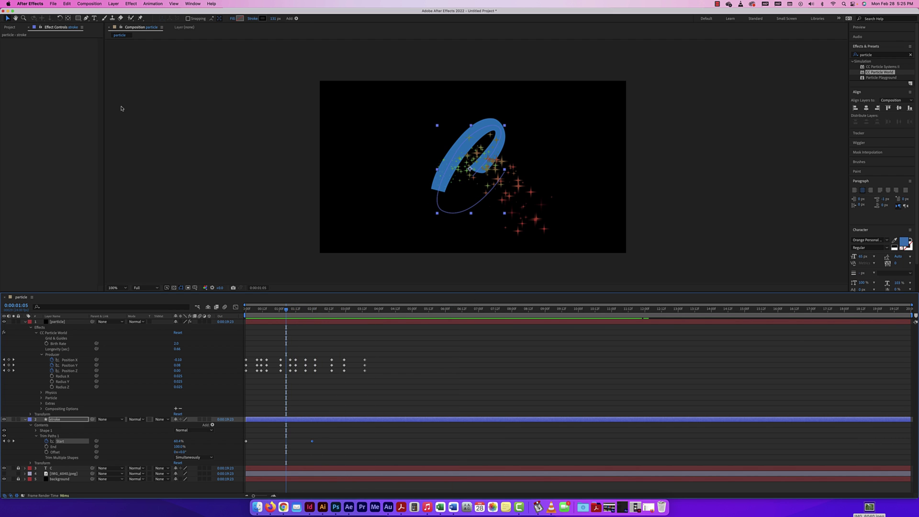
left_click(53, 322)
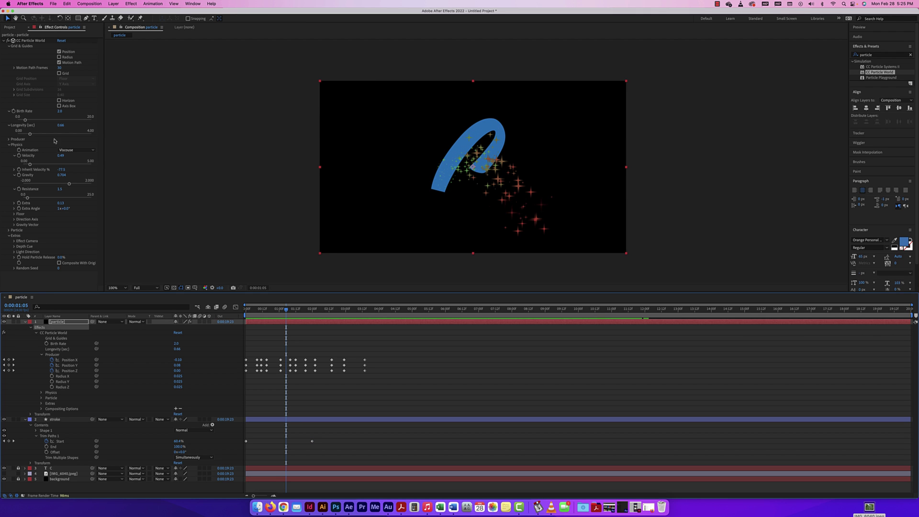
left_click(8, 46)
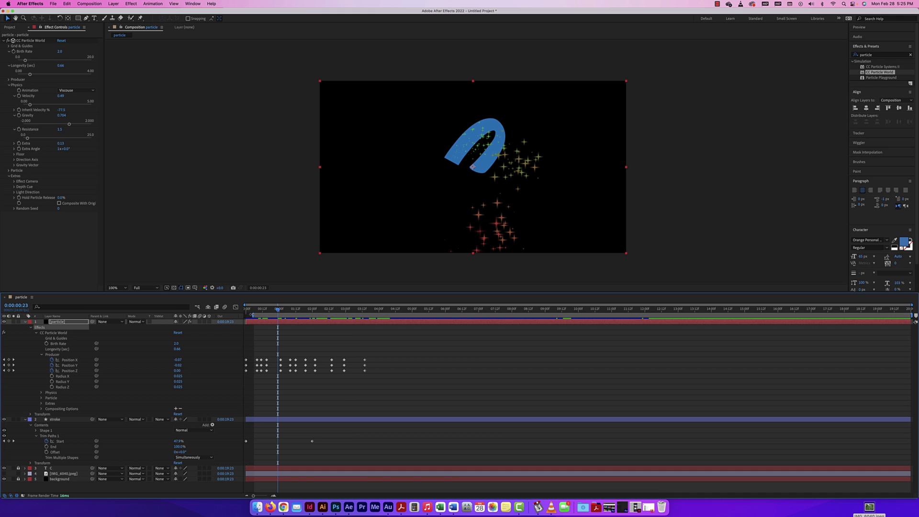
left_click_drag(912, 305, 330, 304)
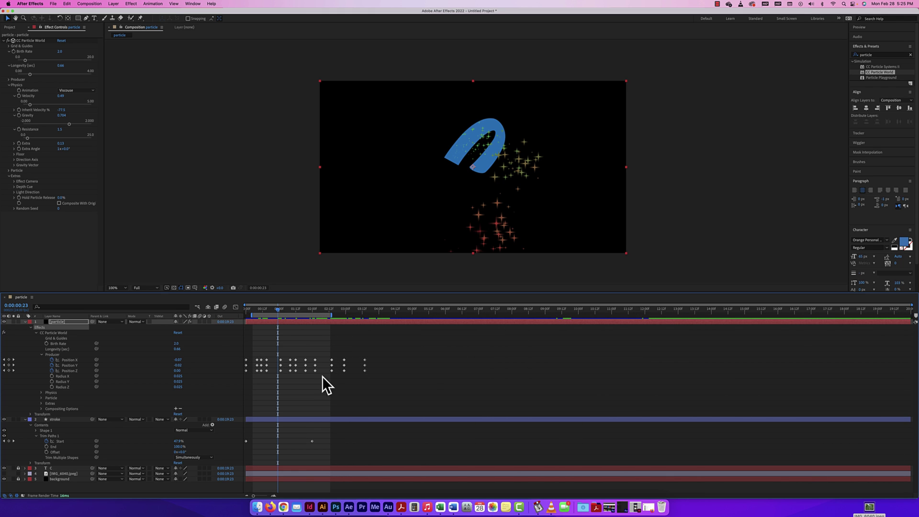
Loop the shortened work area and raise the CC Particle World Physics Velocity to 2.91.
key("space")
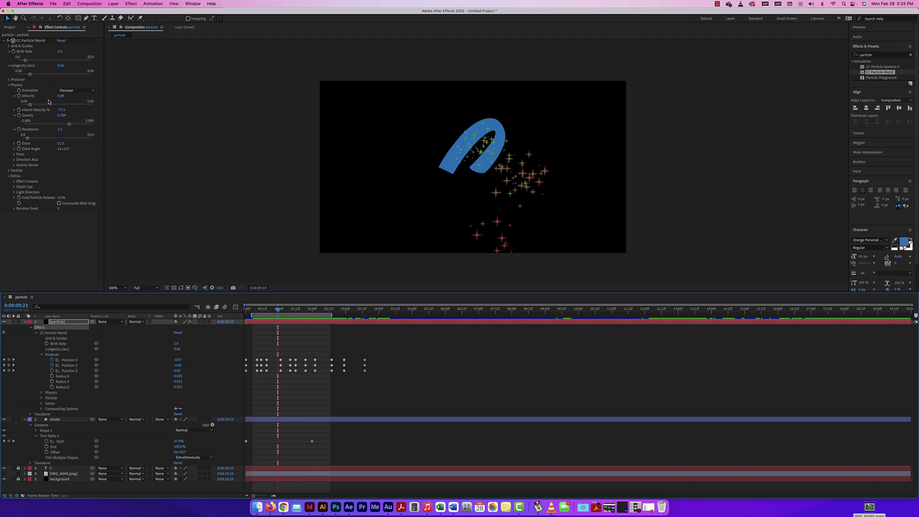
left_click_drag(31, 106, 63, 106)
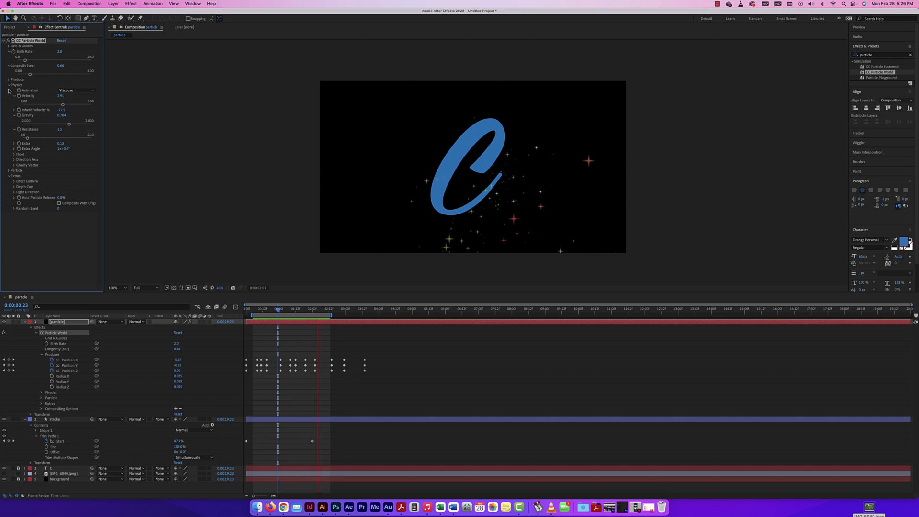
Try the Twirl, Explosive and Fire animation types in CC Particle World's Physics while the preview loops.
left_click(76, 90)
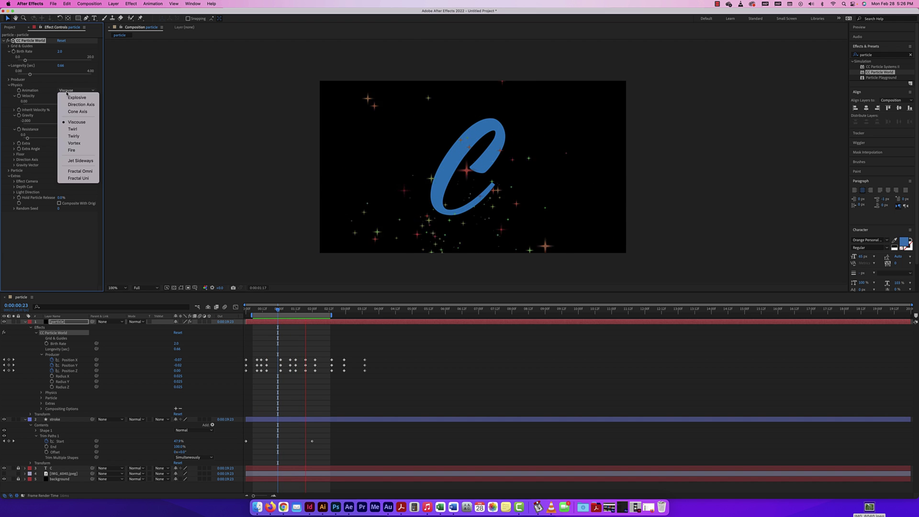
left_click(79, 129)
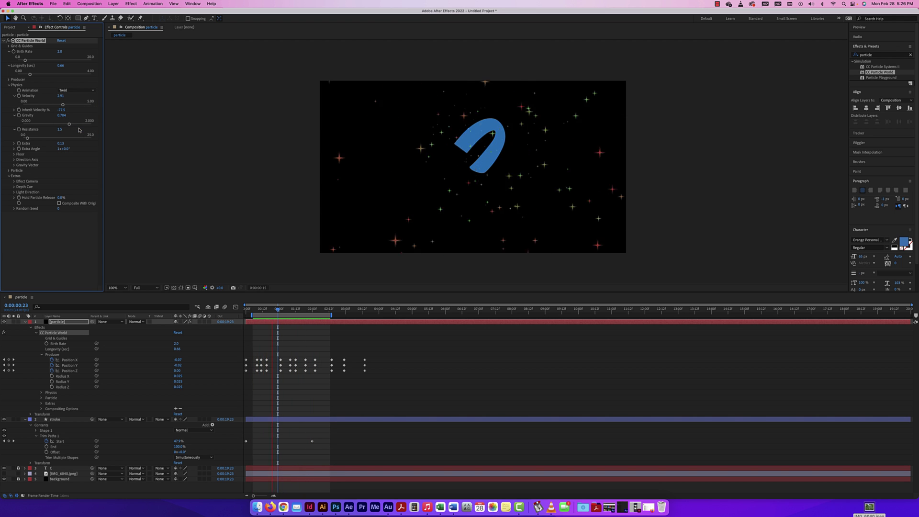
left_click(76, 91)
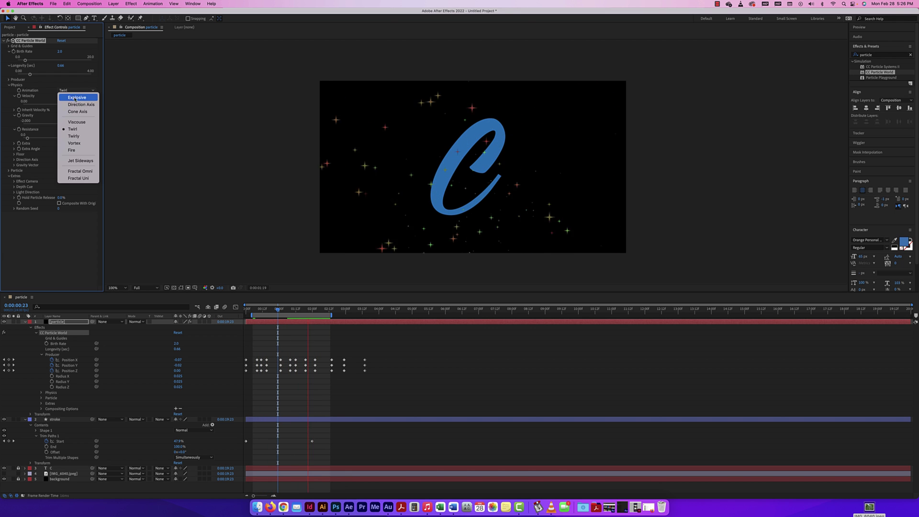
left_click(77, 98)
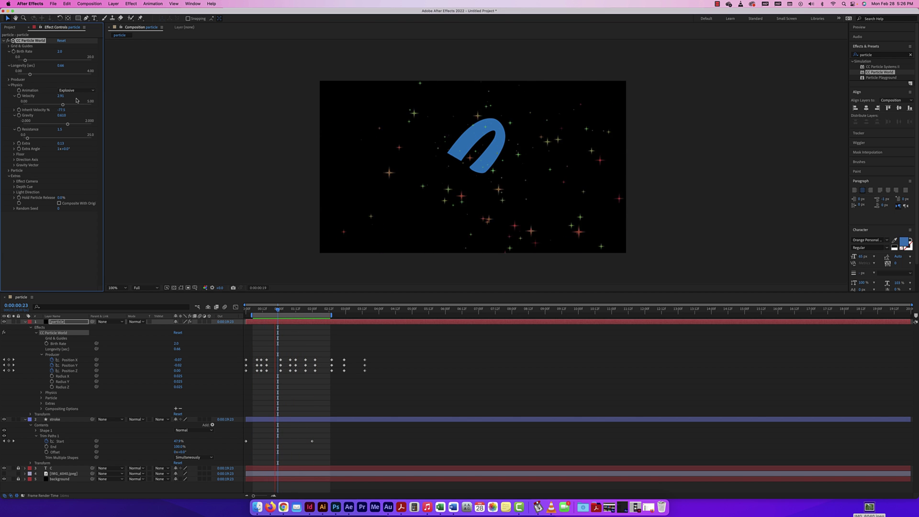
left_click(74, 90)
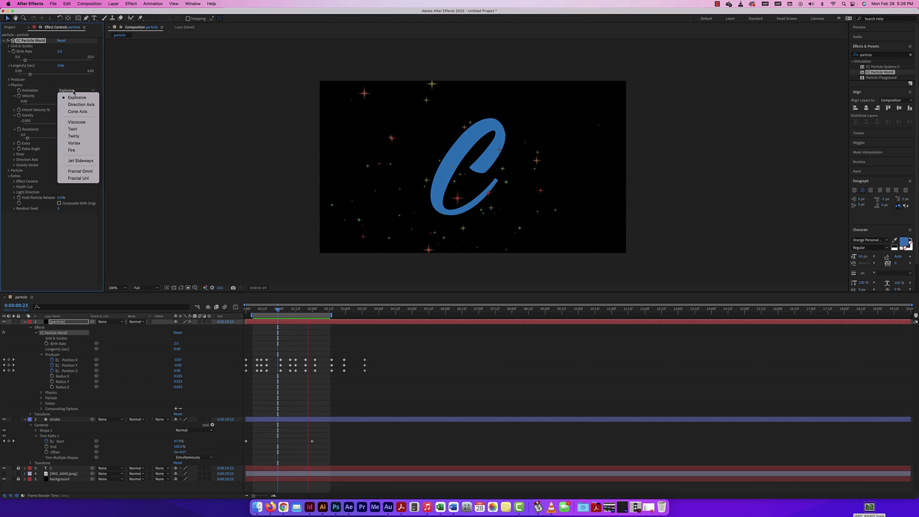
left_click(78, 151)
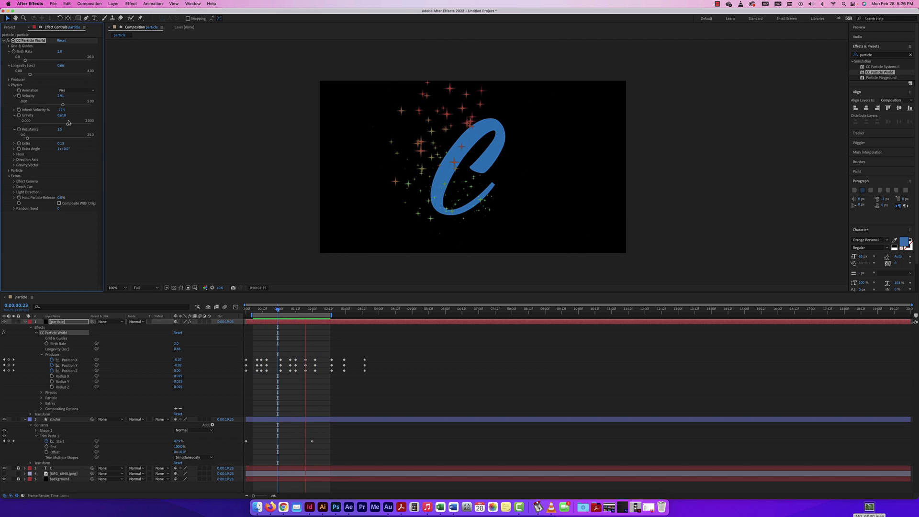
Set the Physics Animation to Cone Axis and raise Gravity to 1.531 and Resistance to 6.7.
left_click(72, 90)
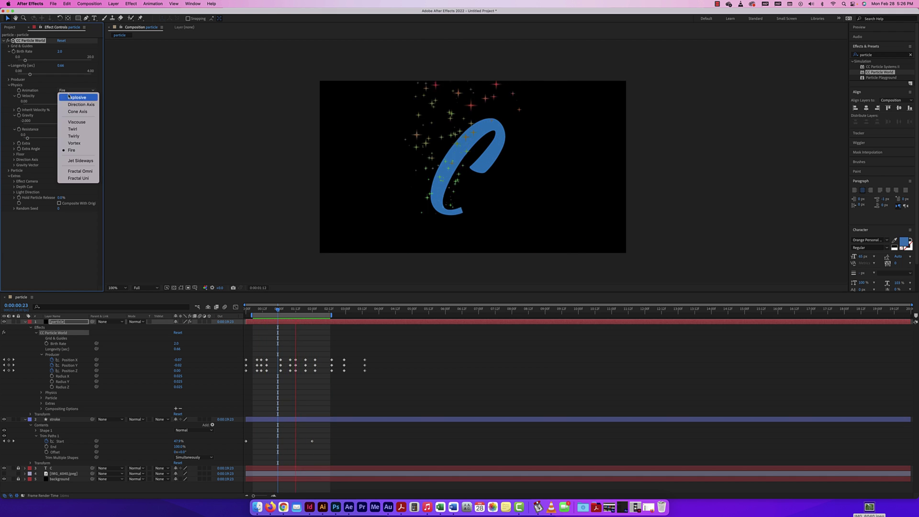
left_click(77, 113)
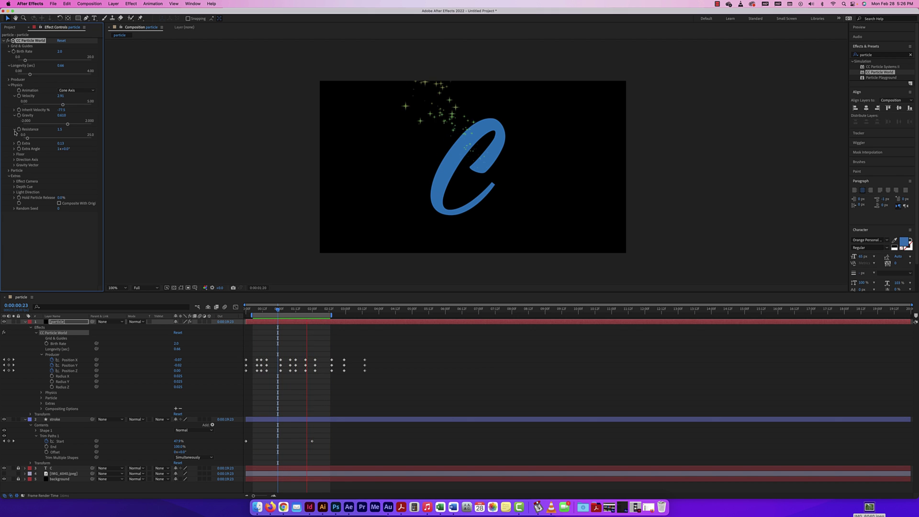
left_click_drag(68, 124, 75, 126)
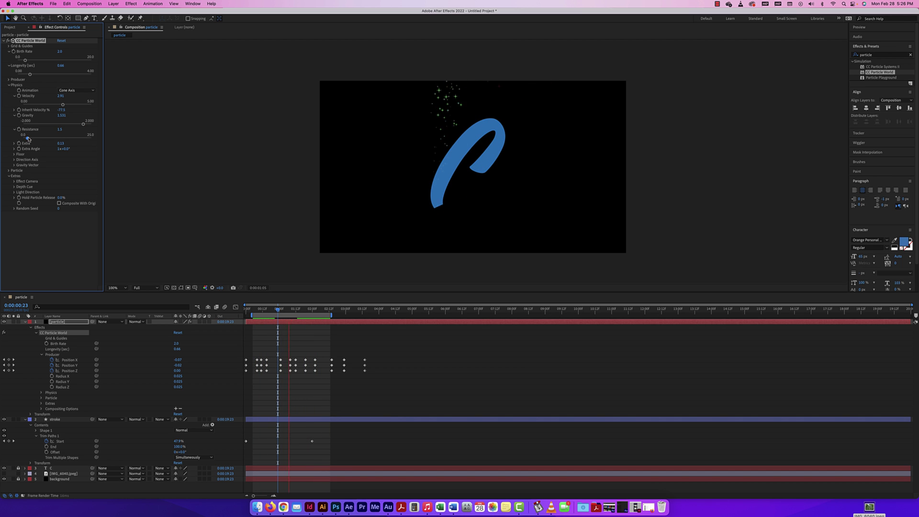
left_click_drag(28, 139, 42, 139)
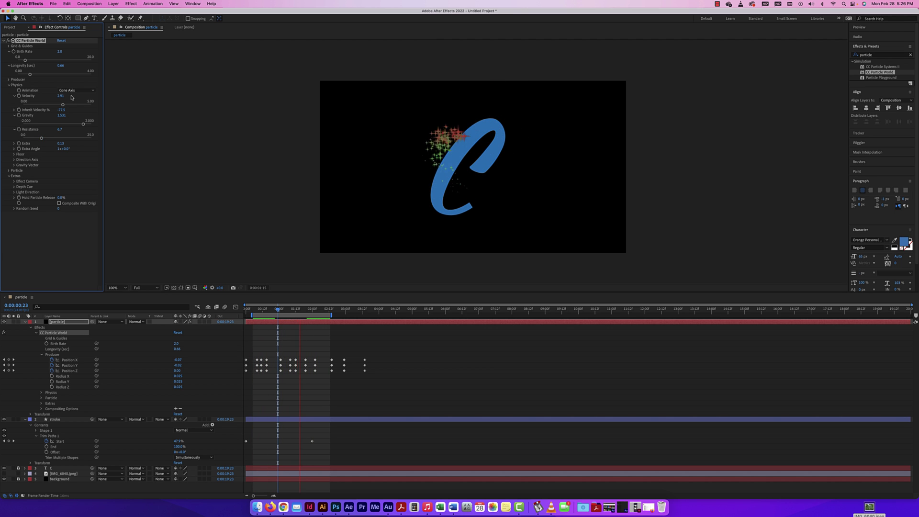
Try the Shaded Sphere and Faded Sphere particle types in the looping preview and return the Particle Type to Star.
left_click(9, 170)
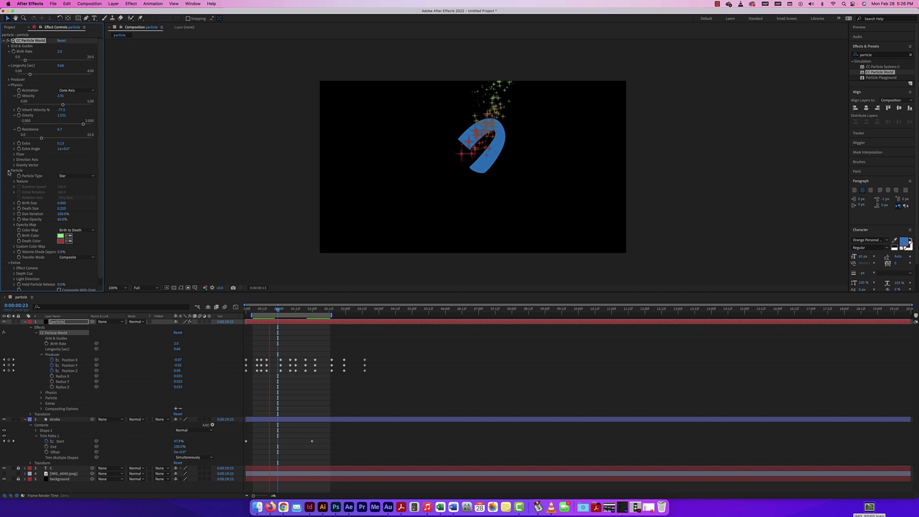
left_click(67, 175)
left_click(73, 200)
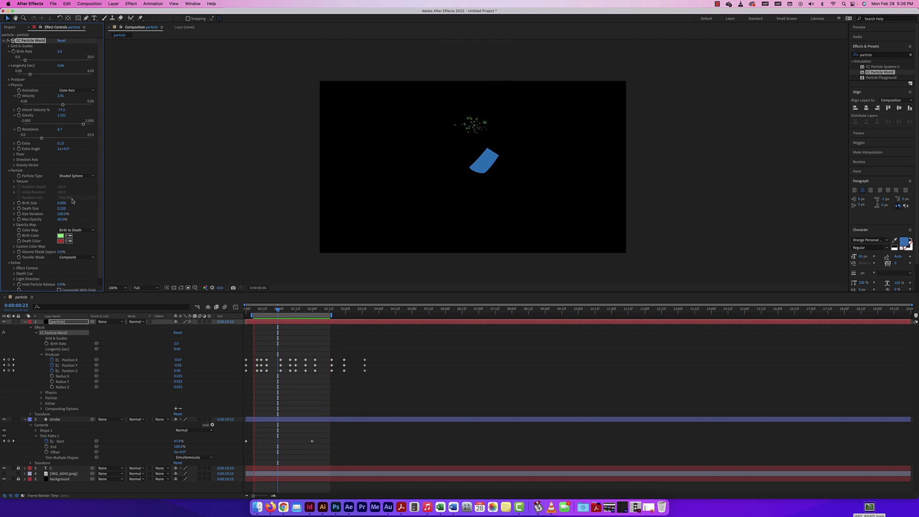
left_click(76, 176)
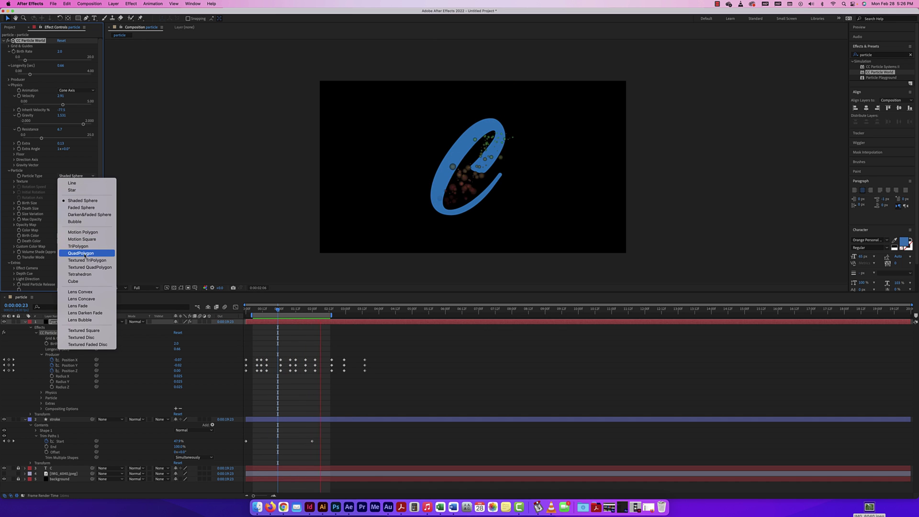
left_click(81, 208)
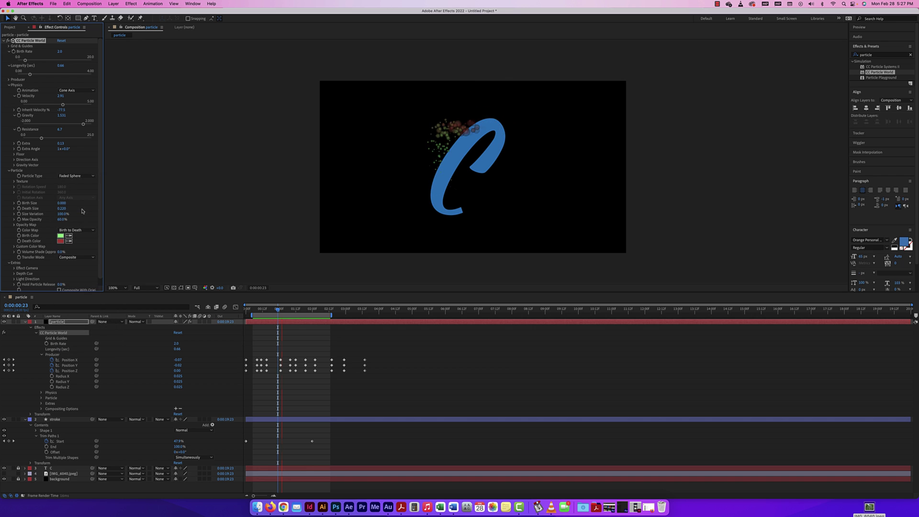
left_click(79, 177)
left_click(78, 192)
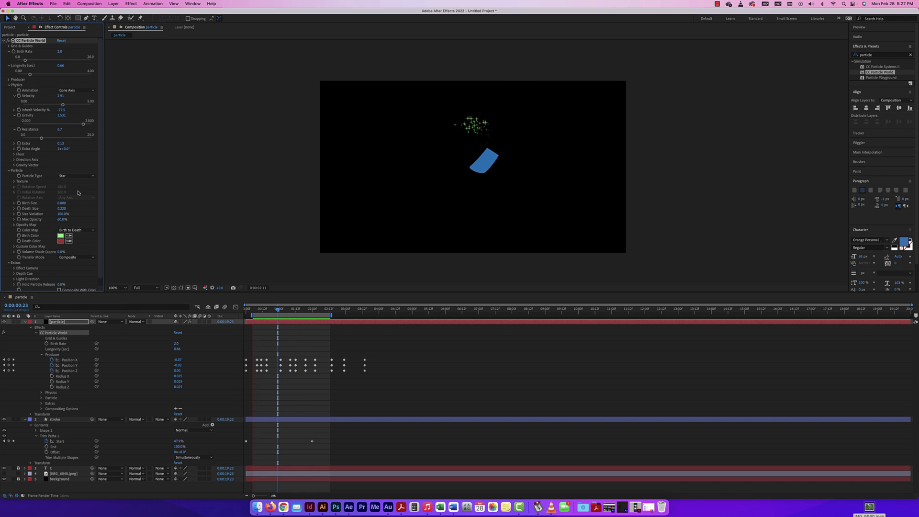
Try to sample a new particle Birth Color from the composition with the eyedropper.
left_click(61, 235)
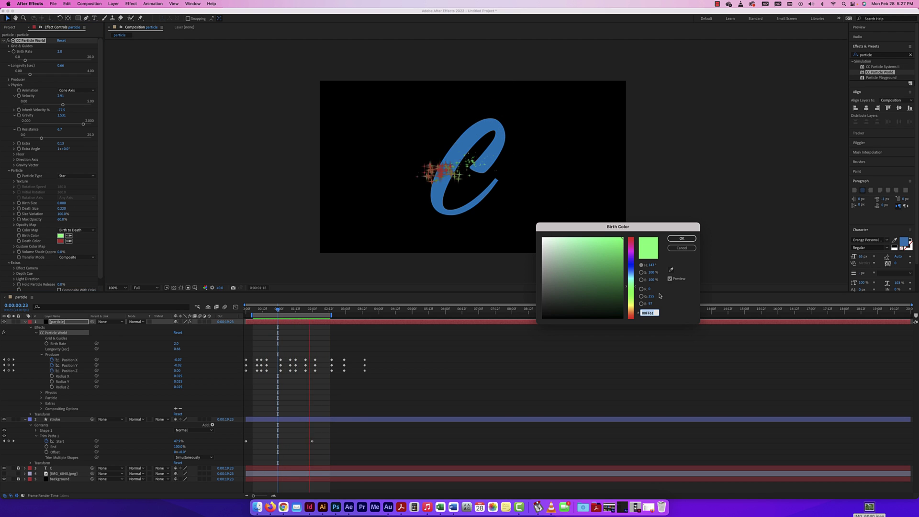
left_click(671, 269)
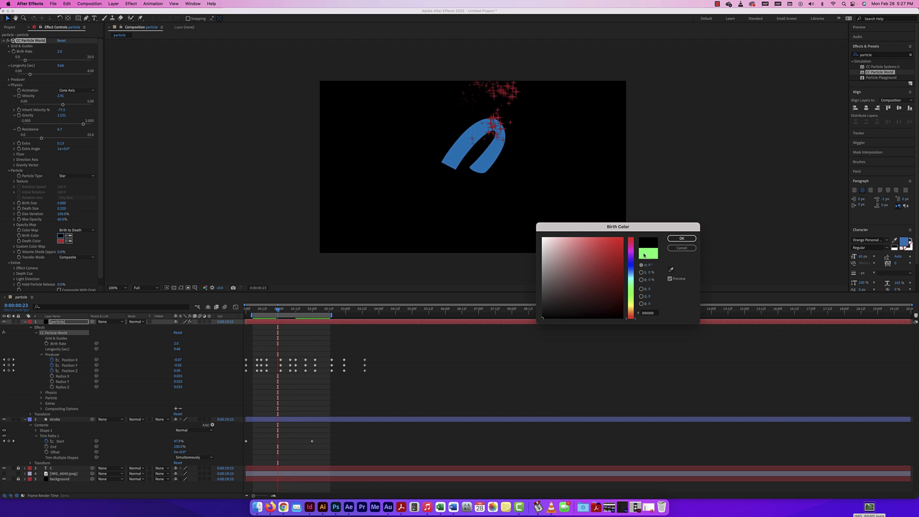
left_click(685, 238)
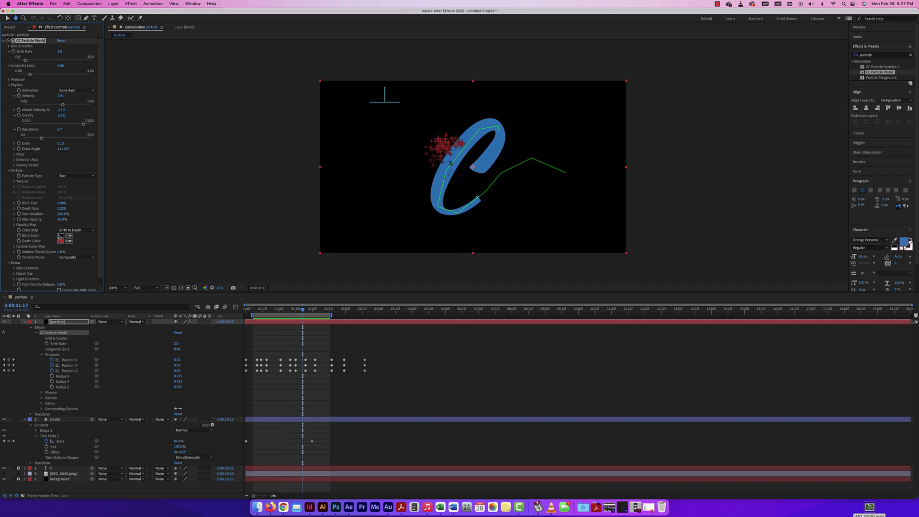
Set the particles' Birth Color to the letter's blue, 0079C1, by sampling the C, and preview the animation.
left_click(59, 235)
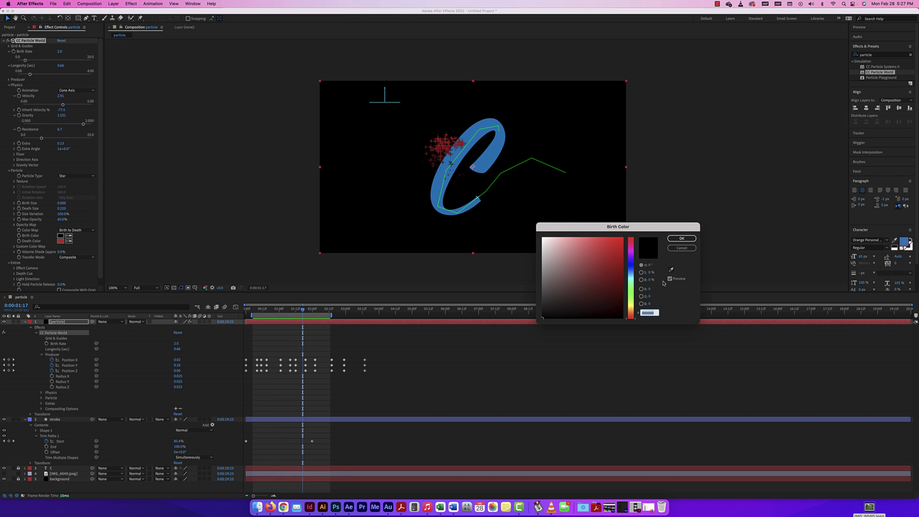
left_click(489, 157)
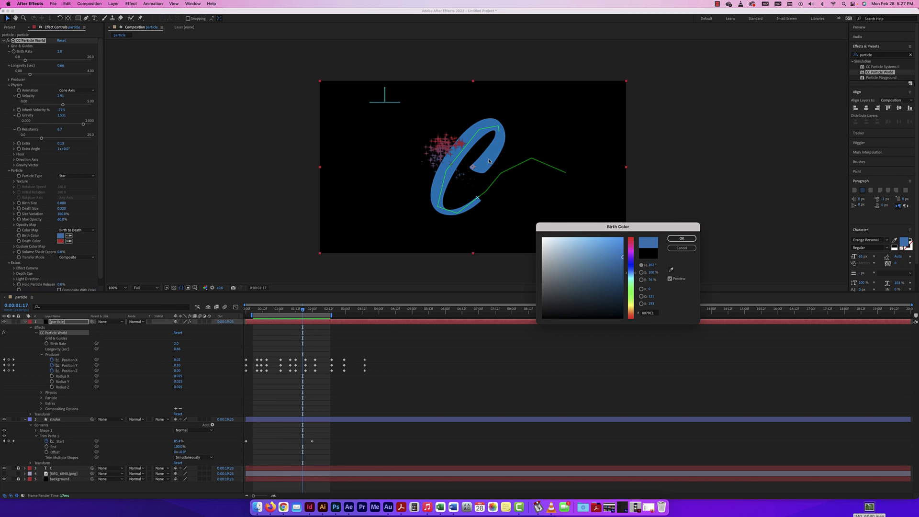
left_click(680, 239)
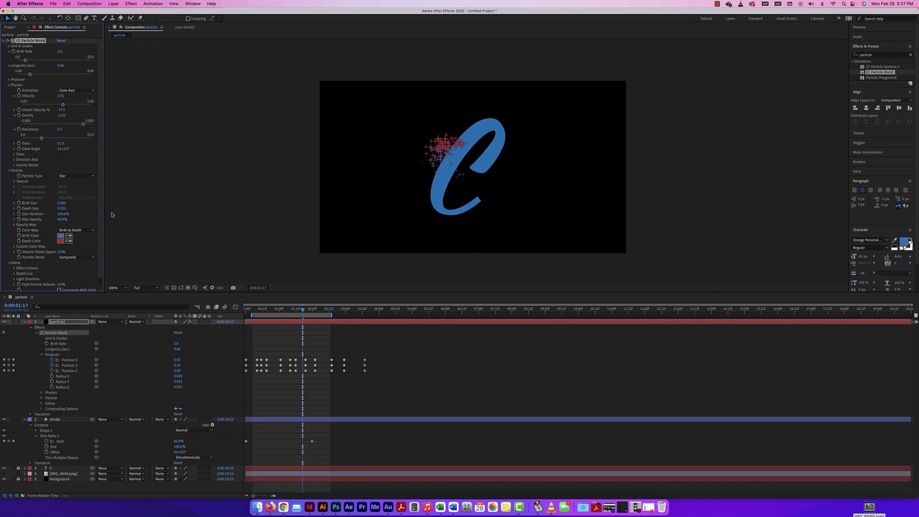
key("space")
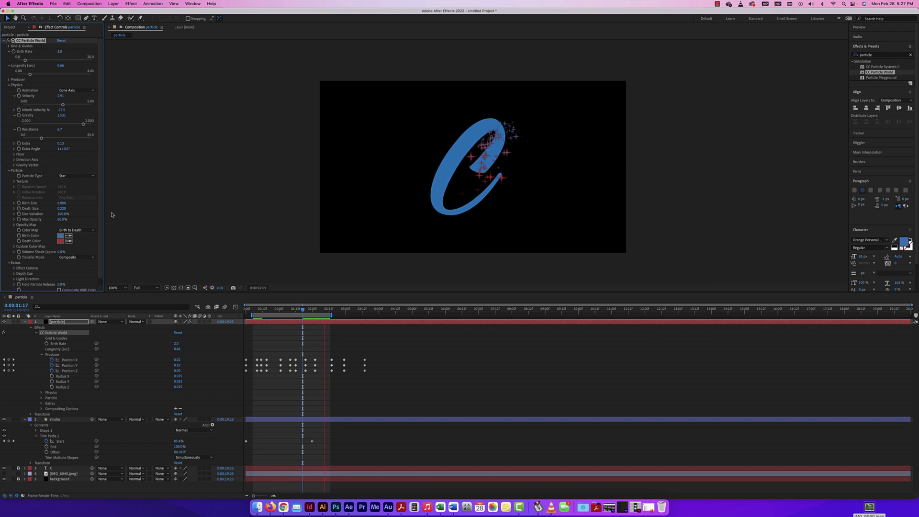